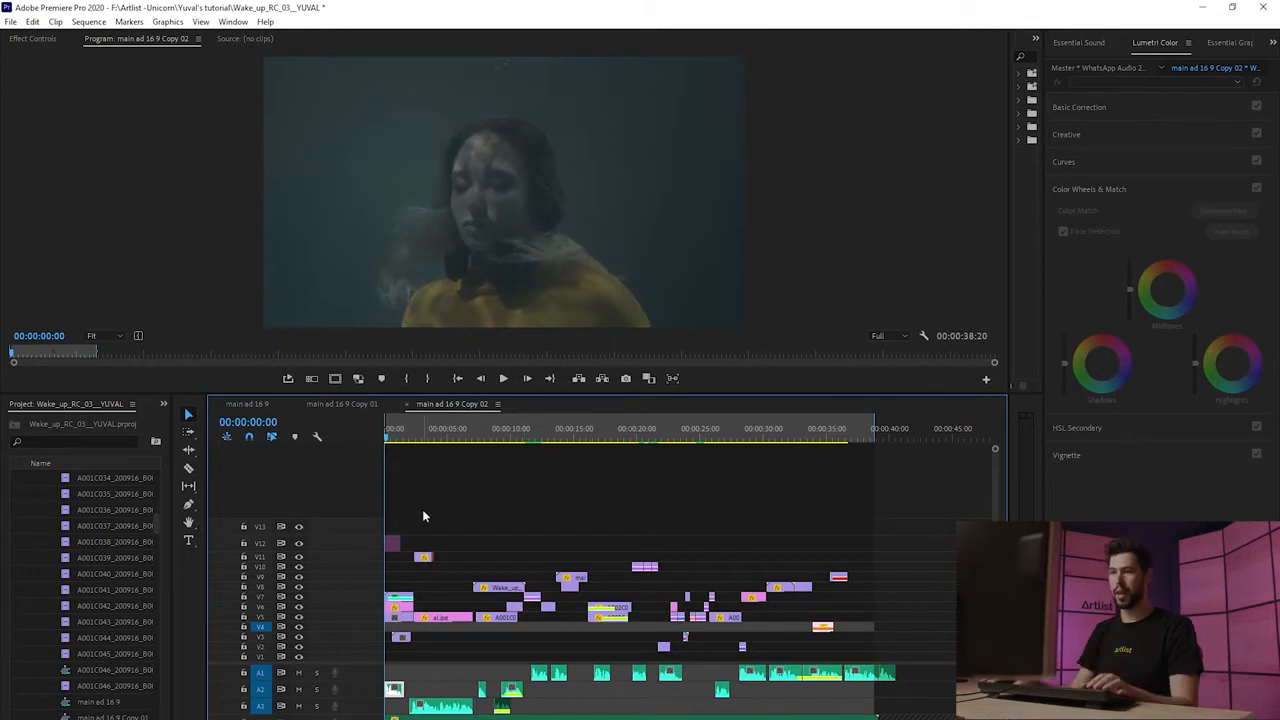
Delete the clip on V12 at the sequence start and move the remaining upper-track clips down to track V1.
{"action": "key", "text": "Delete"}
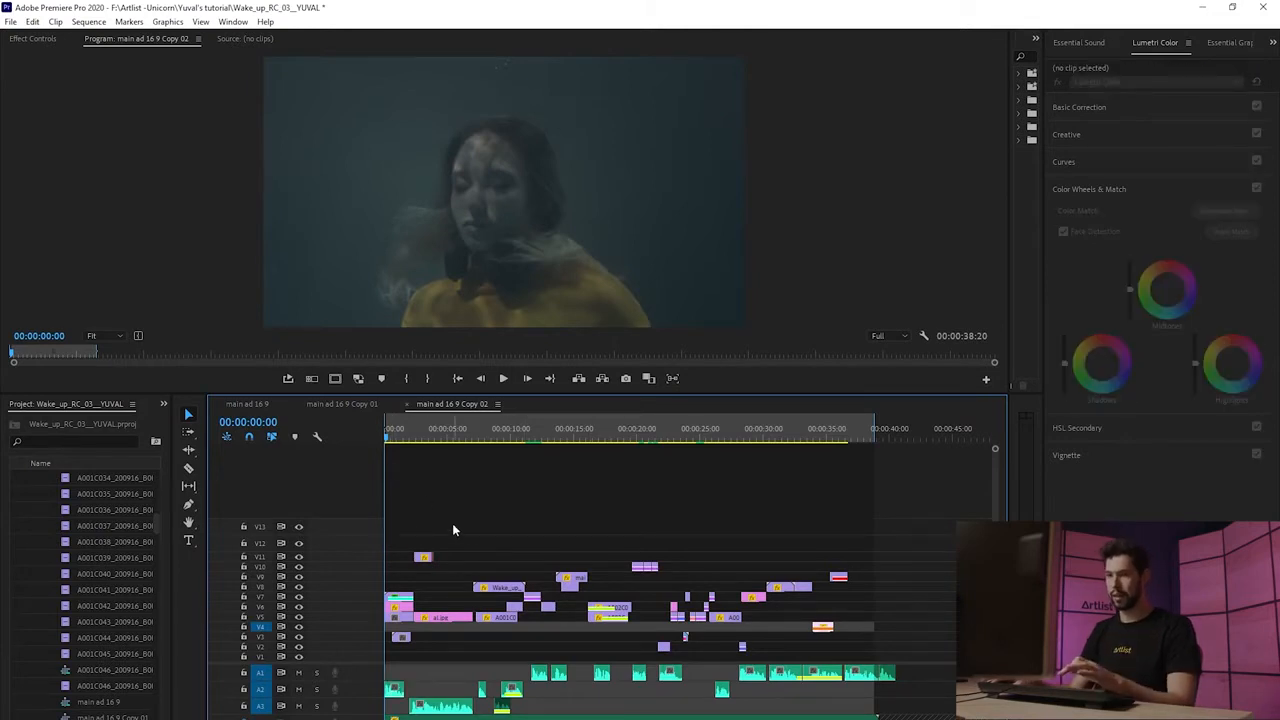
{"action": "key", "text": "equal"}
{"action": "key", "text": "equal"}
{"action": "left_click_drag", "start_coordinate": [548, 557], "coordinate": [548, 659]}
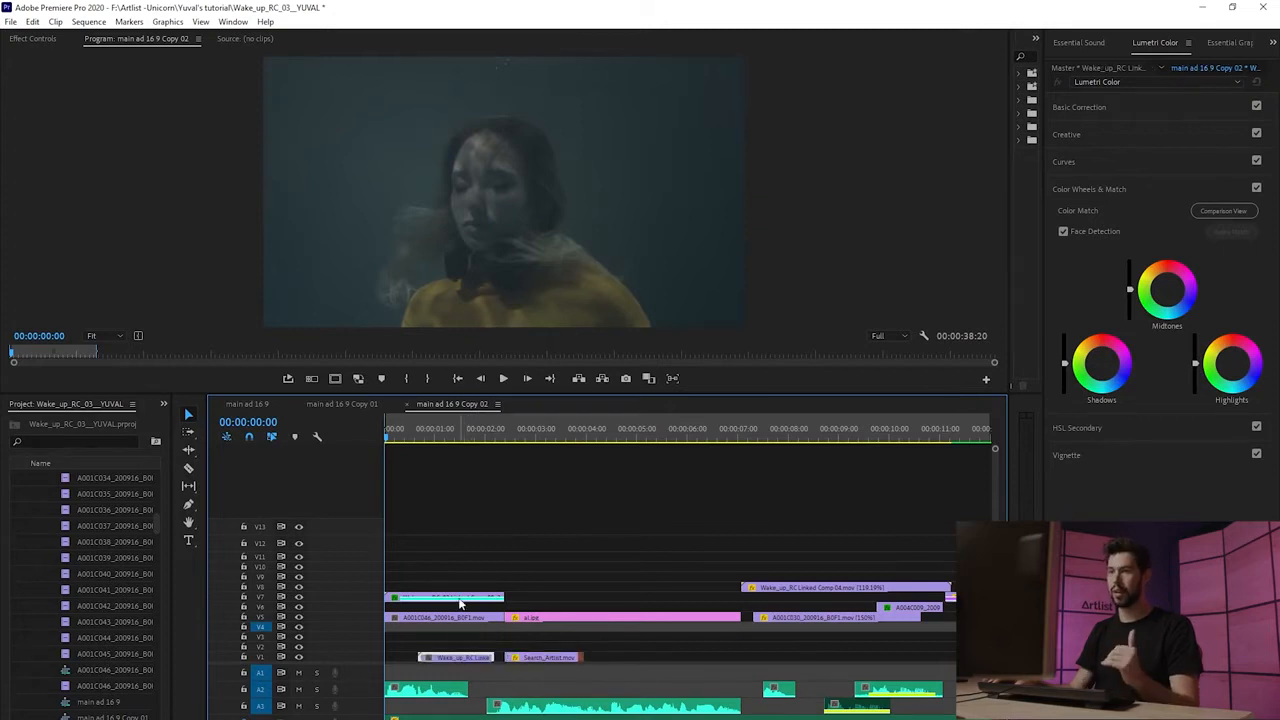
{"action": "left_click", "coordinate": [787, 618]}
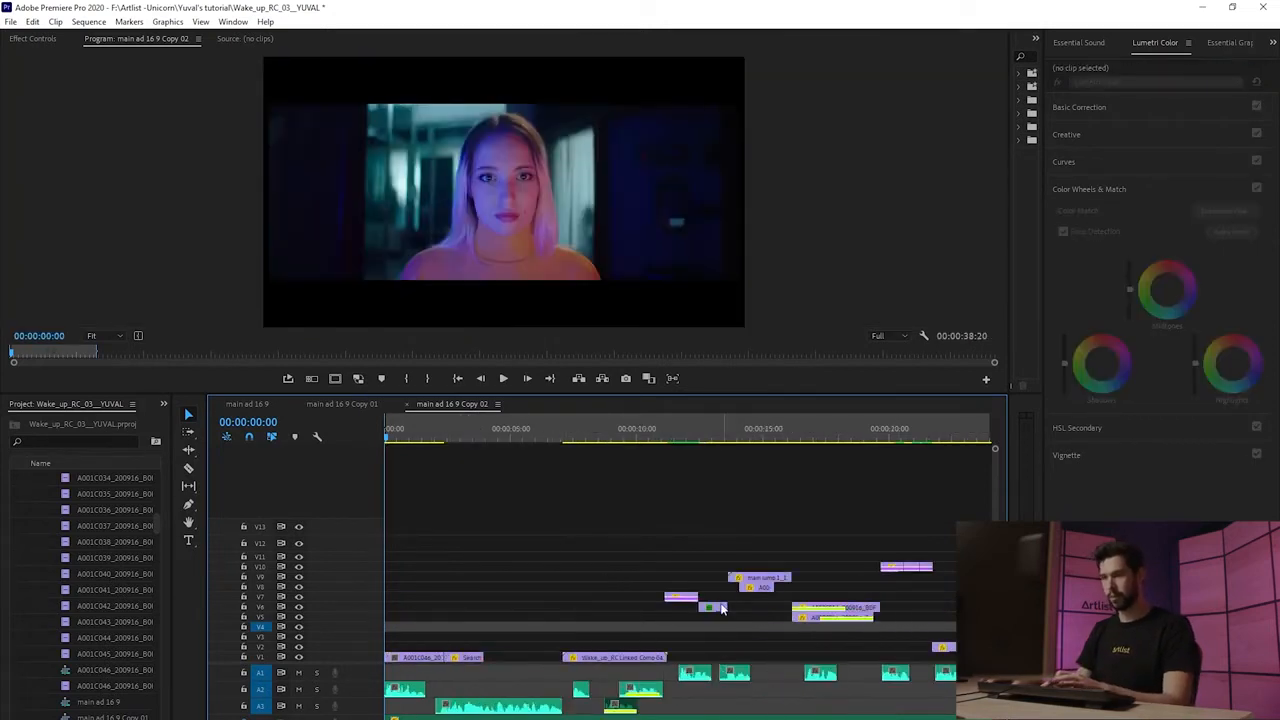
{"action": "left_click_drag", "start_coordinate": [680, 601], "coordinate": [680, 657]}
{"action": "left_click_drag", "start_coordinate": [834, 612], "coordinate": [834, 657]}
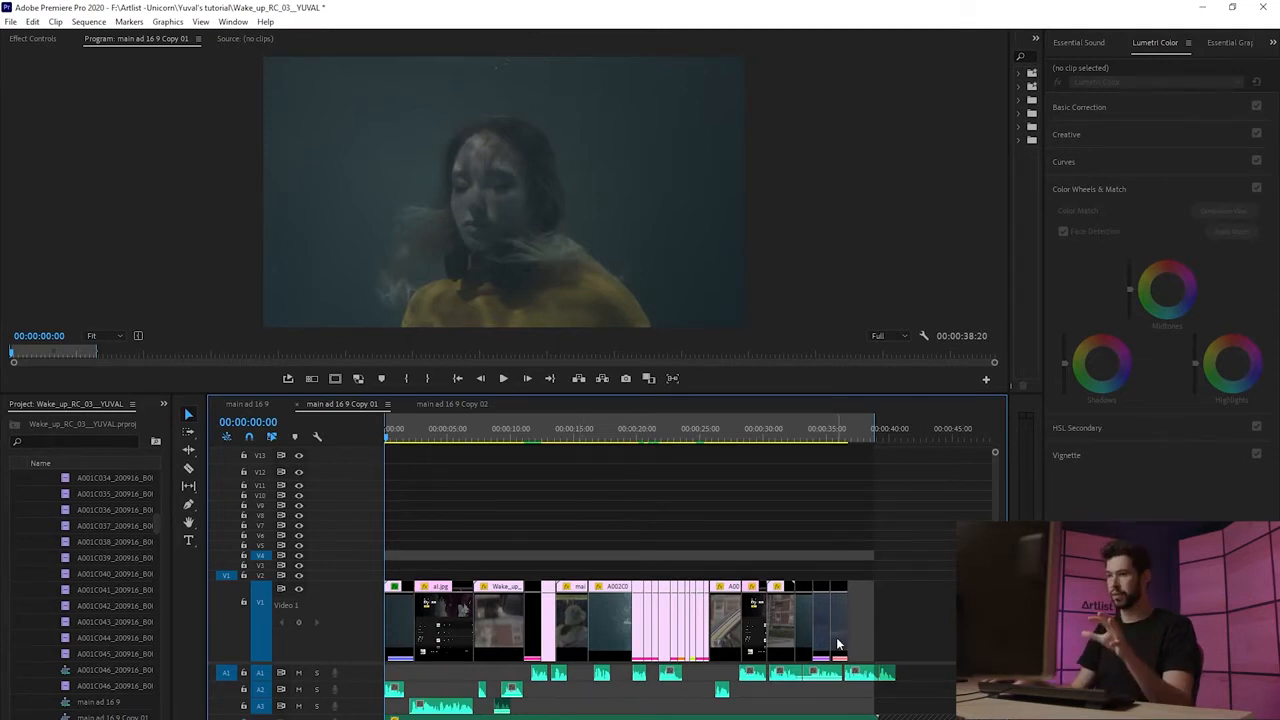
Scrub through the flattened sequence main ad 16 9 Copy 01 to review its single-track edit up to about 31 seconds.
{"action": "left_click", "coordinate": [399, 438]}
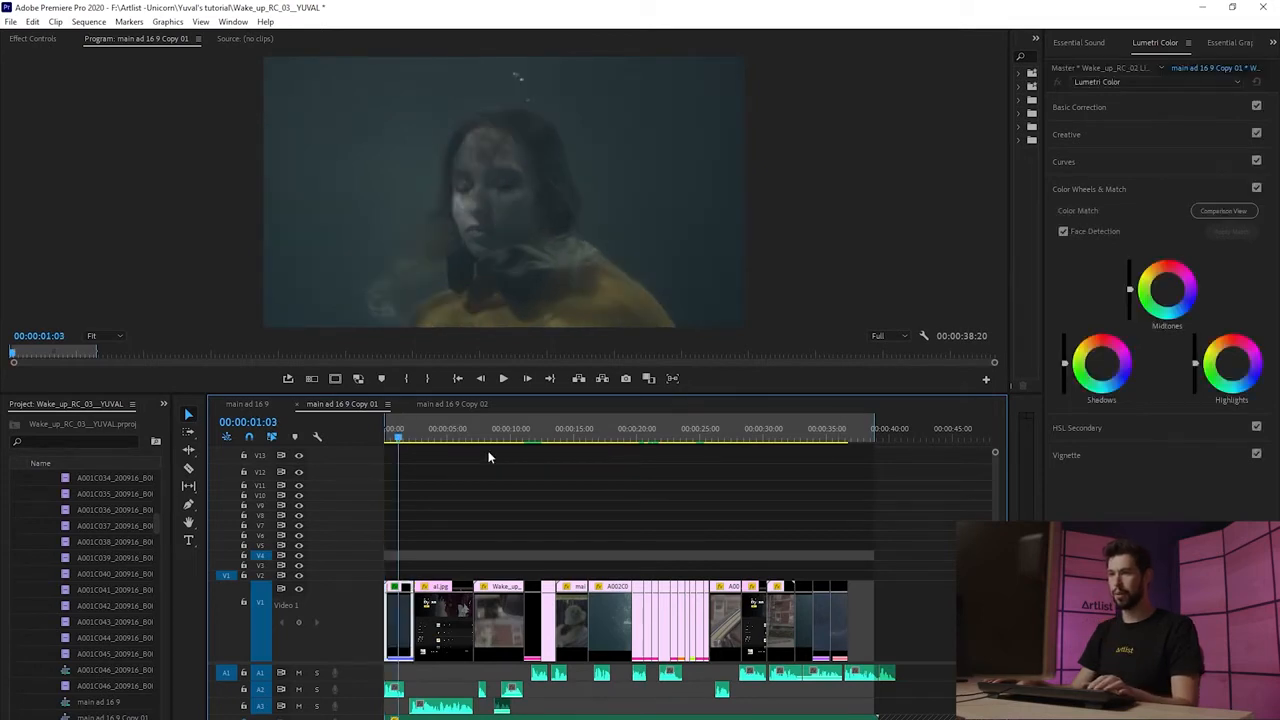
{"action": "left_click_drag", "start_coordinate": [505, 436], "coordinate": [775, 468]}
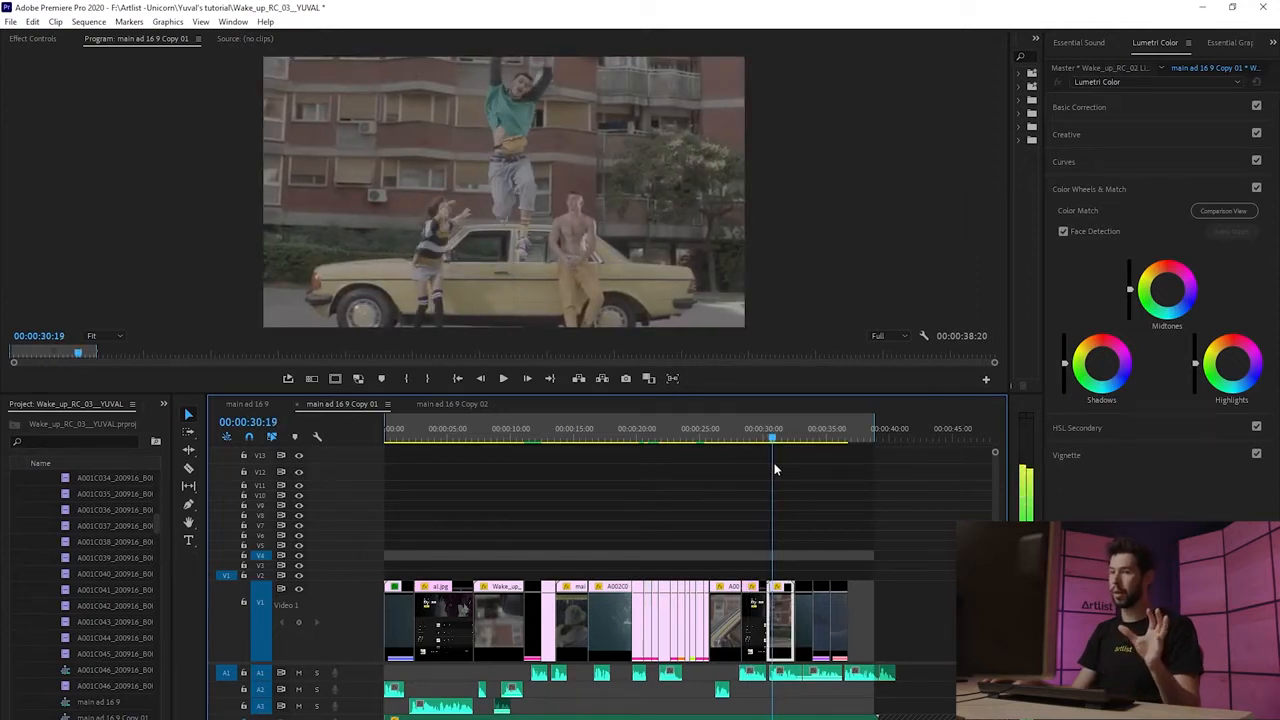
{"action": "left_click_drag", "start_coordinate": [775, 468], "coordinate": [780, 470]}
{"action": "key", "text": "space"}
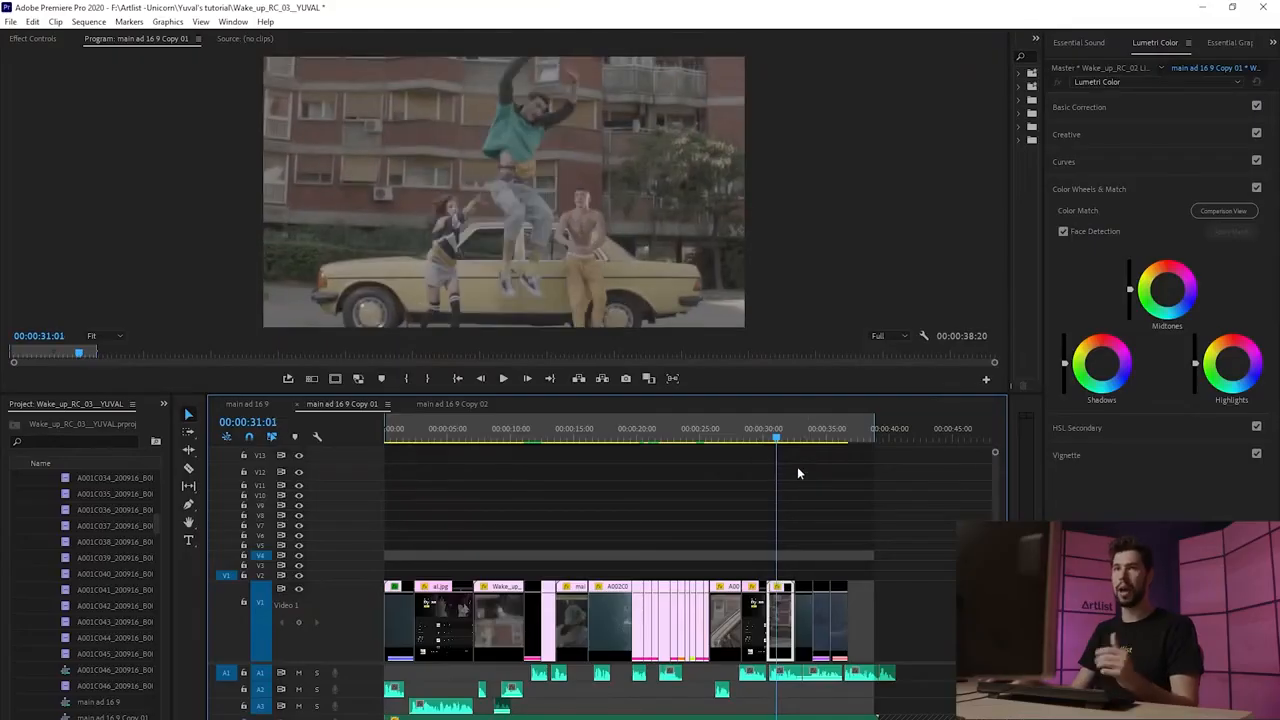
Export the flattened sequence as a Final Cut Pro XML named "main ad 16 9 s" in the From Premiere folder.
{"action": "left_click", "coordinate": [10, 22]}
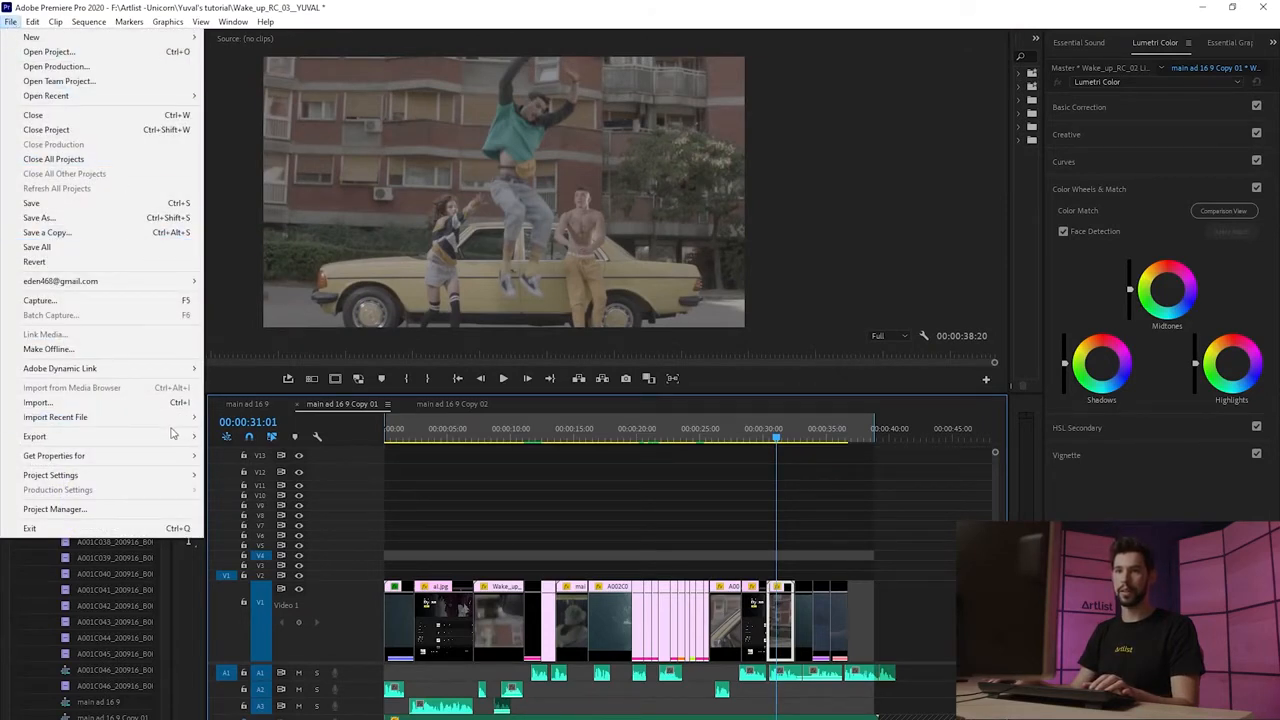
{"action": "mouse_move", "coordinate": [178, 438]}
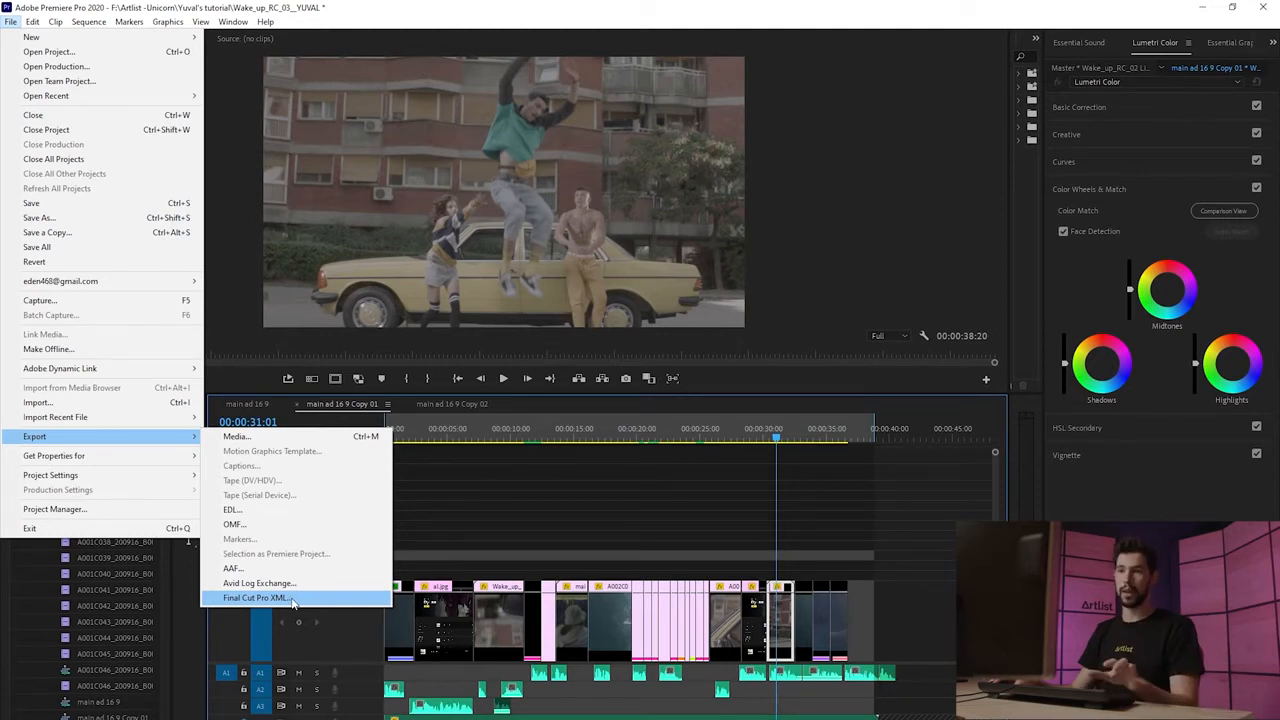
{"action": "left_click", "coordinate": [292, 600]}
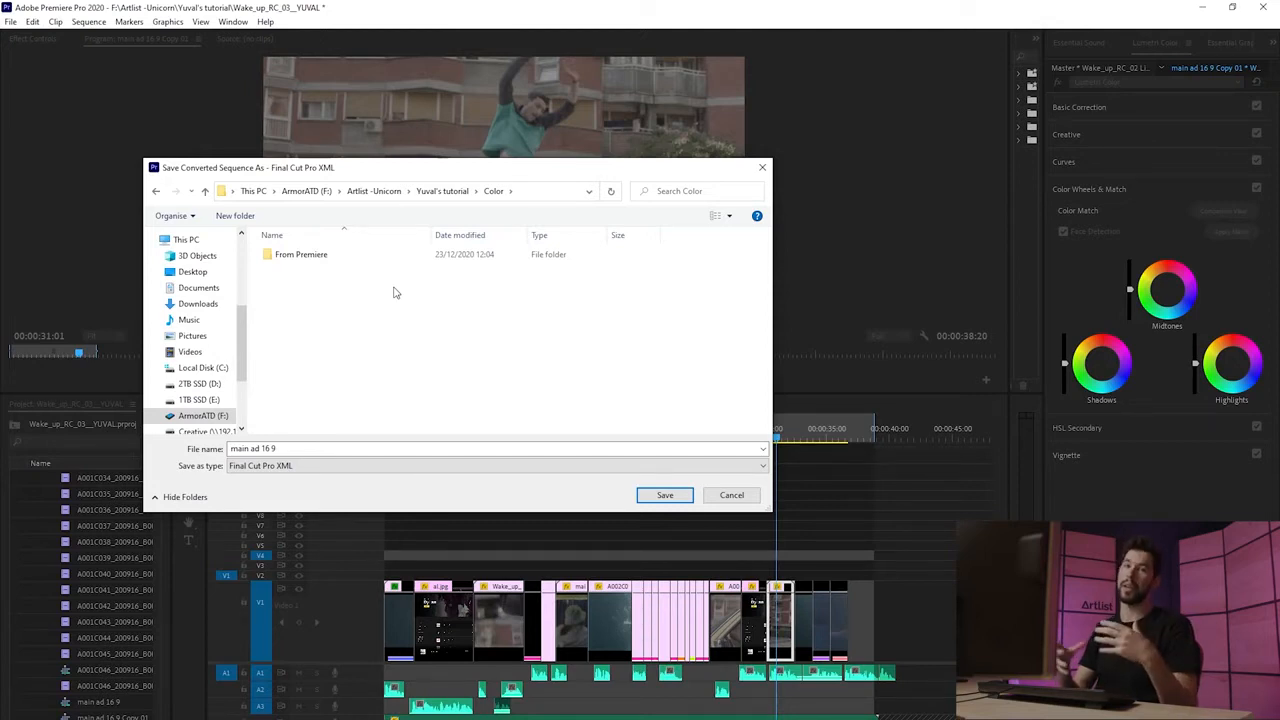
{"action": "double_click", "coordinate": [301, 254]}
{"action": "left_click", "coordinate": [662, 496]}
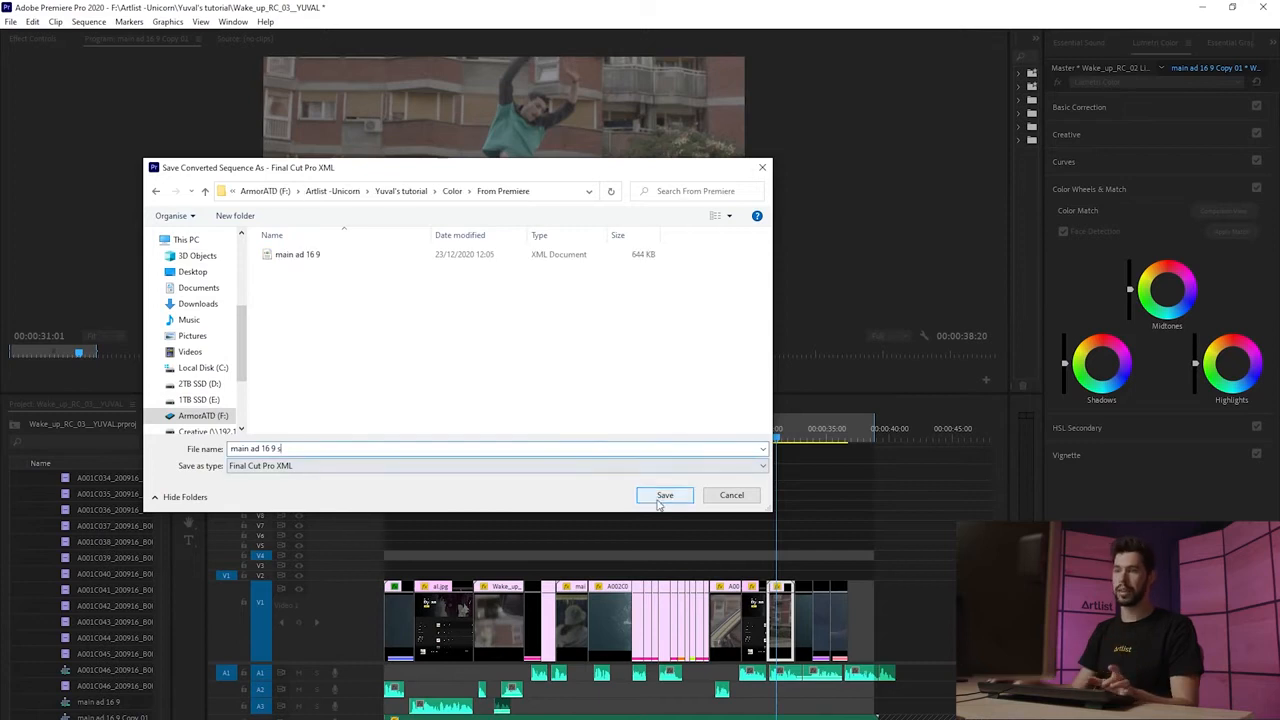
{"action": "left_click", "coordinate": [662, 497]}
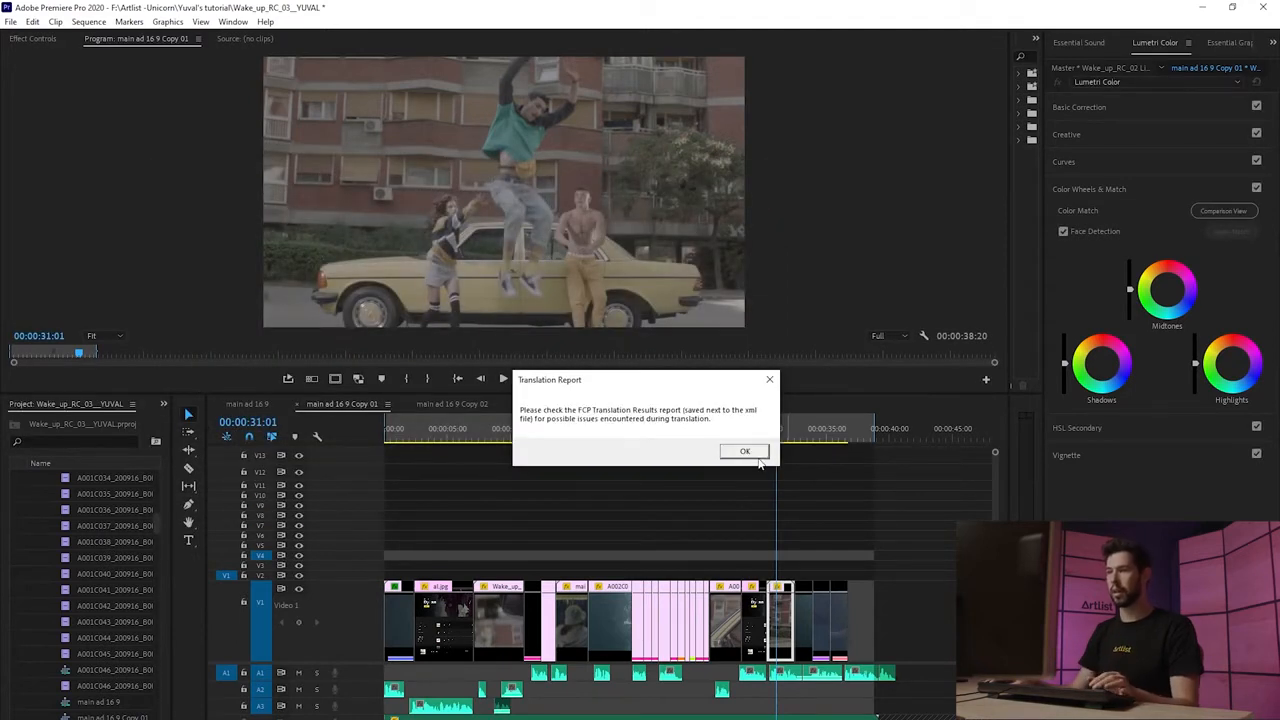
{"action": "left_click", "coordinate": [748, 454]}
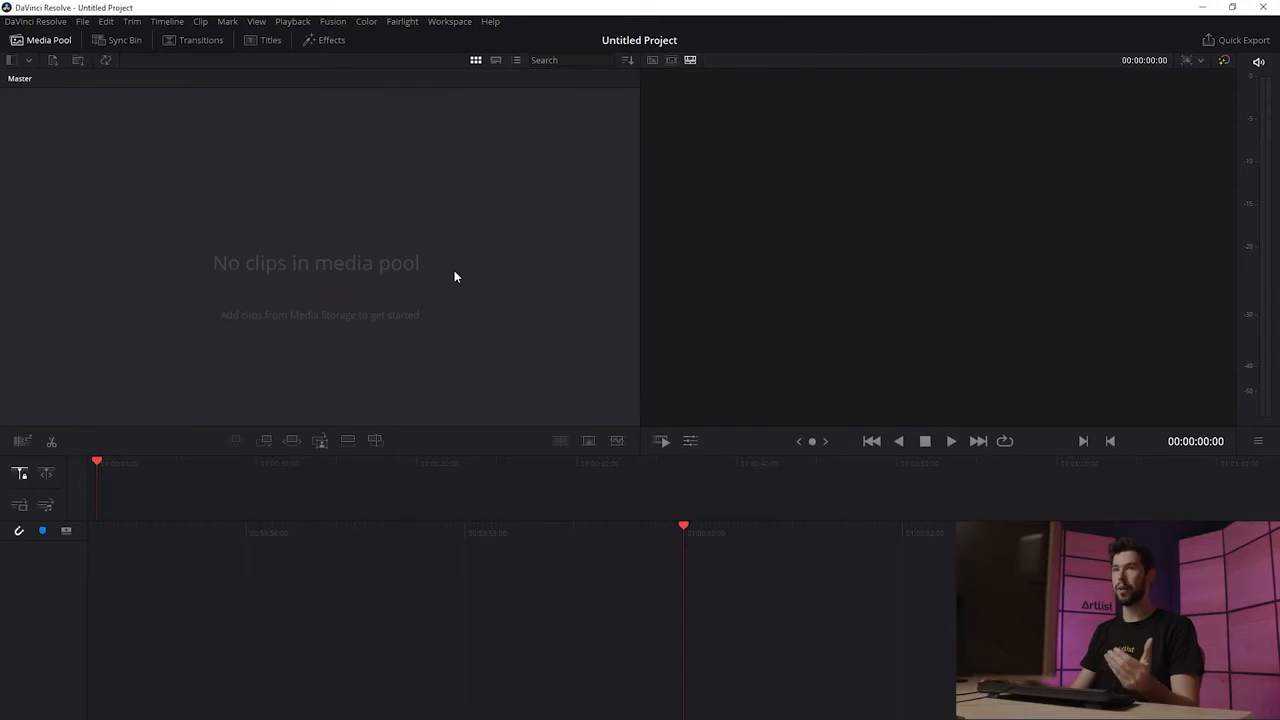
Switch to DaVinci Resolve and import the "main ad 16 9" XML timeline from the From Premiere folder with the default load settings.
{"action": "left_click", "coordinate": [82, 21]}
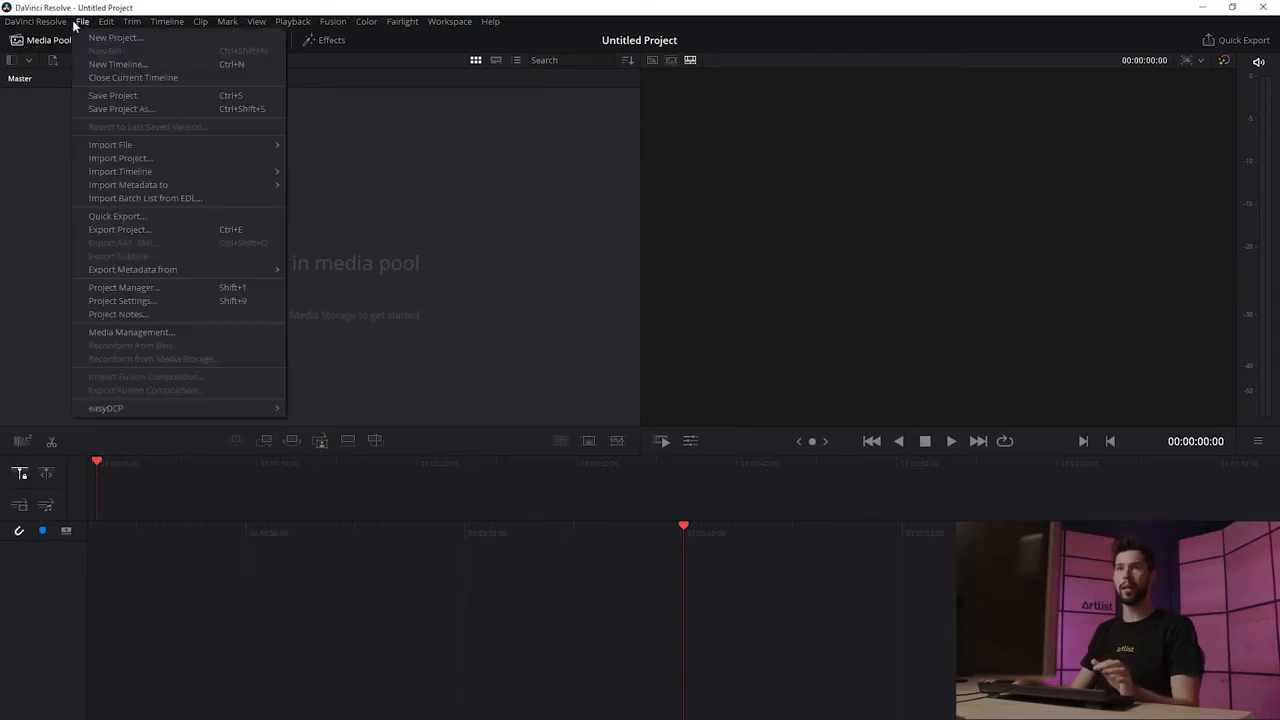
{"action": "mouse_move", "coordinate": [235, 175]}
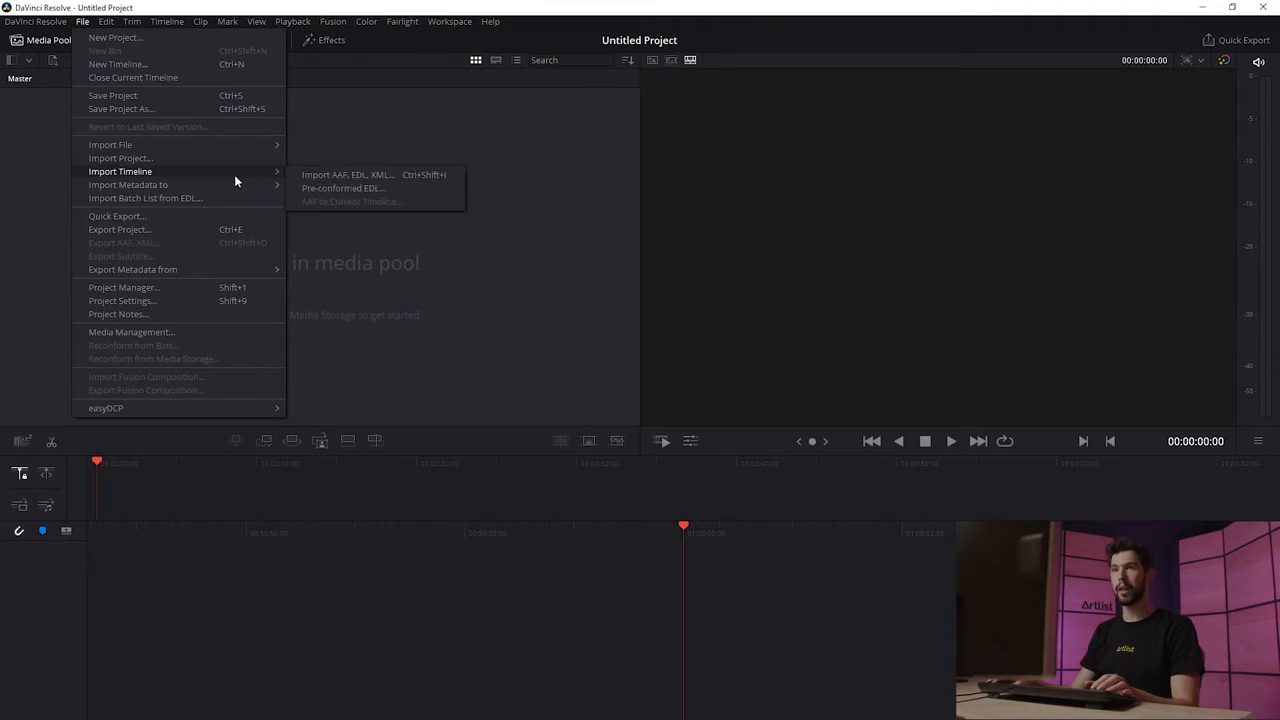
{"action": "left_click", "coordinate": [380, 176]}
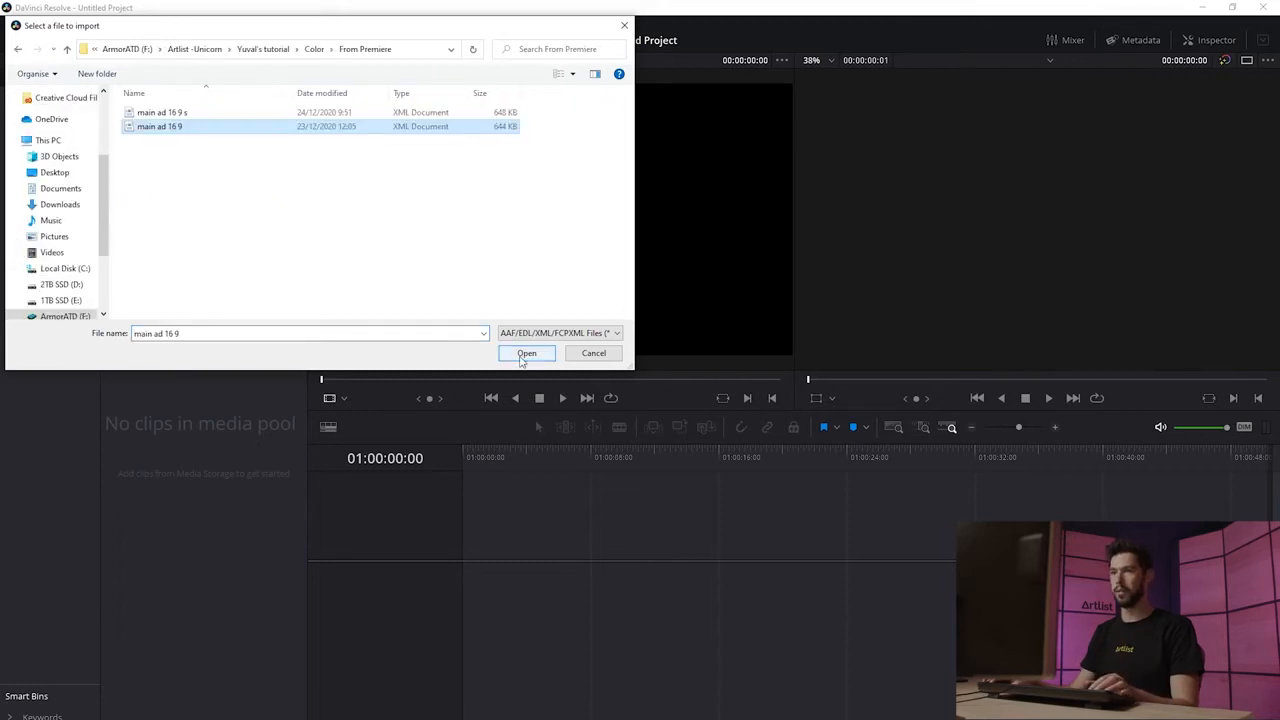
{"action": "left_click", "coordinate": [524, 354]}
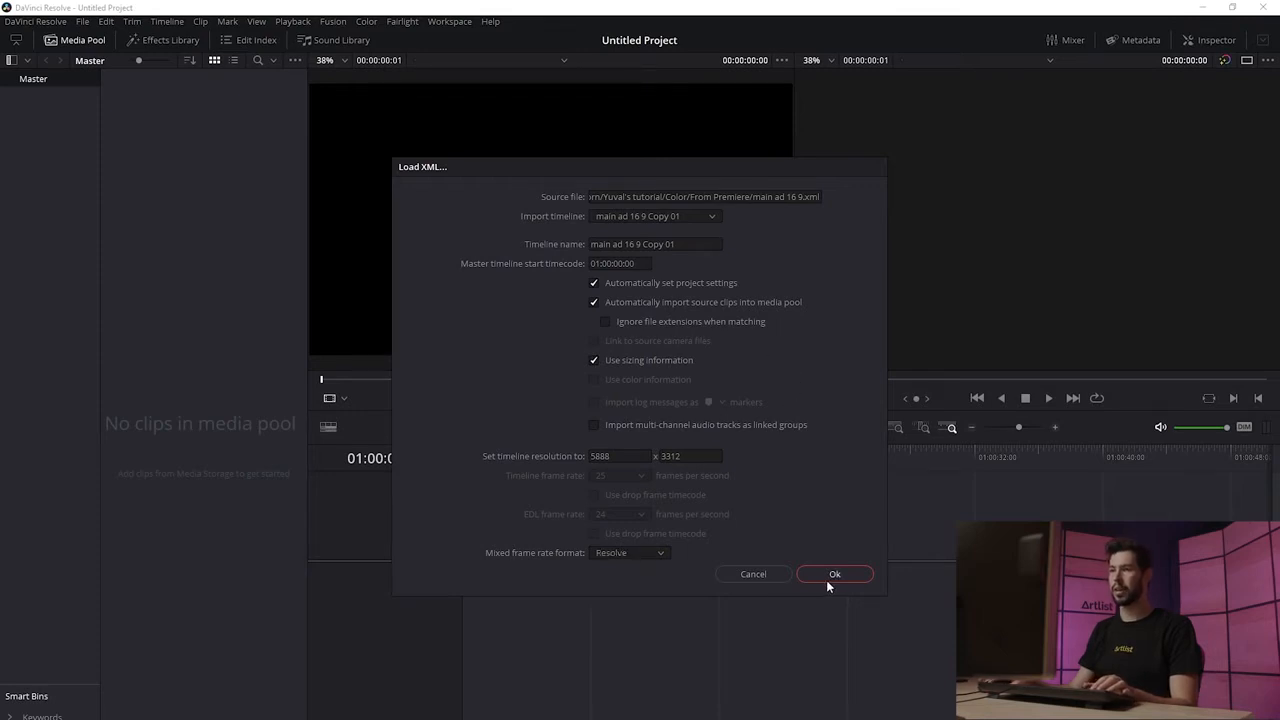
{"action": "left_click", "coordinate": [828, 578]}
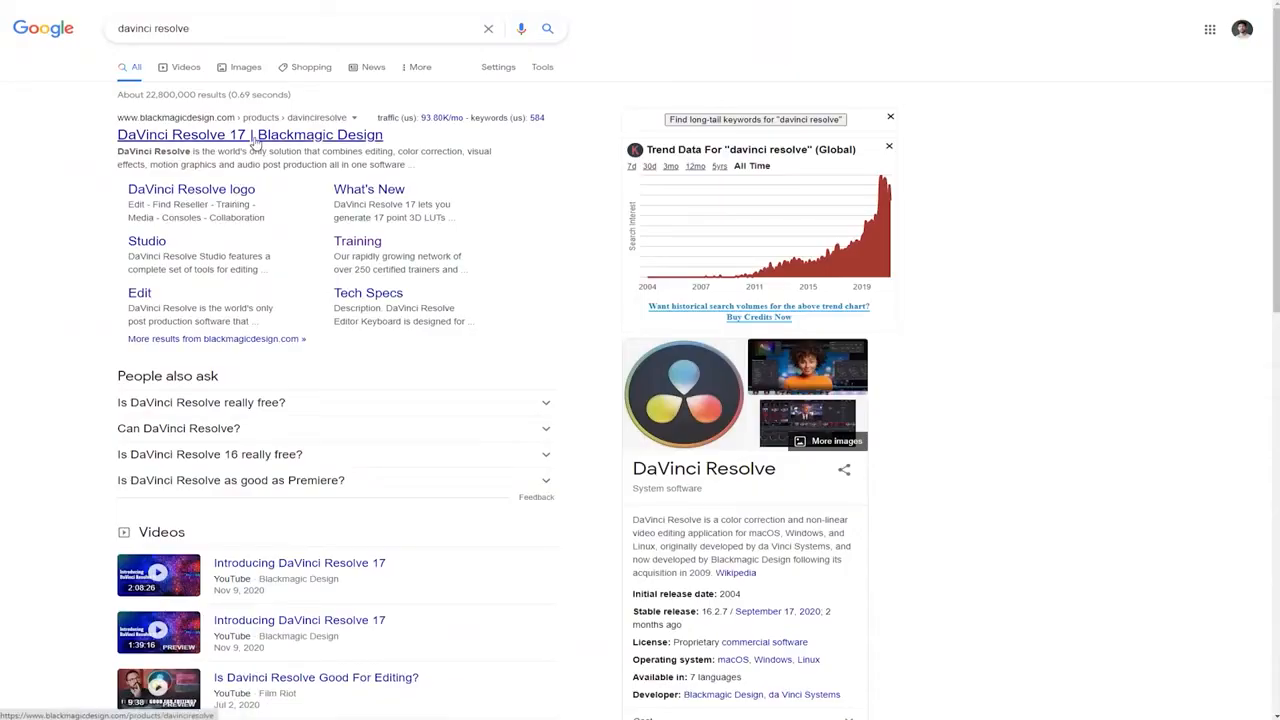
Switch to the browser, open Blackmagic Design's DaVinci Resolve 17 page from the search results and request the software download.
{"action": "left_click", "coordinate": [255, 143]}
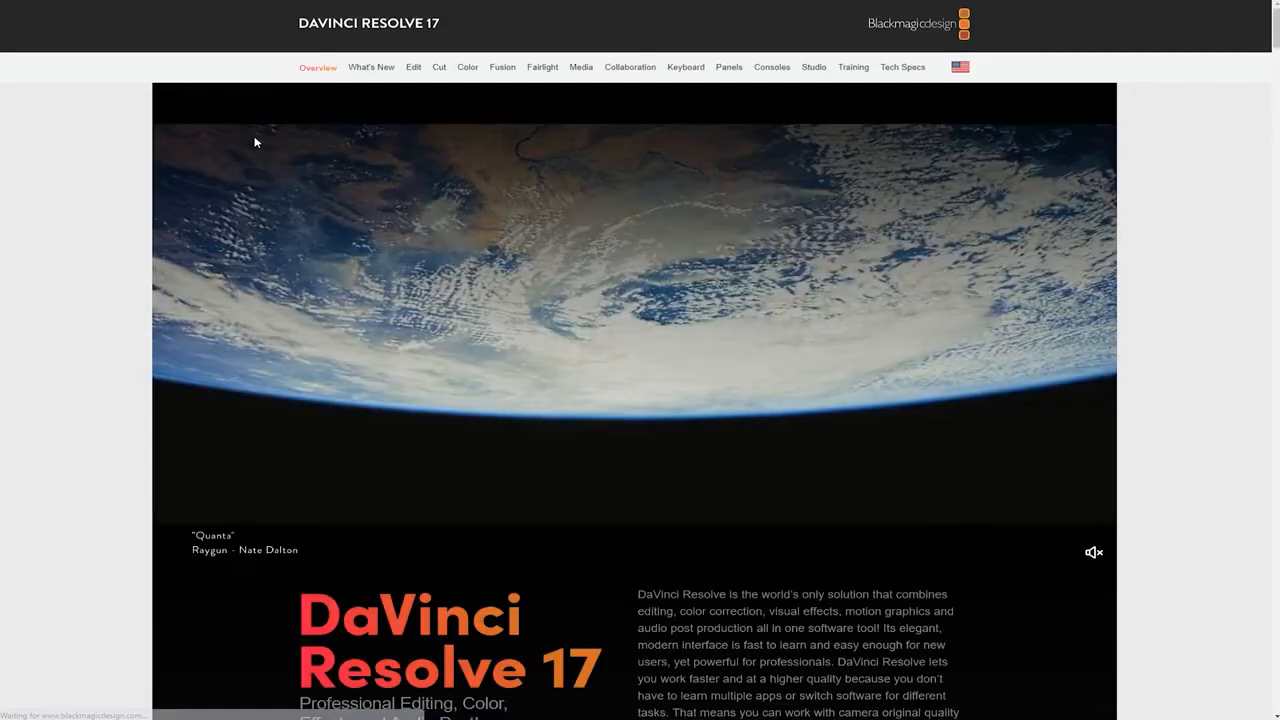
{"action": "scroll", "coordinate": [671, 492], "scroll_direction": "down", "scroll_amount": 3}
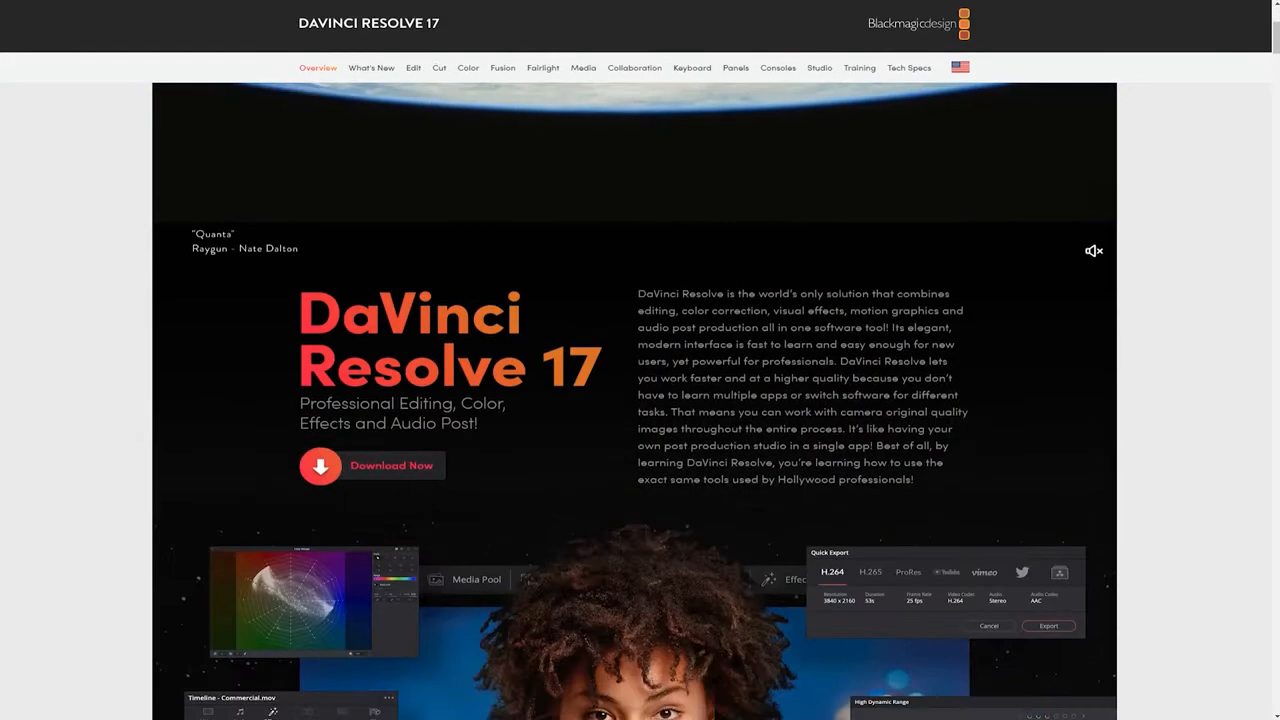
{"action": "left_click", "coordinate": [420, 468]}
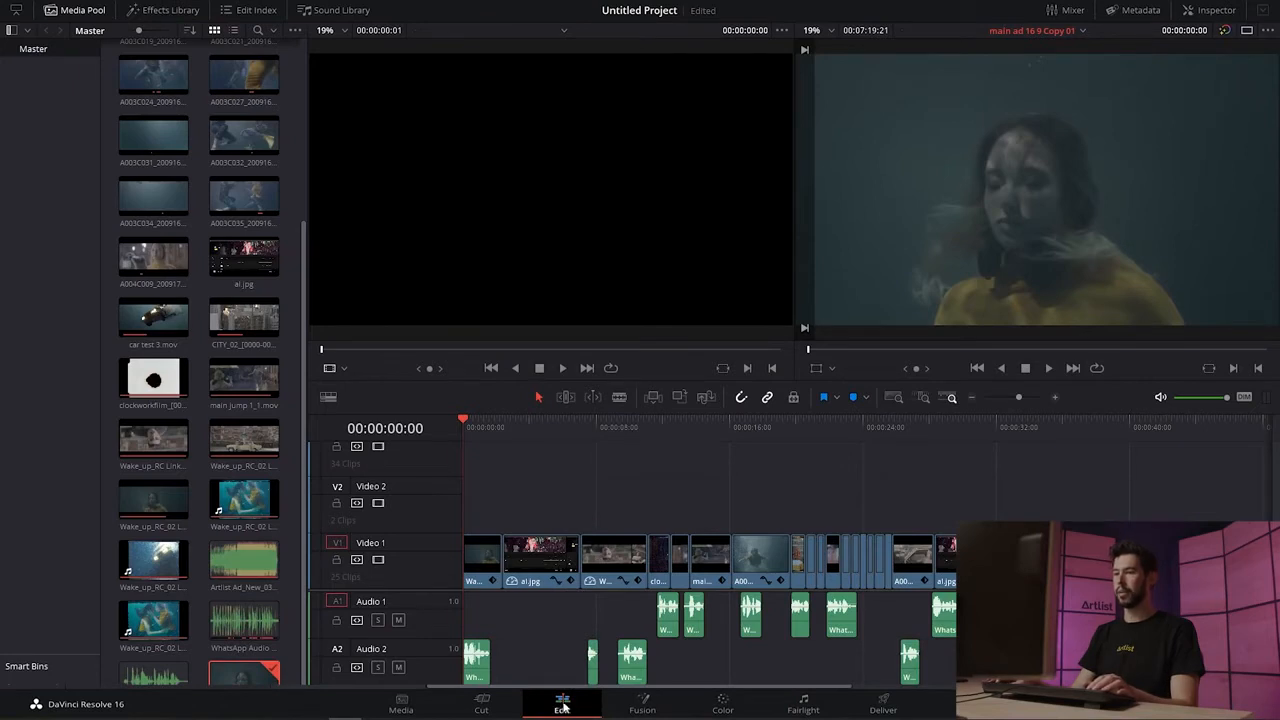
On DaVinci Resolve's Color page, bring up the third clip at timeline position 00:00:09:19 in an enlarged viewer.
{"action": "left_click", "coordinate": [724, 705]}
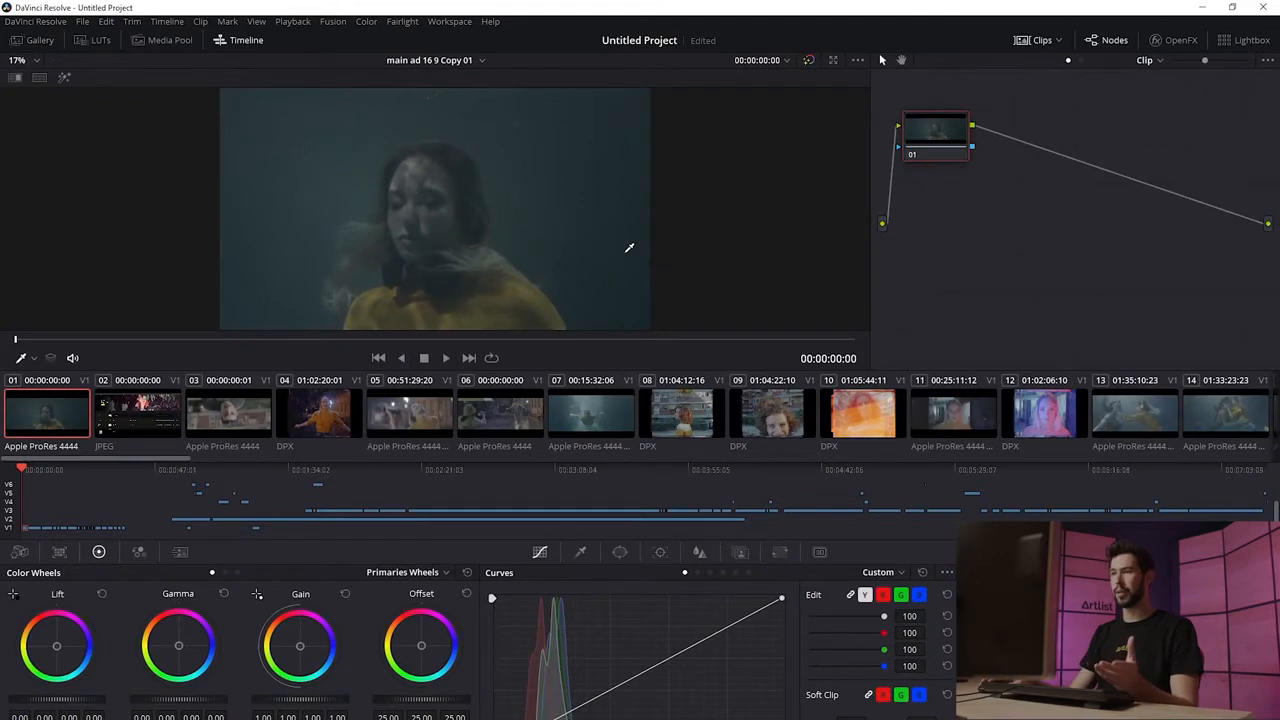
{"action": "left_click", "coordinate": [240, 427]}
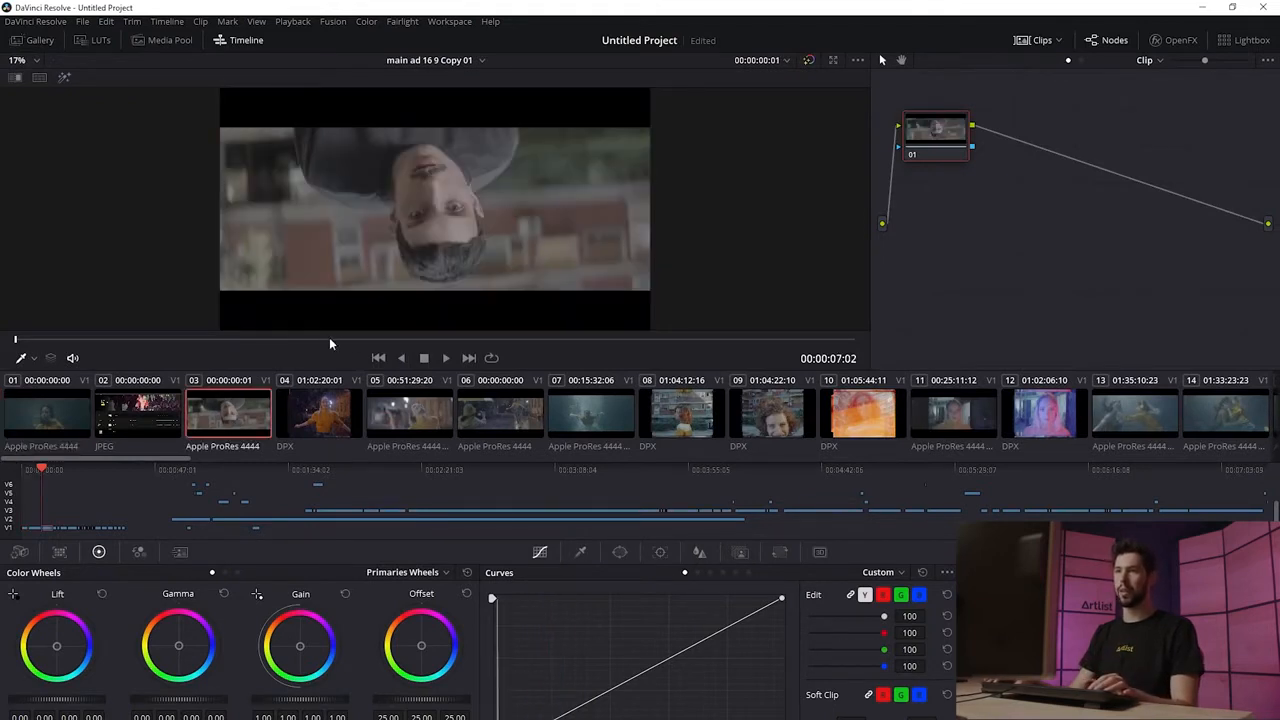
{"action": "key", "text": "space"}
{"action": "key", "text": "alt+f"}
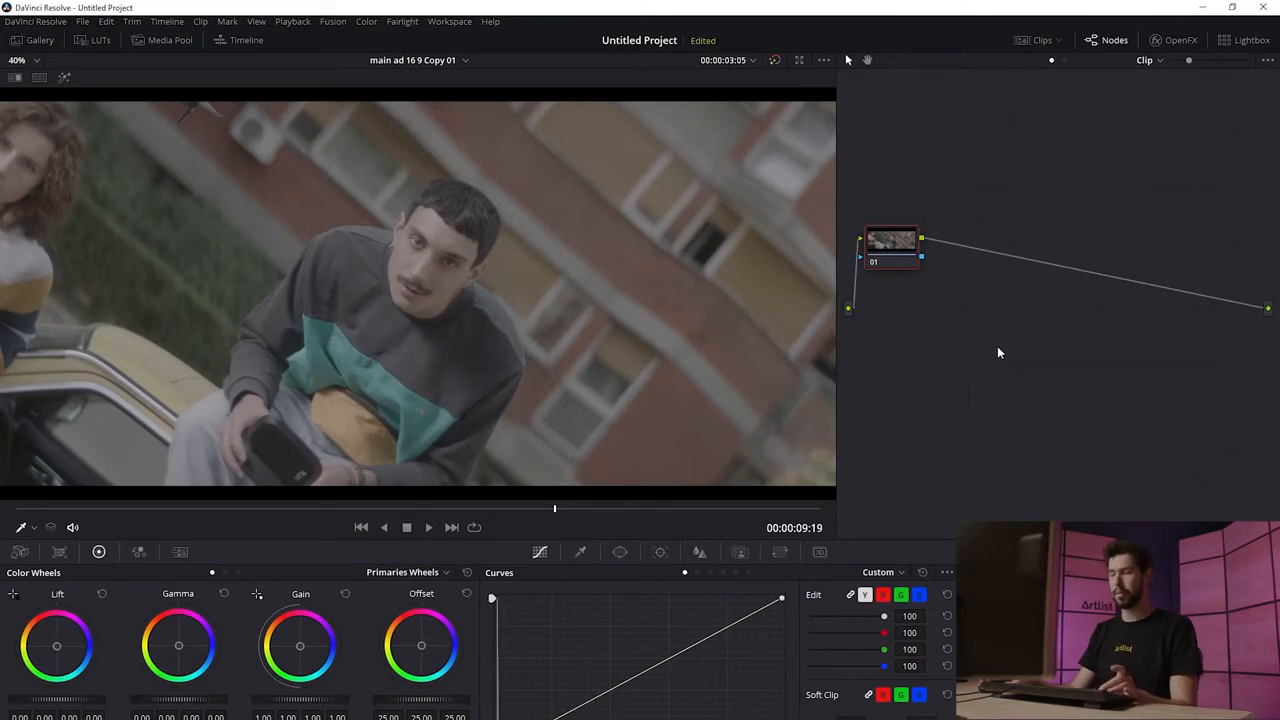
{"action": "key", "text": "alt+s"}
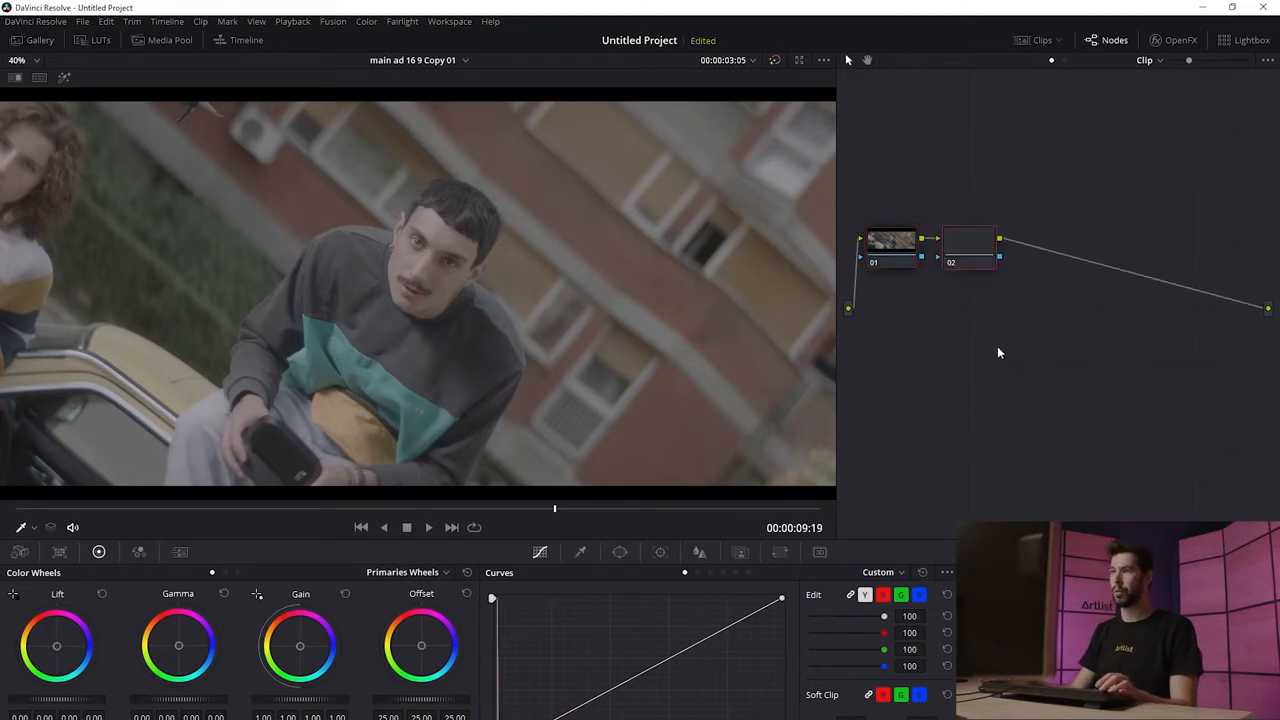
{"action": "left_click_drag", "start_coordinate": [958, 249], "coordinate": [988, 231]}
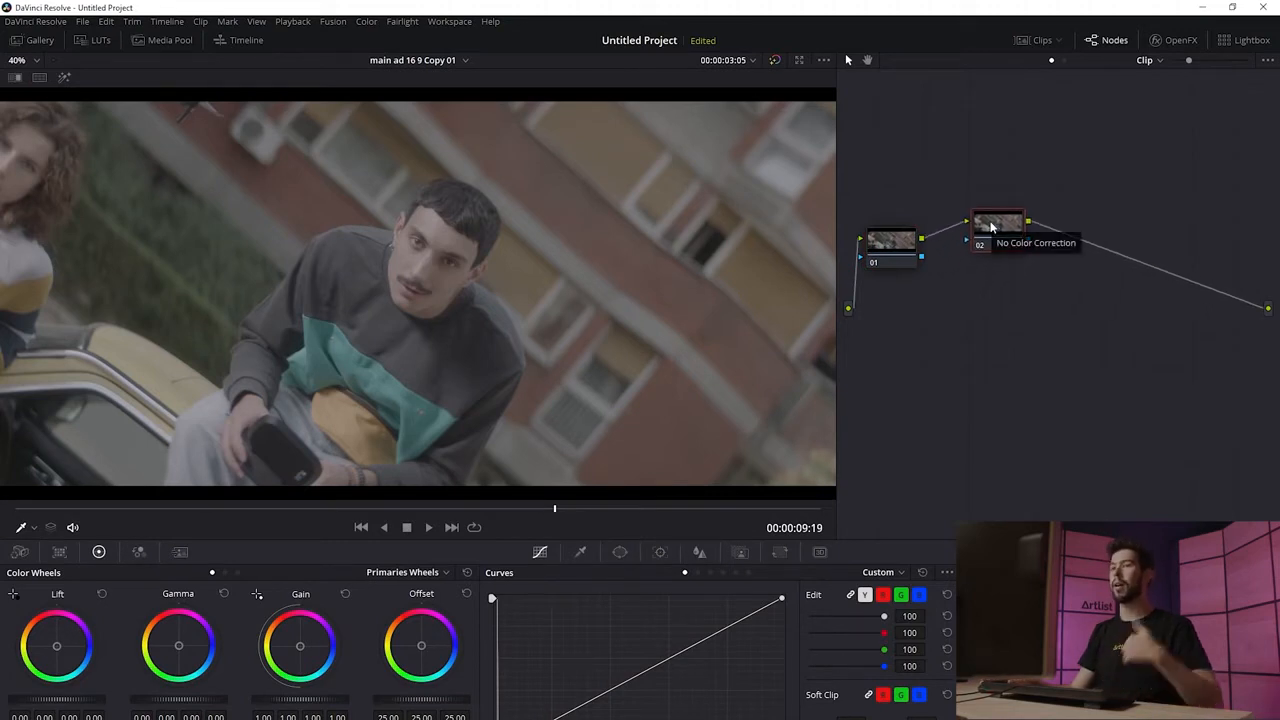
{"action": "key", "text": "Delete"}
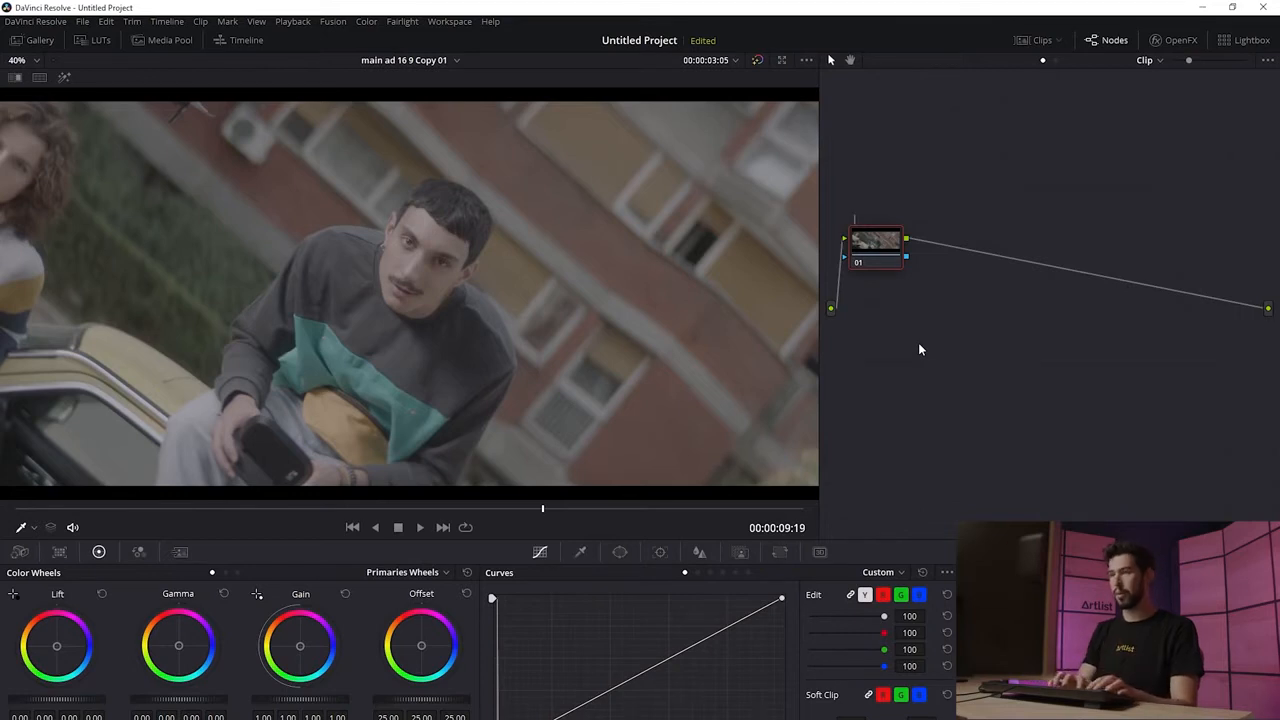
Label the first node "NR" and add a serial node after it labelled "wb exp".
{"action": "type", "text": "NR"}
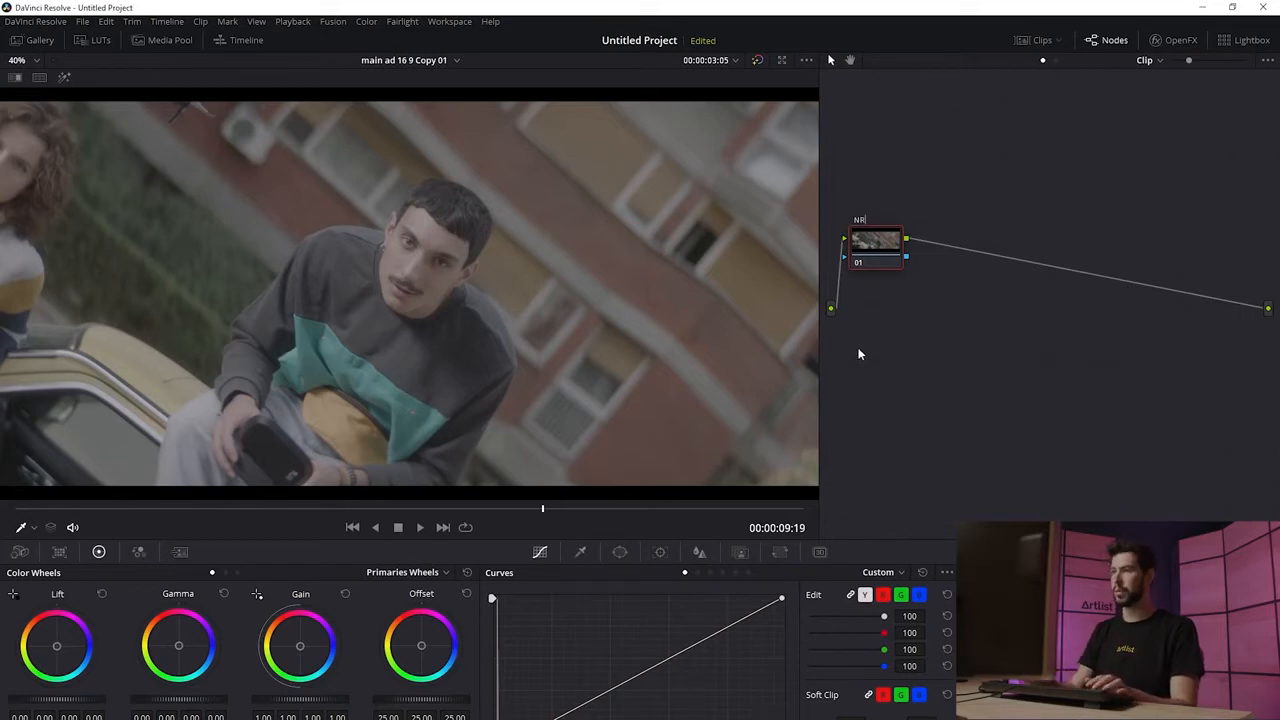
{"action": "left_click_drag", "start_coordinate": [869, 228], "coordinate": [861, 263]}
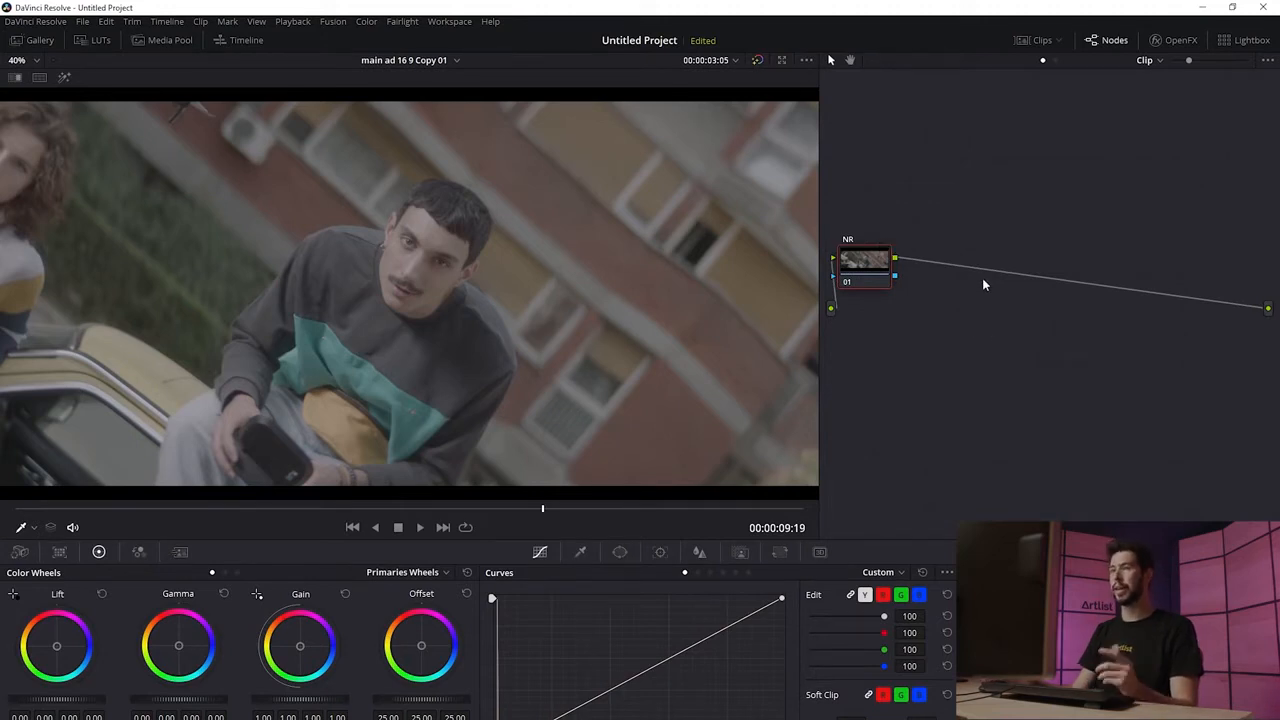
{"action": "key", "text": "alt+s"}
{"action": "left_click_drag", "start_coordinate": [963, 274], "coordinate": [948, 250]}
{"action": "type", "text": "wb exp"}
{"action": "key", "text": "Return"}
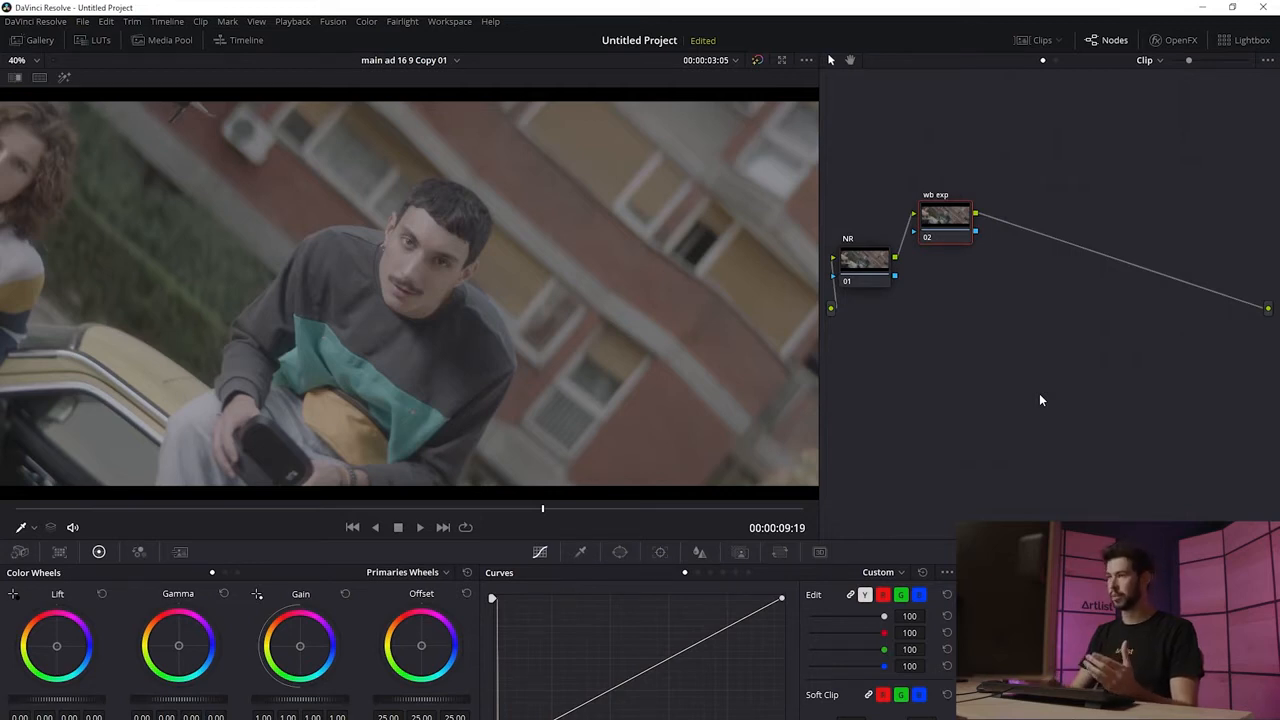
Try an S-shaped contrast curve by lowering the shadows and raising the highlights on the custom curve.
{"action": "scroll", "coordinate": [614, 240], "scroll_direction": "down", "scroll_amount": 2}
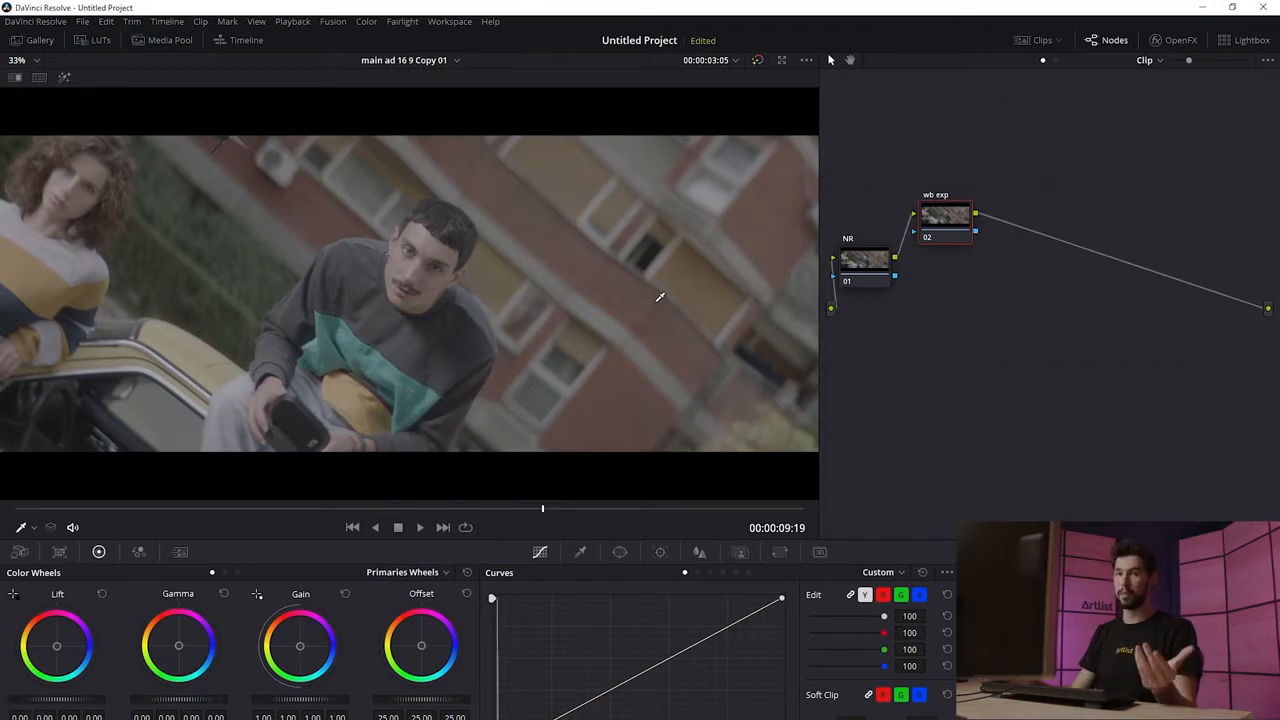
{"action": "scroll", "coordinate": [707, 357], "scroll_direction": "up", "scroll_amount": 2}
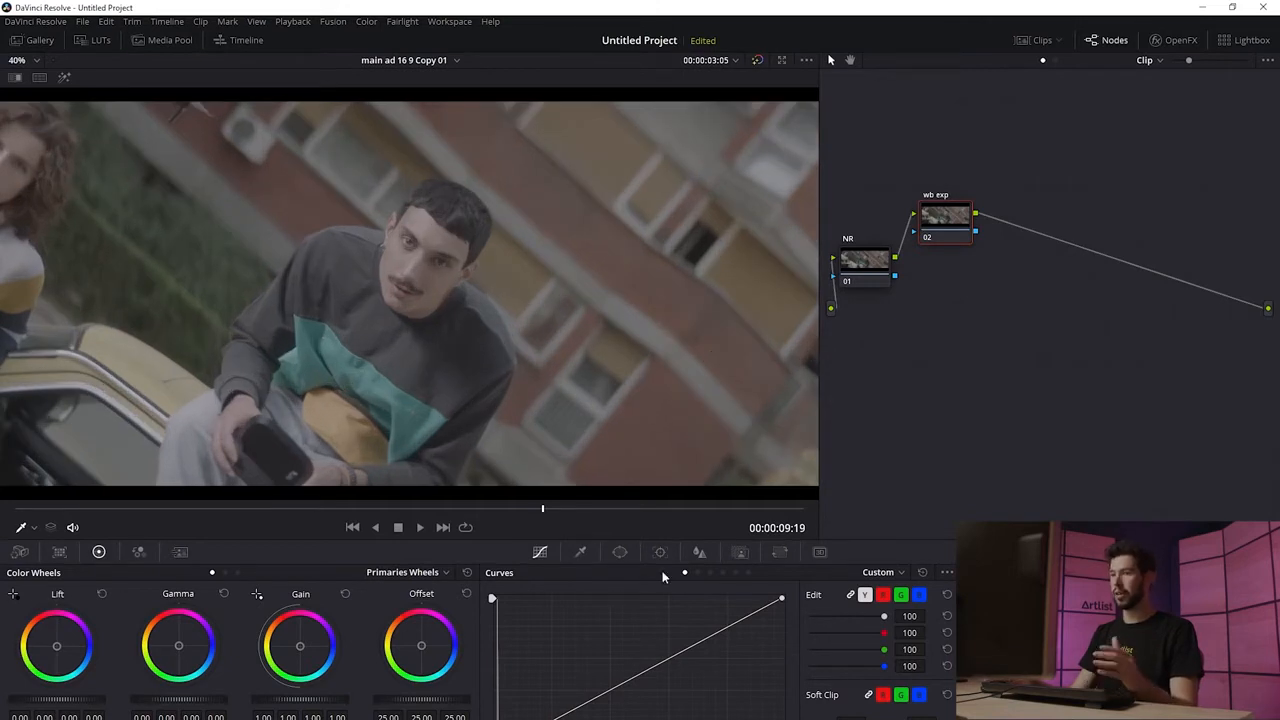
{"action": "left_click_drag", "start_coordinate": [562, 716], "coordinate": [590, 716]}
{"action": "left_click_drag", "start_coordinate": [716, 642], "coordinate": [698, 612]}
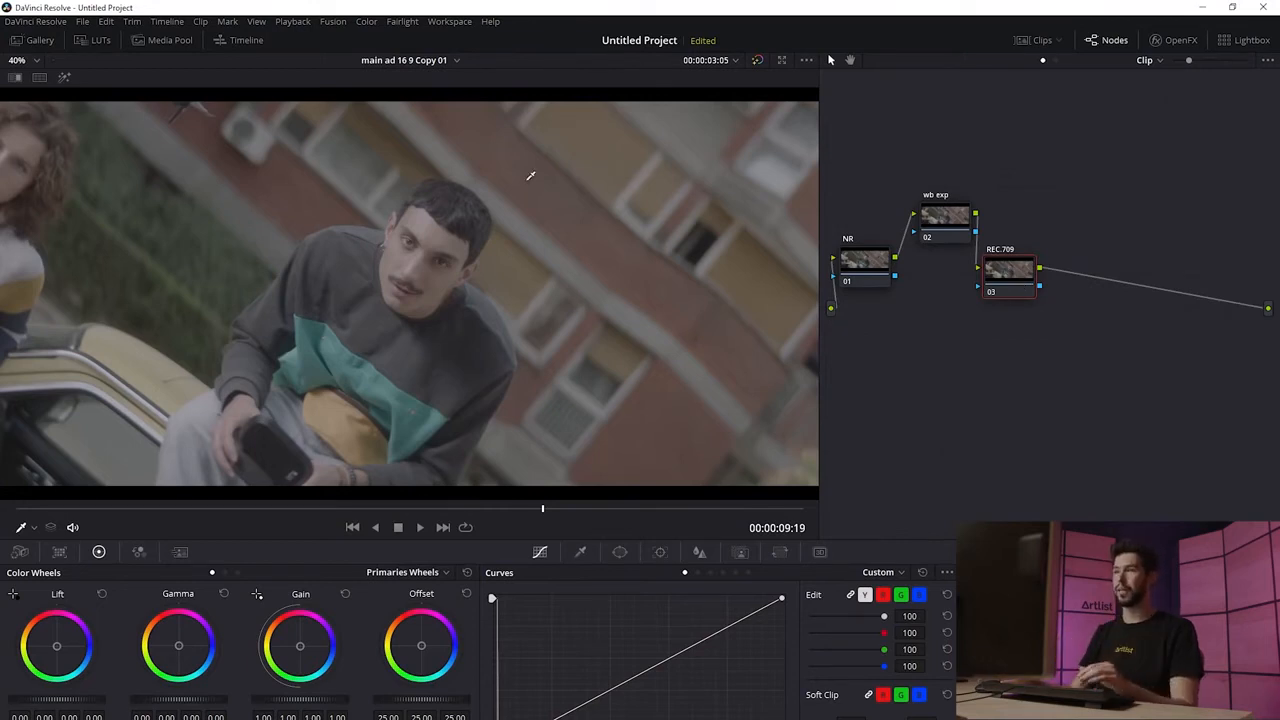
Apply the Arri Alexa LogC to Rec709 LUT to the REC.709 node and check the whole frame.
{"action": "left_click", "coordinate": [97, 40]}
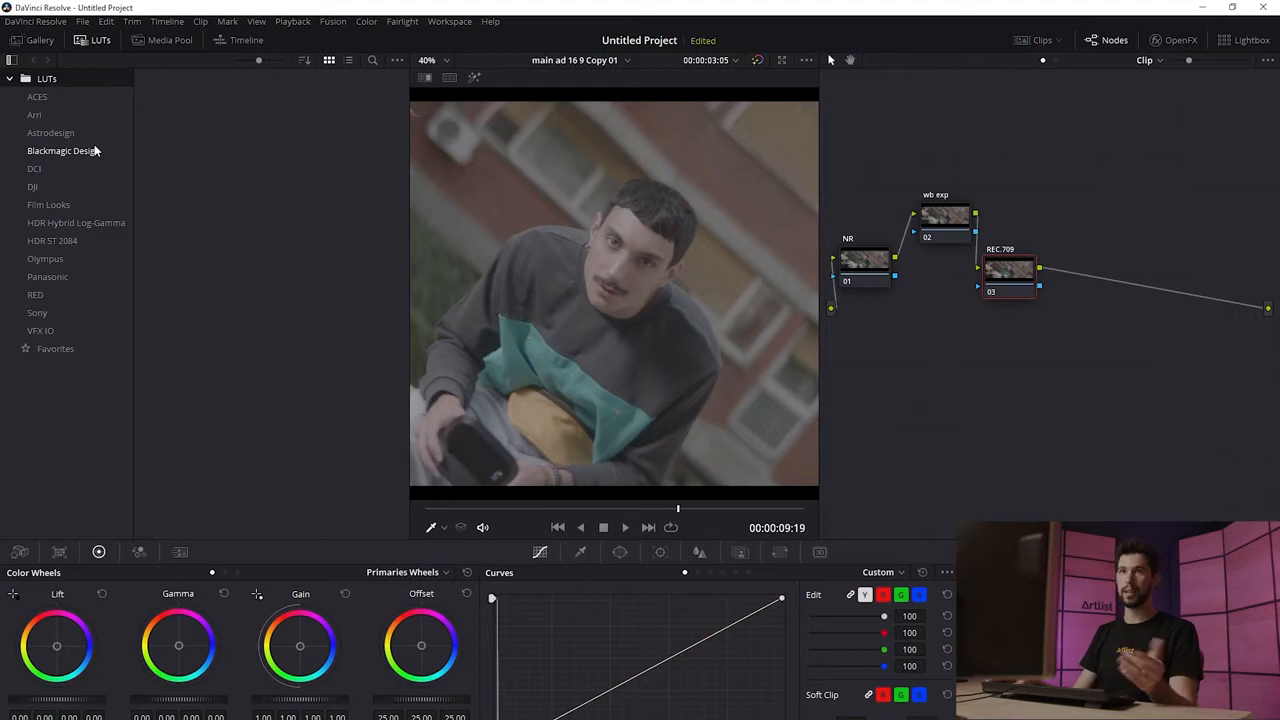
{"action": "left_click", "coordinate": [57, 116]}
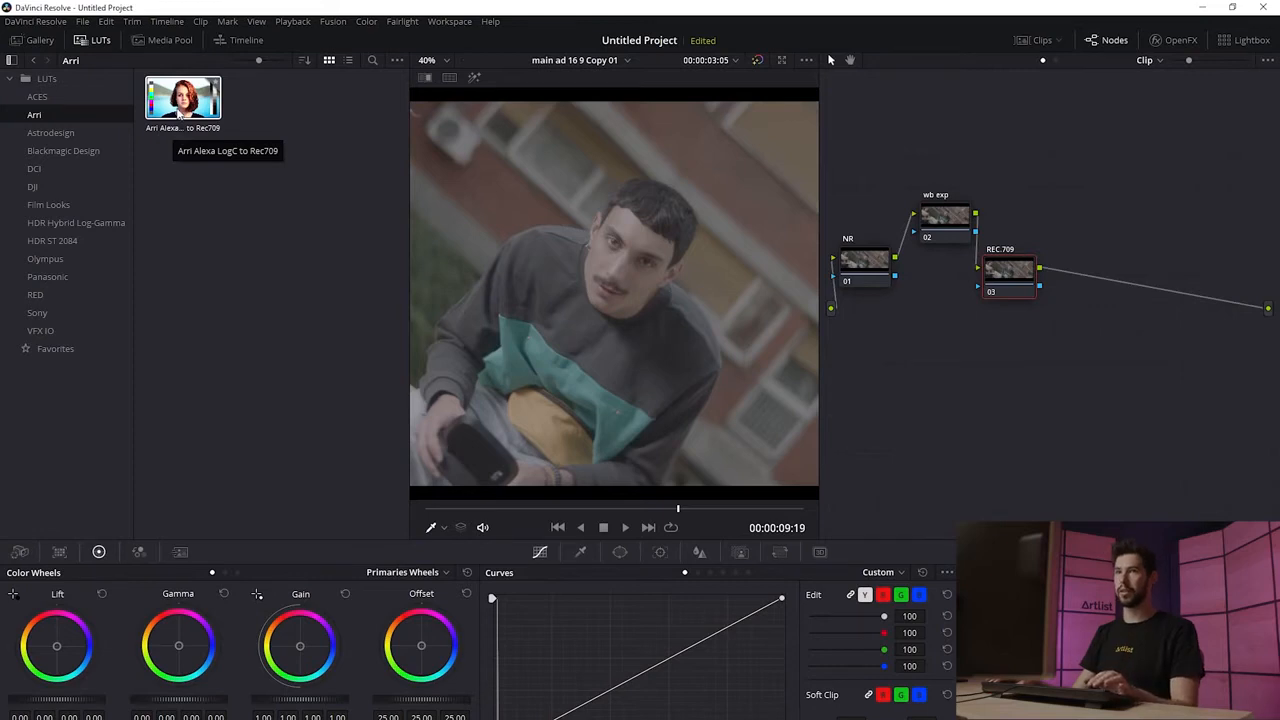
{"action": "left_click_drag", "start_coordinate": [183, 100], "coordinate": [1020, 283]}
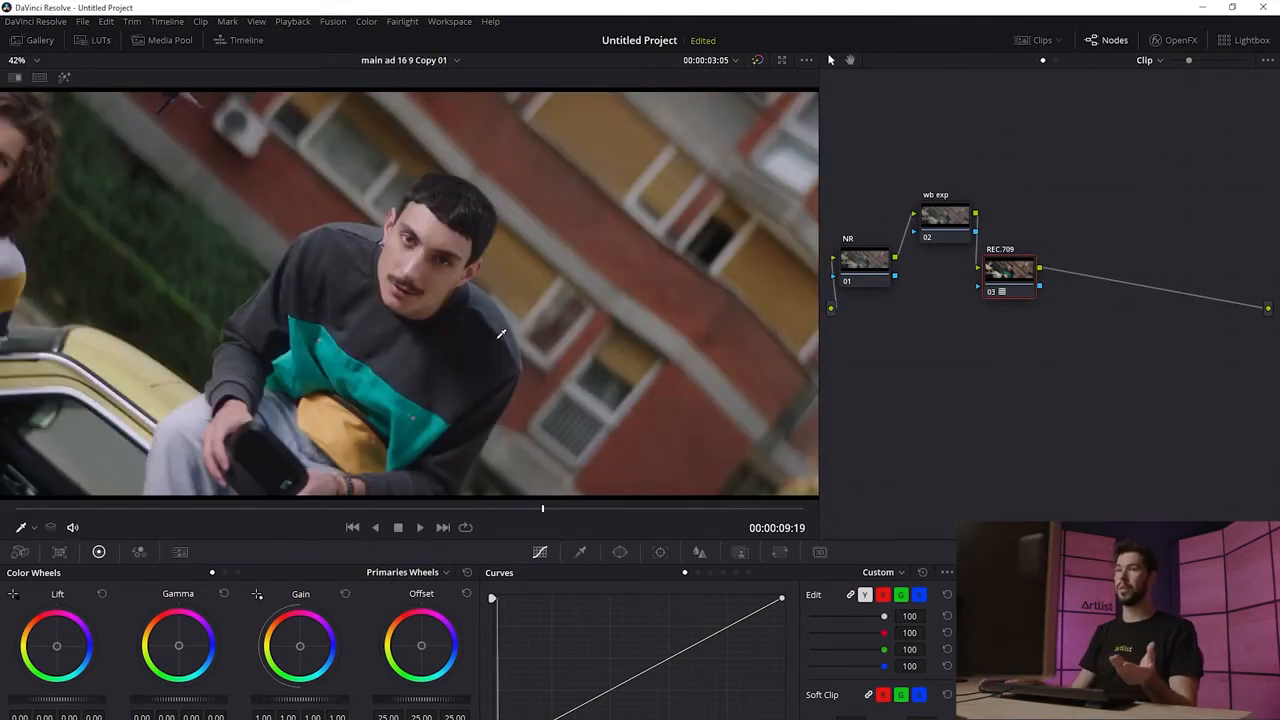
{"action": "key", "text": "shift+z"}
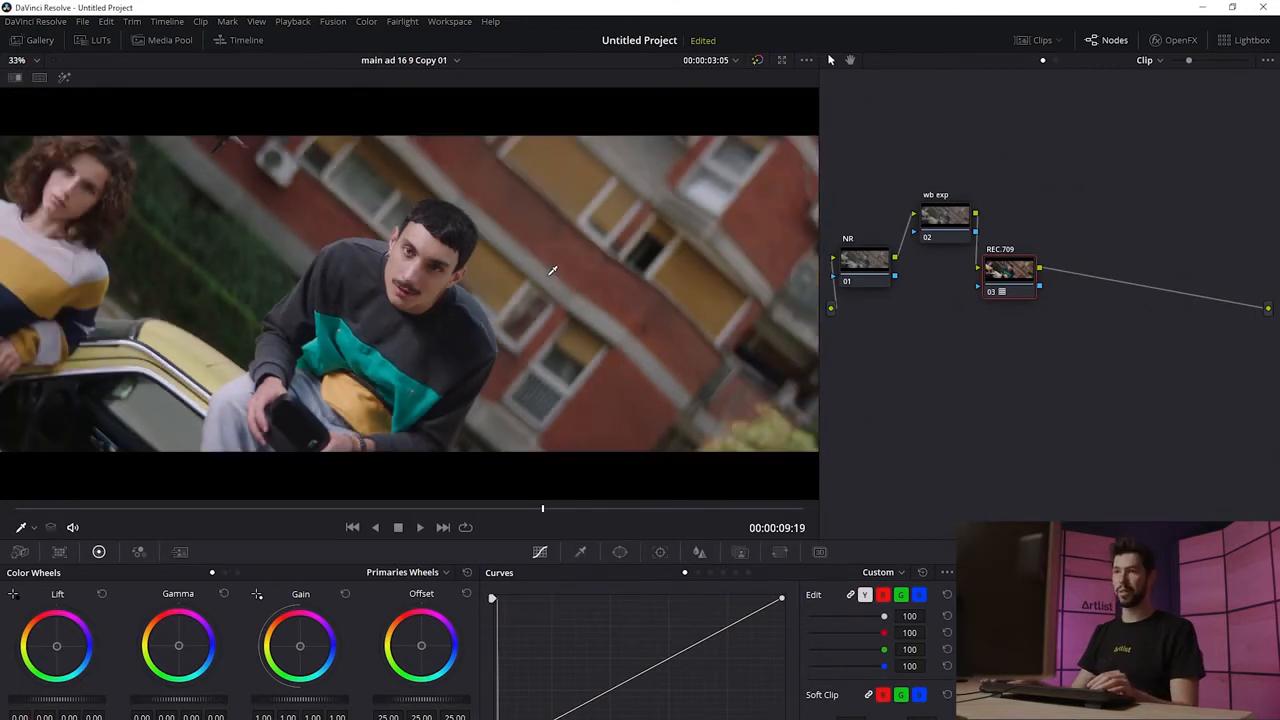
Replace the REC.709 node with a new serial node labelled "CST" after the wb exp node.
{"action": "key", "text": "Delete"}
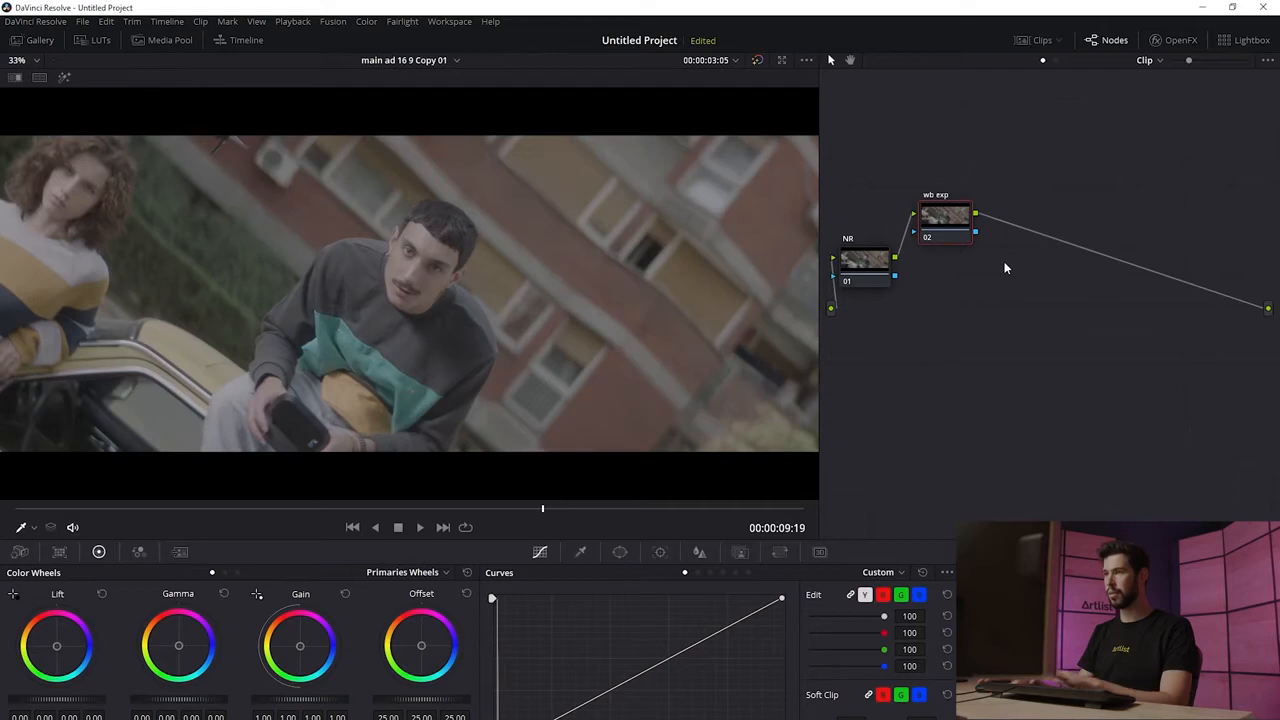
{"action": "key", "text": "alt+s"}
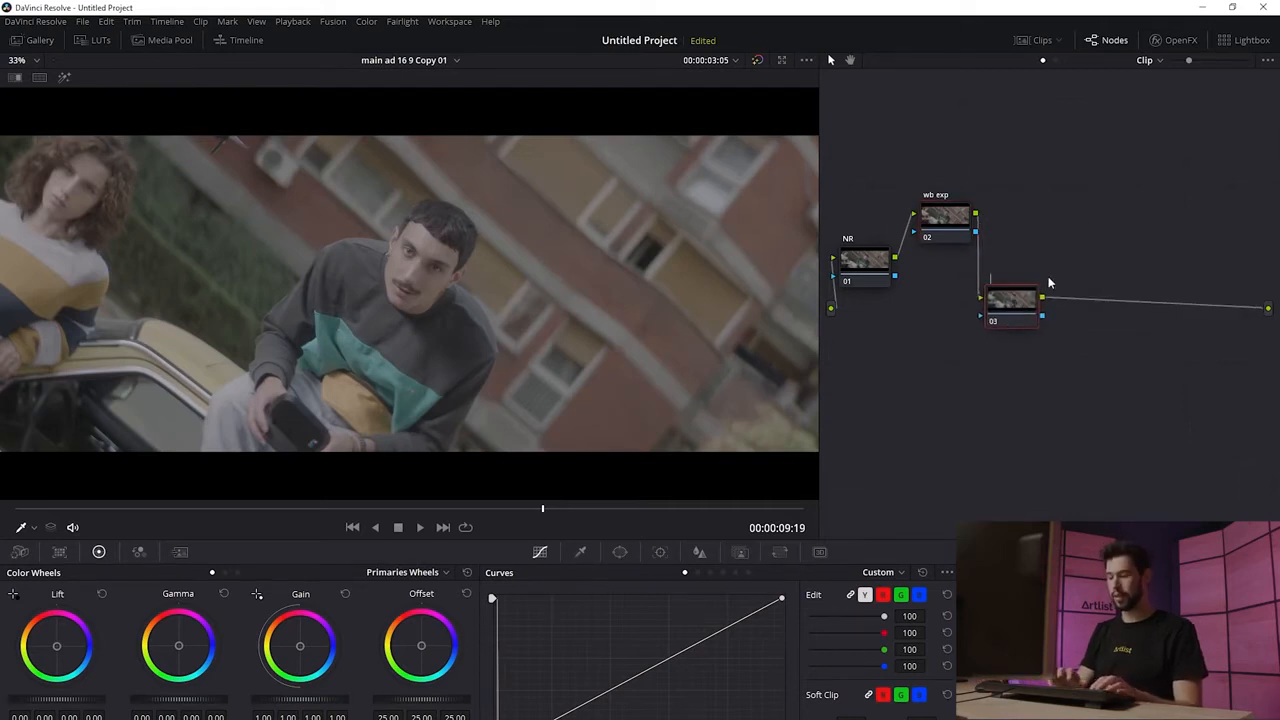
{"action": "type", "text": "CST"}
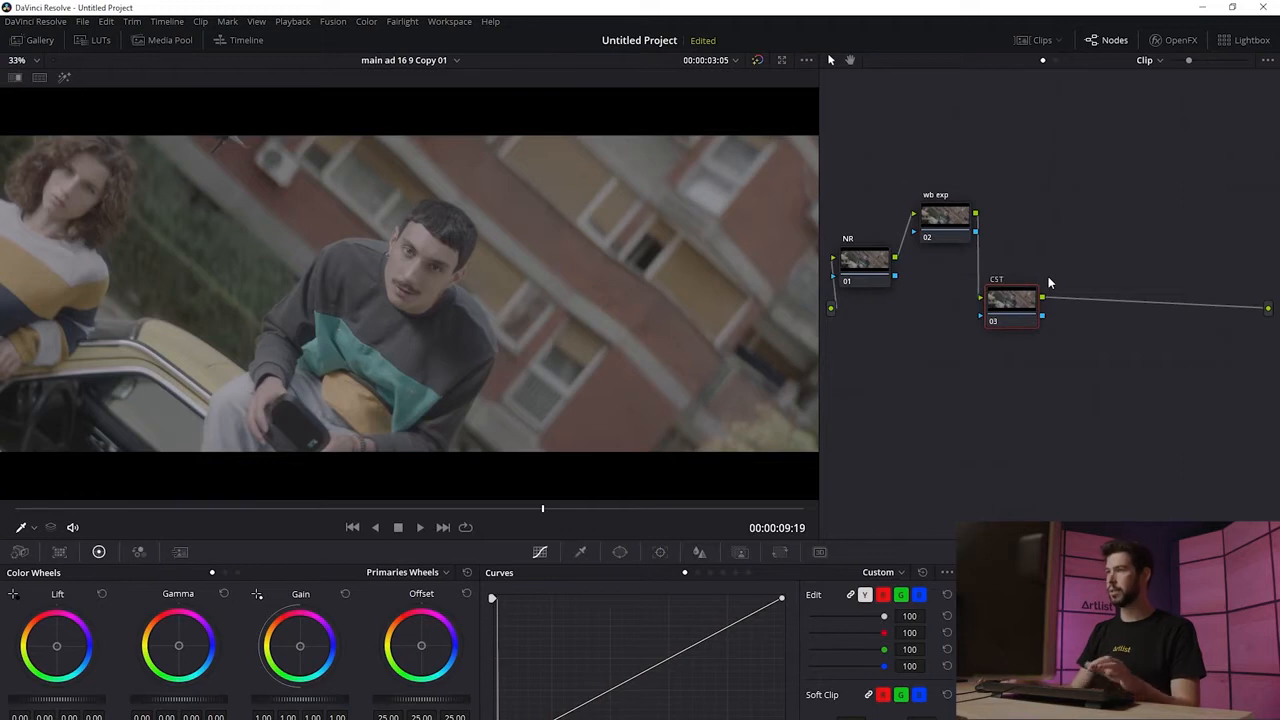
{"action": "left_click", "coordinate": [1080, 262]}
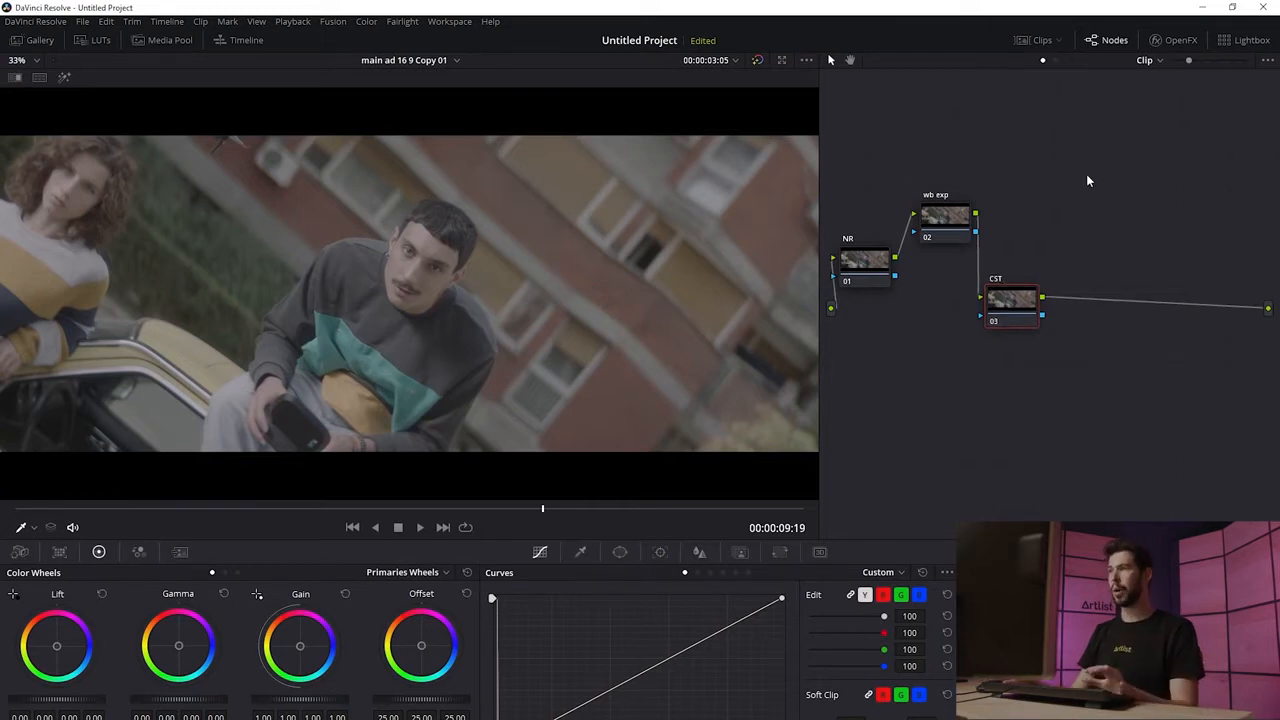
Apply the Color Space Transform effect to the CST node with ARRI Alexa as input color space and ARRI LogC as input gamma.
{"action": "left_click", "coordinate": [1176, 41]}
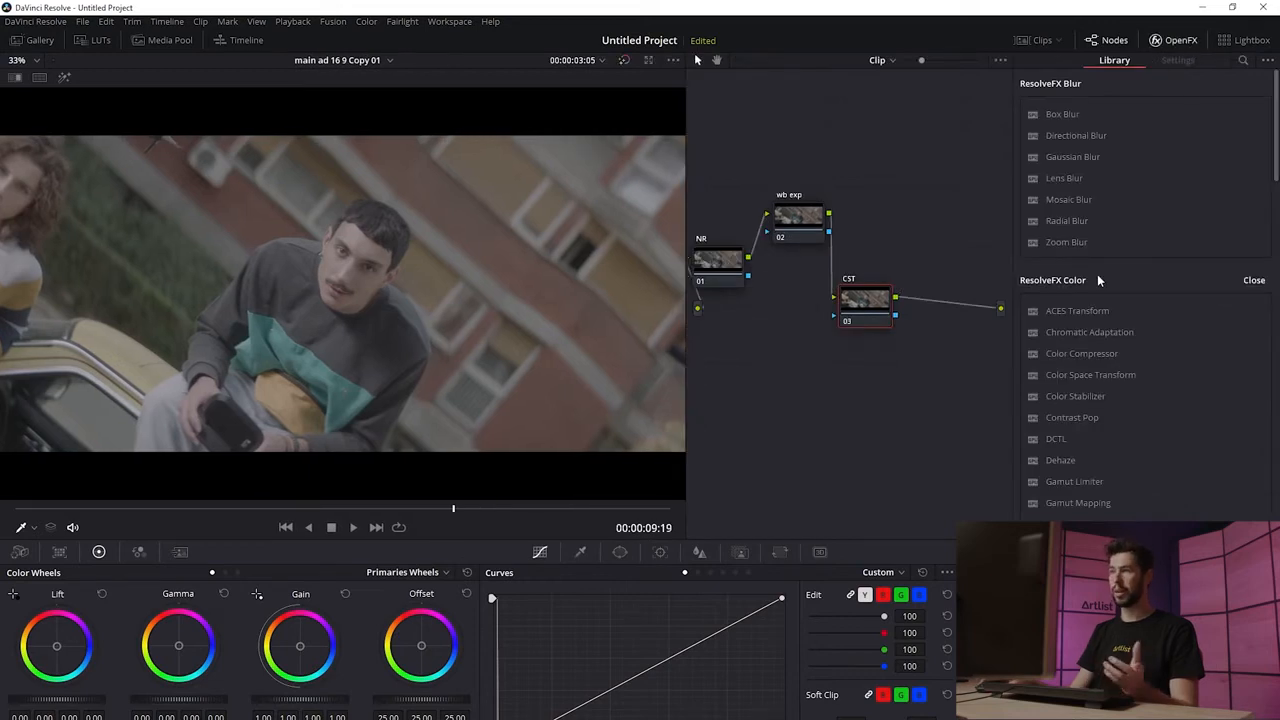
{"action": "left_click_drag", "start_coordinate": [1108, 378], "coordinate": [852, 302]}
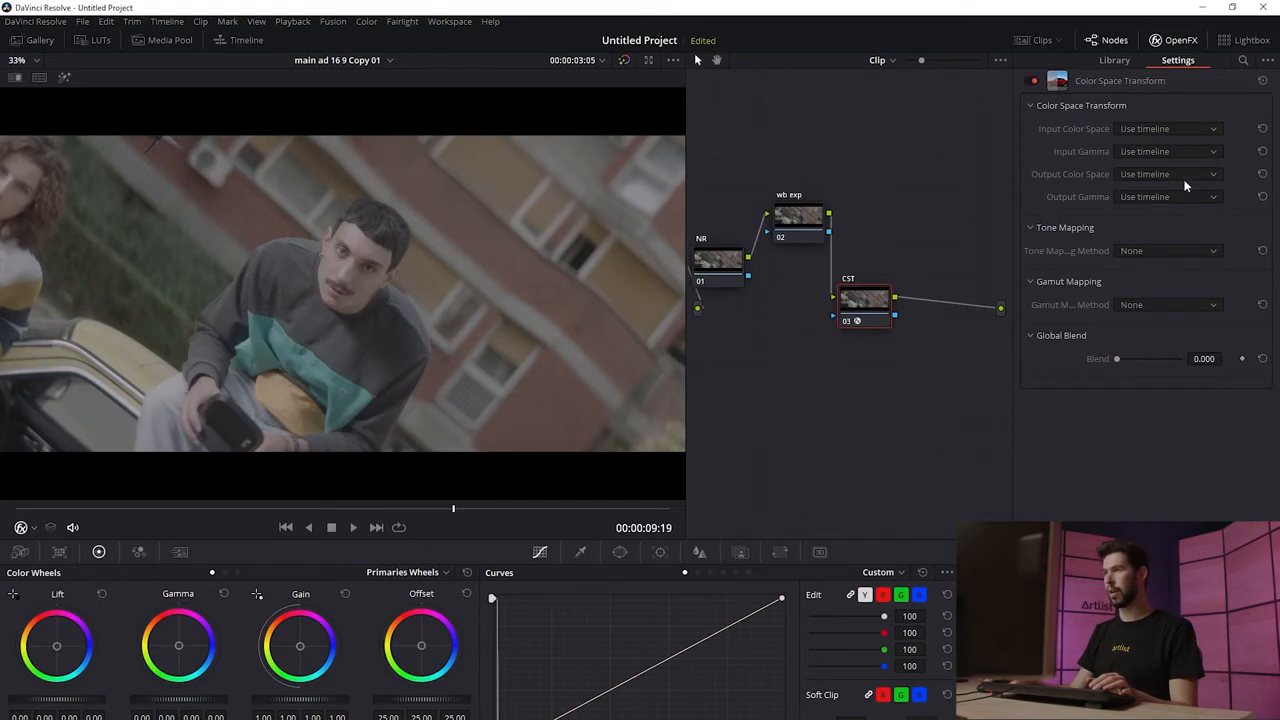
{"action": "left_click", "coordinate": [1168, 130]}
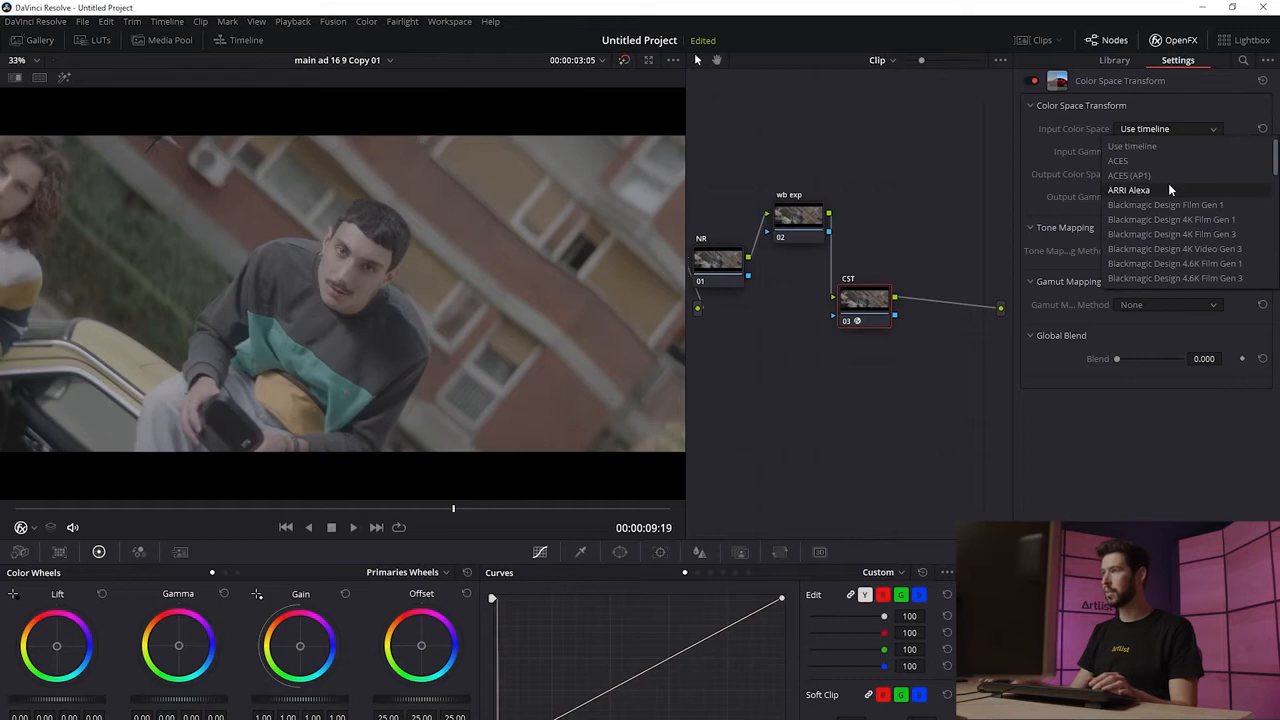
{"action": "left_click", "coordinate": [1168, 186]}
{"action": "left_click", "coordinate": [1168, 152]}
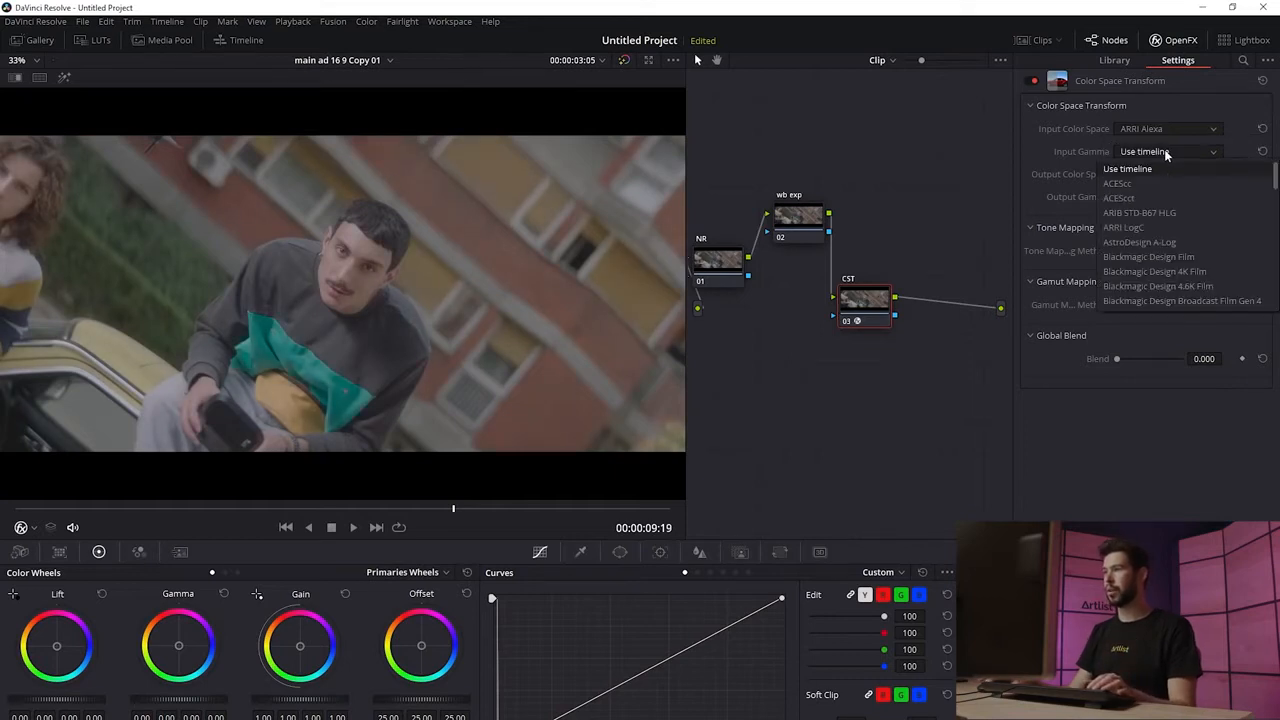
{"action": "left_click", "coordinate": [1153, 228]}
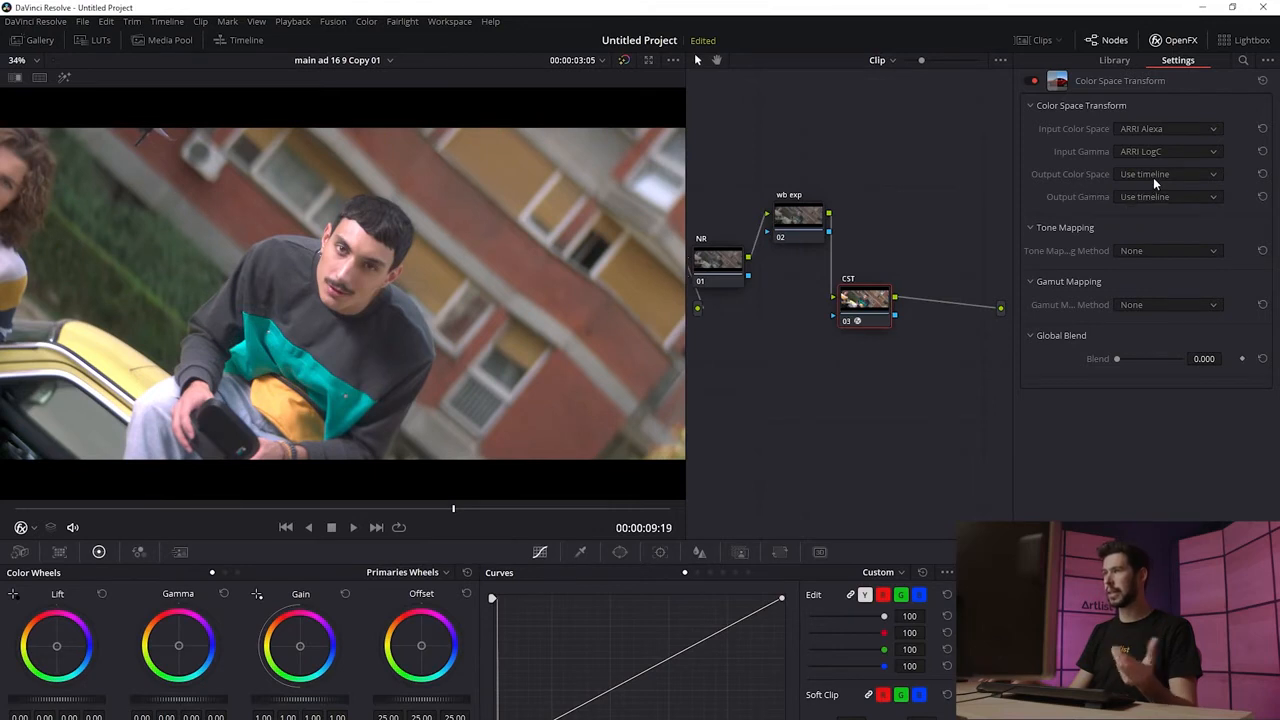
Set the transform's output color space and output gamma to Rec.709 and its tone mapping method to Luminance Mapping.
{"action": "left_click", "coordinate": [1154, 176]}
{"action": "scroll", "coordinate": [1175, 273], "scroll_direction": "down", "scroll_amount": 5}
{"action": "left_click", "coordinate": [1165, 250]}
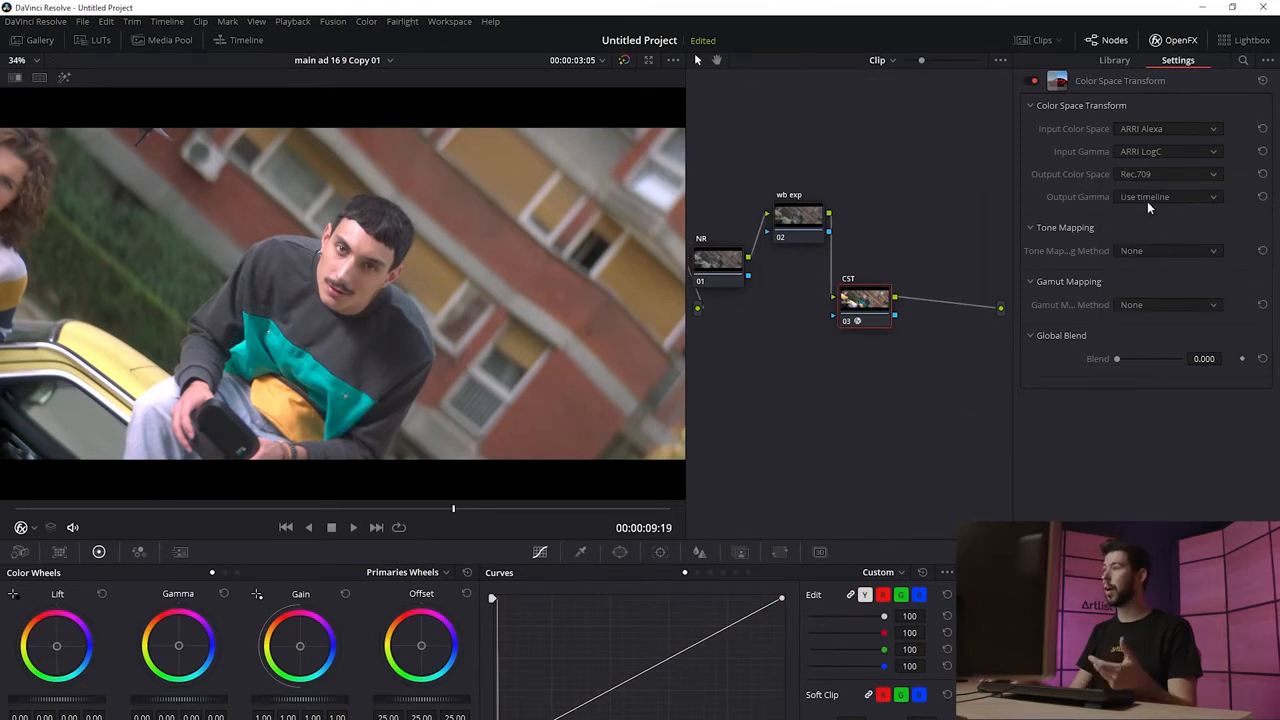
{"action": "left_click", "coordinate": [1150, 200]}
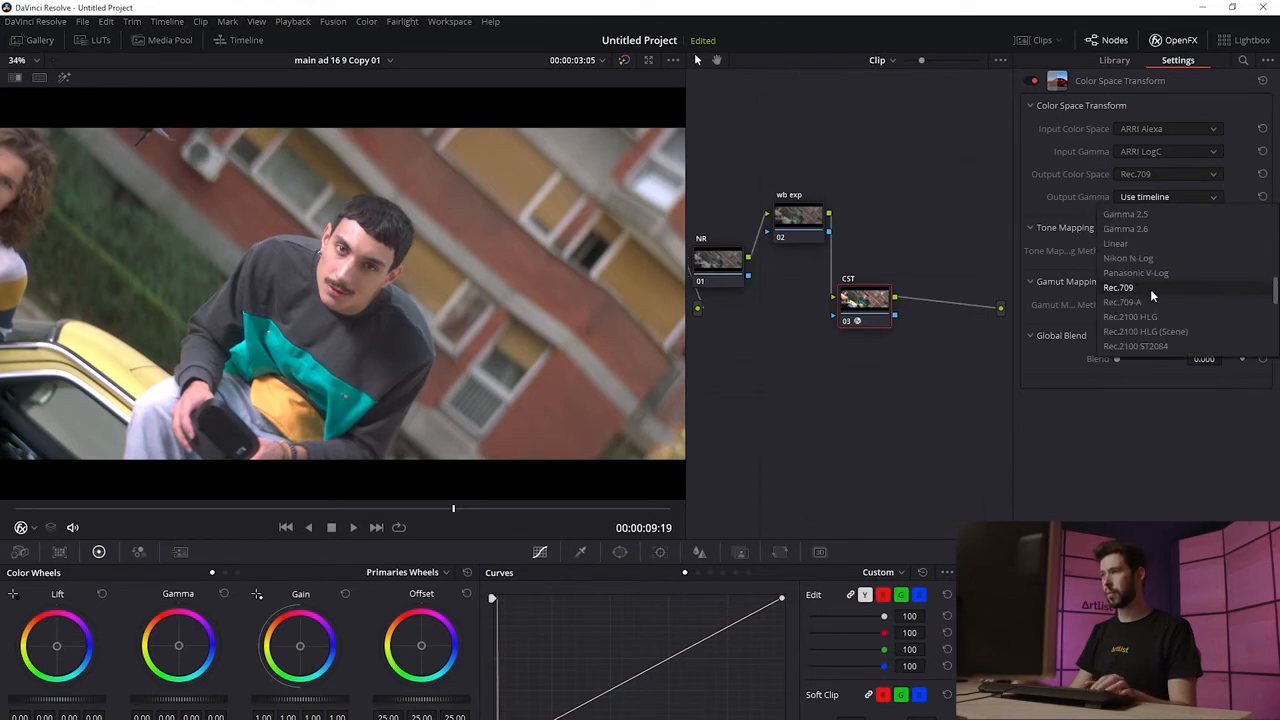
{"action": "left_click", "coordinate": [1151, 285]}
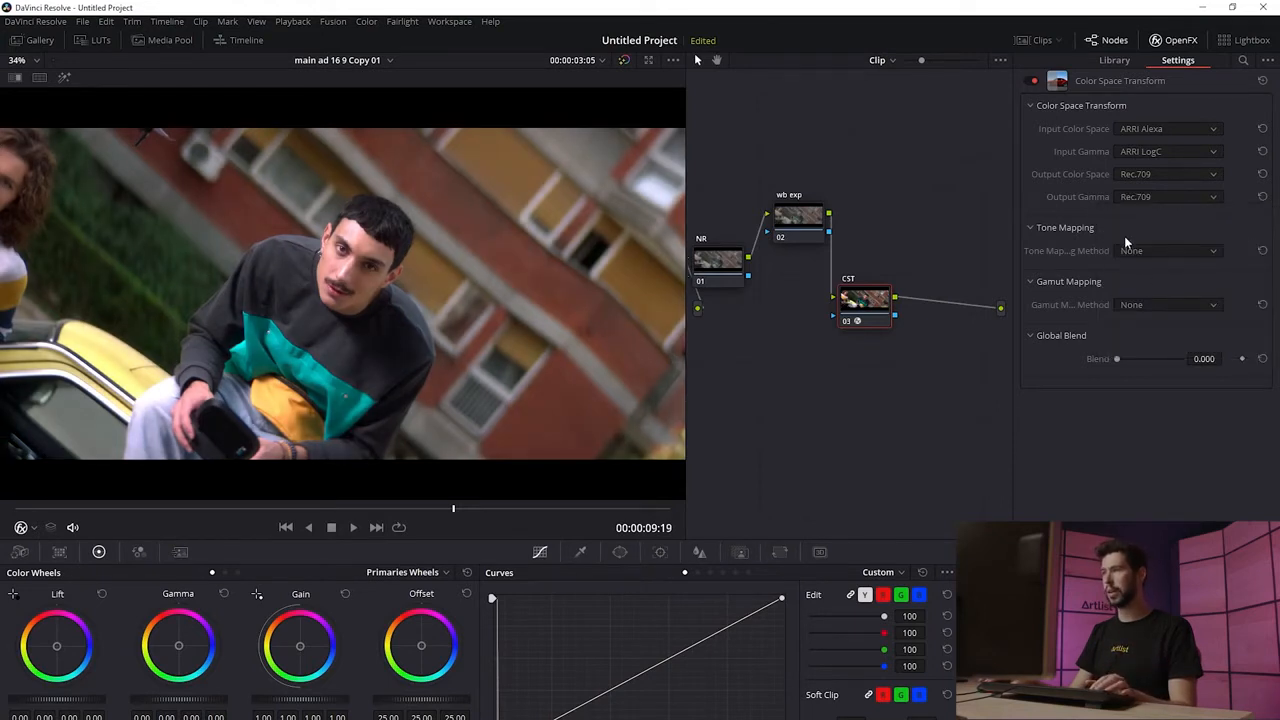
{"action": "left_click", "coordinate": [1153, 252]}
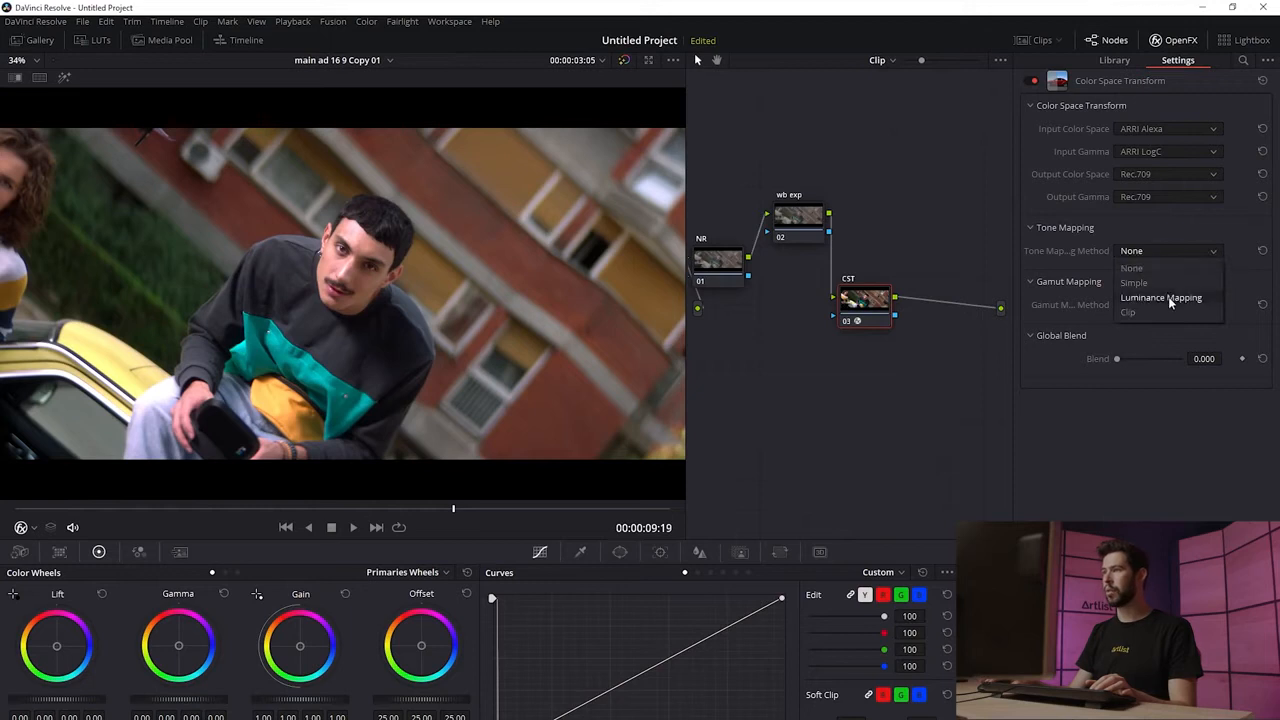
{"action": "left_click", "coordinate": [1168, 296]}
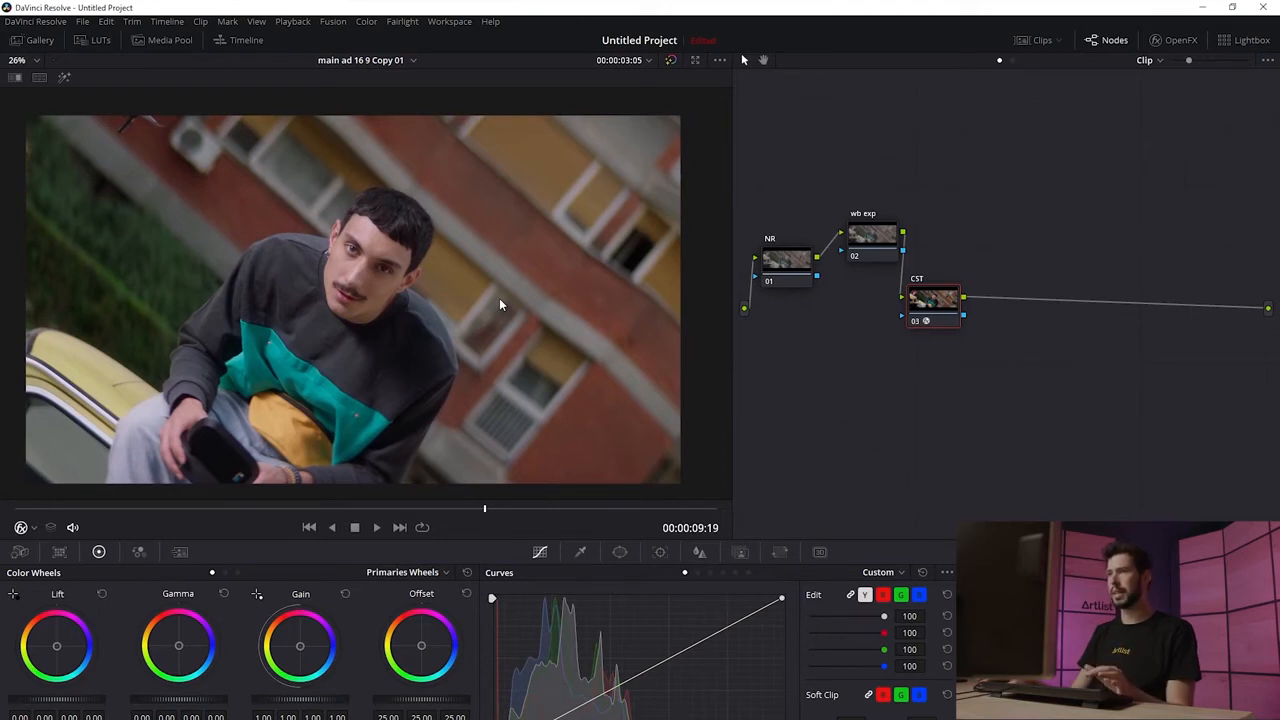
Try a cooler white balance on the wb exp node ahead of the CST node, and disable the node.
{"action": "left_click", "coordinate": [864, 244]}
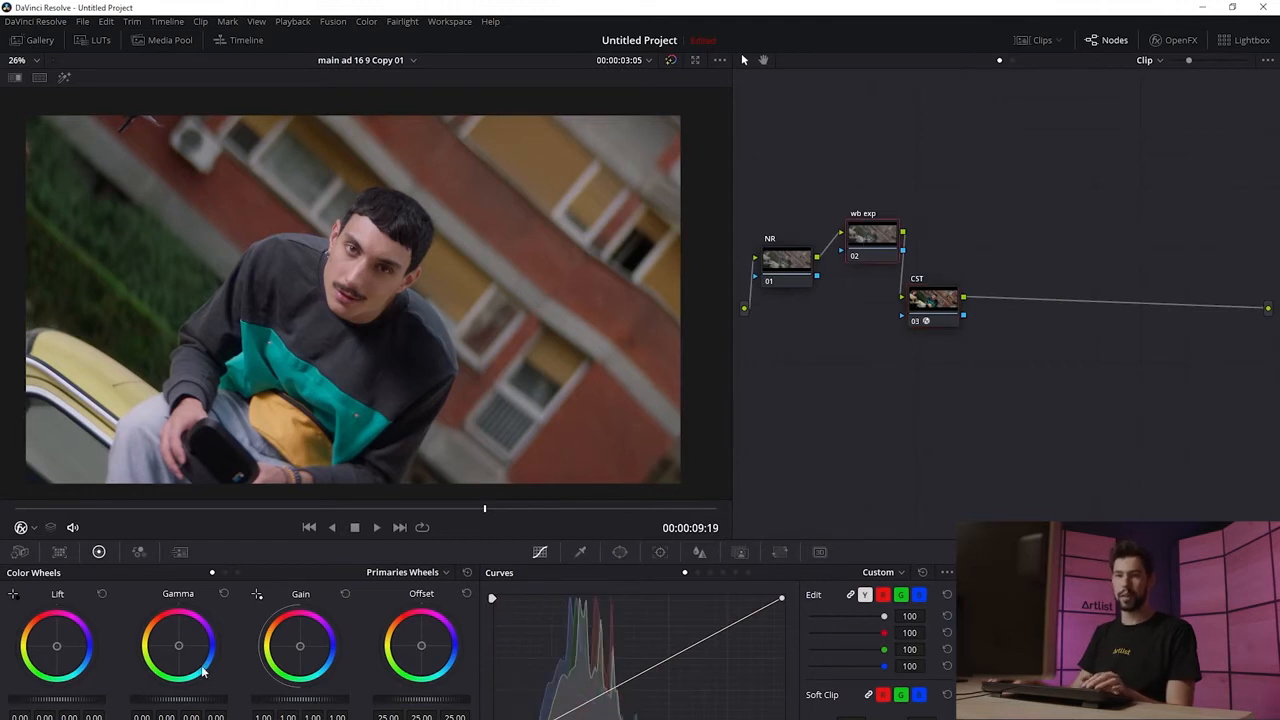
{"action": "left_click", "coordinate": [75, 711]}
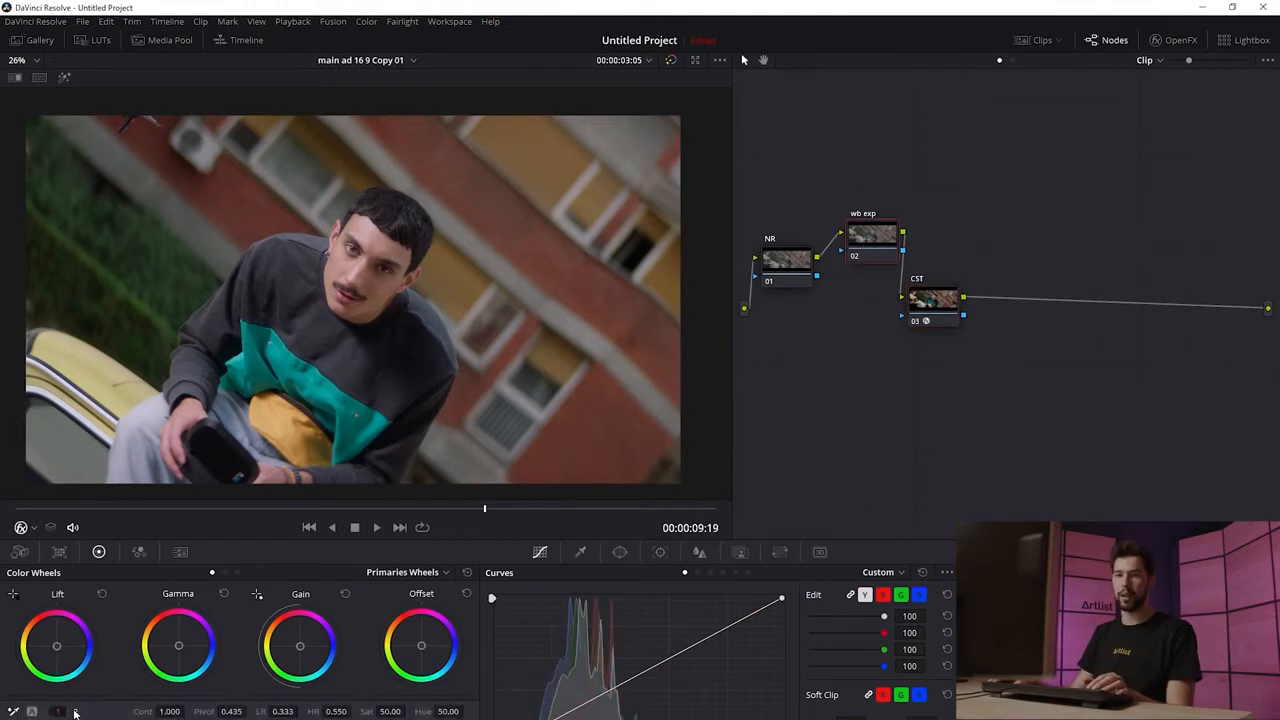
{"action": "left_click", "coordinate": [75, 711]}
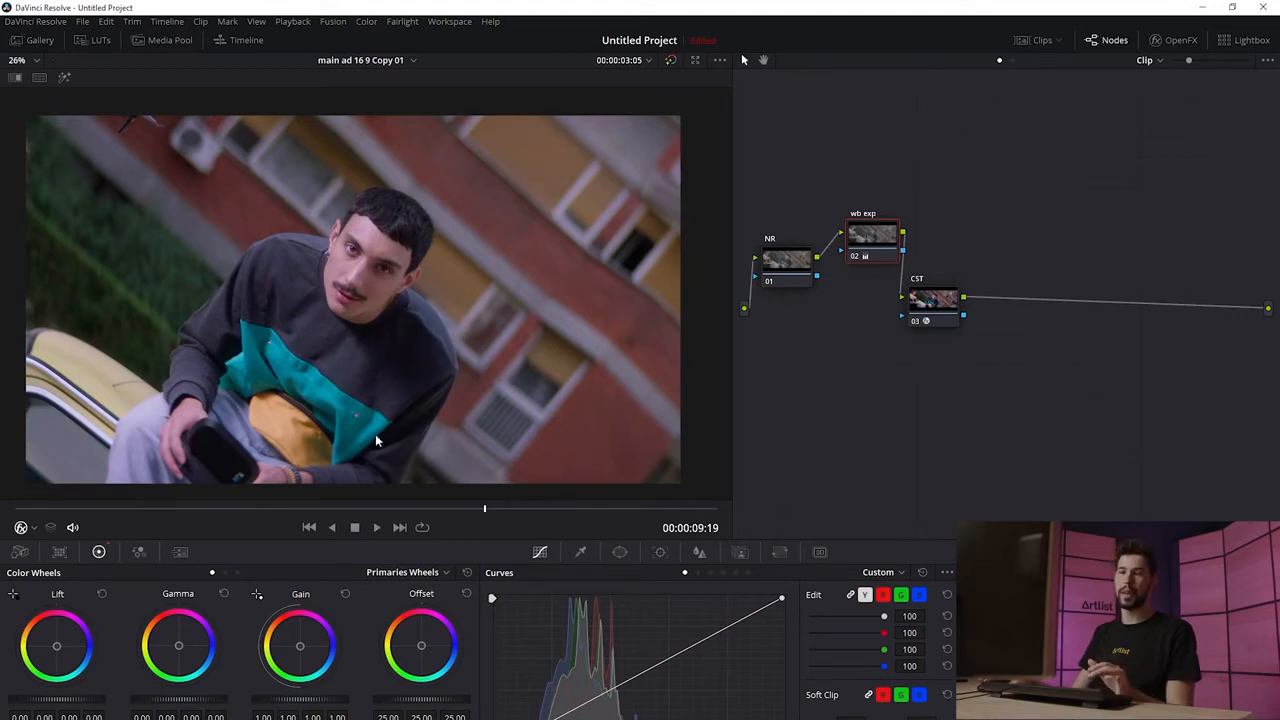
{"action": "left_click", "coordinate": [75, 711]}
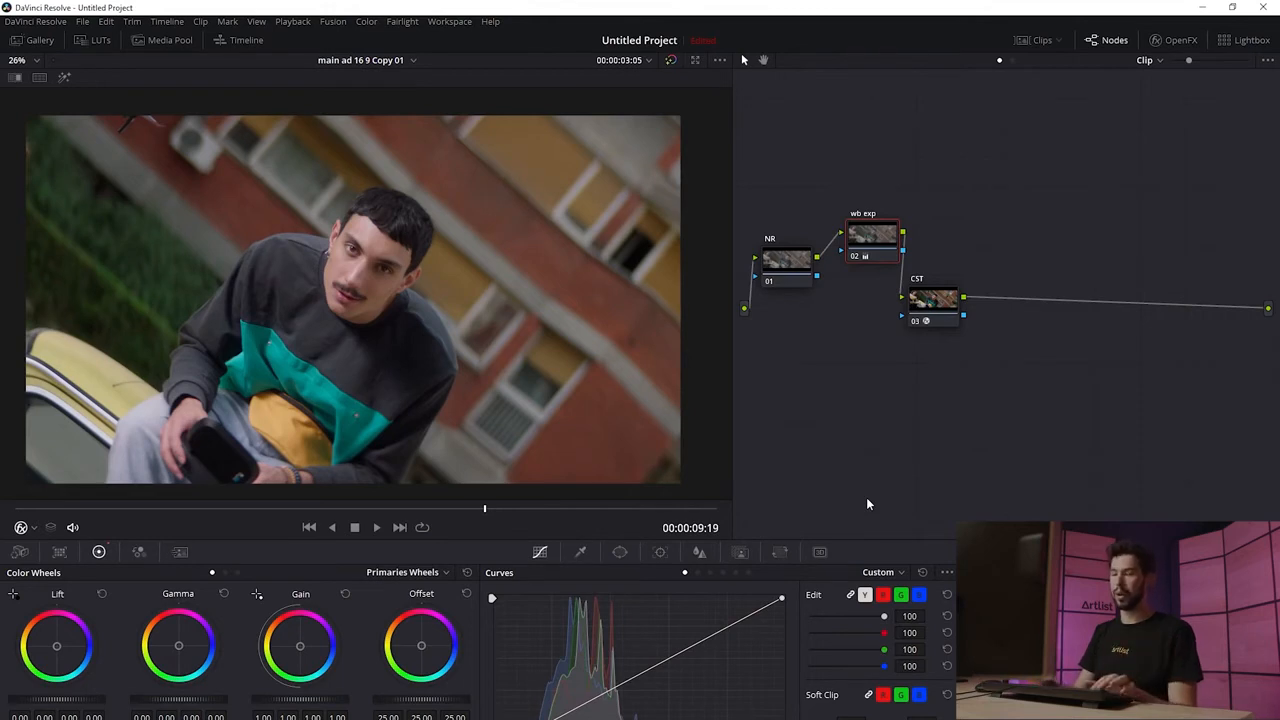
{"action": "key", "text": "ctrl+d"}
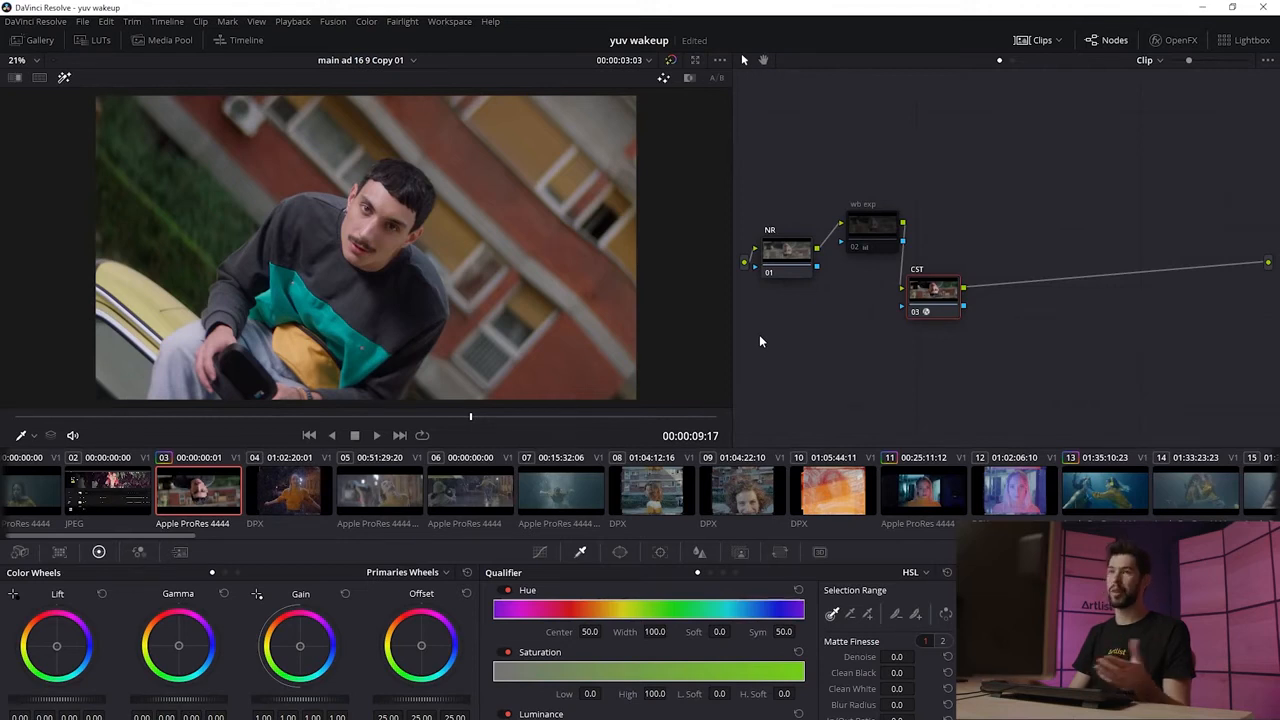
Copy the grade from clip 03 onto clip 18, the close-up of the man in the yellow car.
{"action": "scroll", "coordinate": [566, 494], "scroll_direction": "down", "scroll_amount": 5}
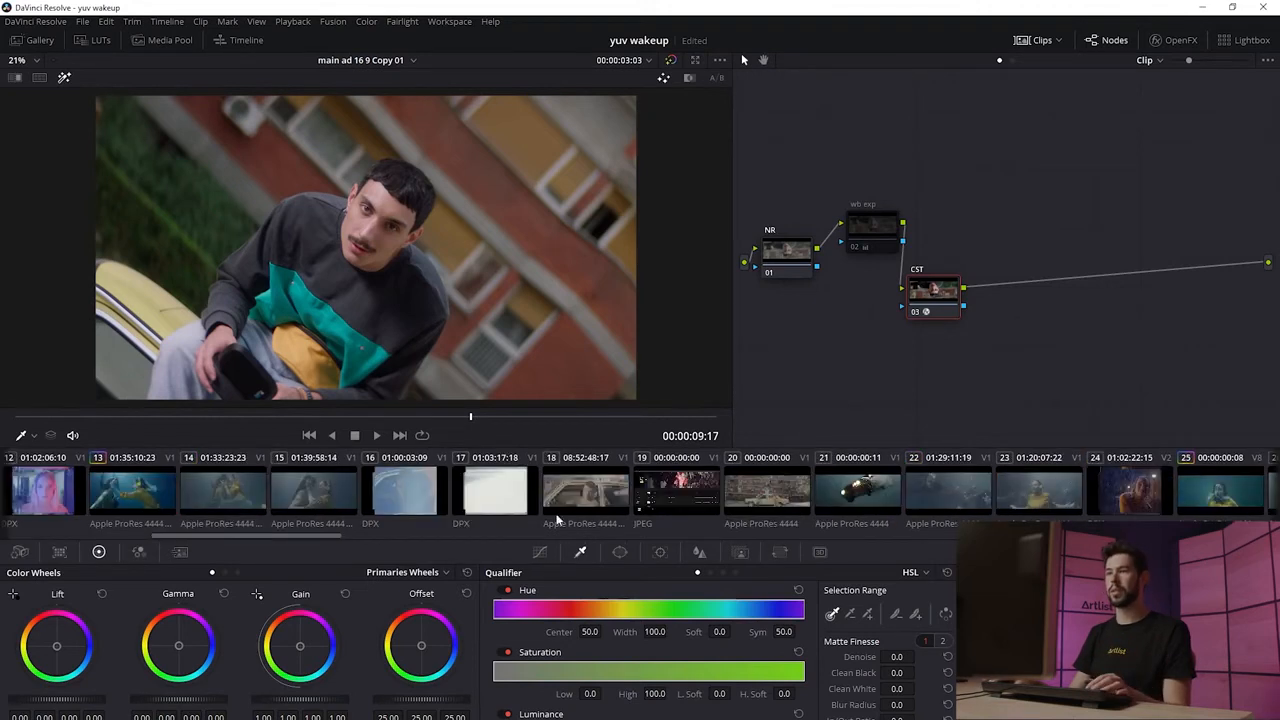
{"action": "left_click", "coordinate": [566, 494]}
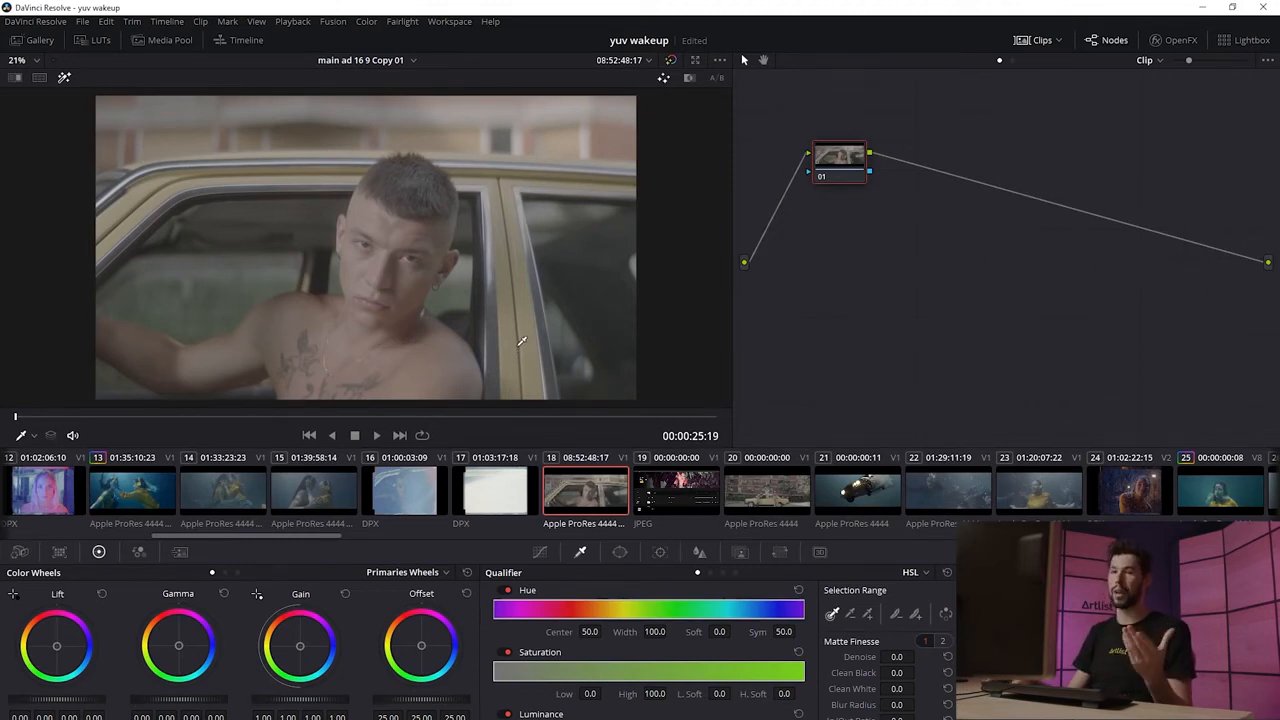
{"action": "left_click_drag", "start_coordinate": [328, 535], "coordinate": [172, 552]}
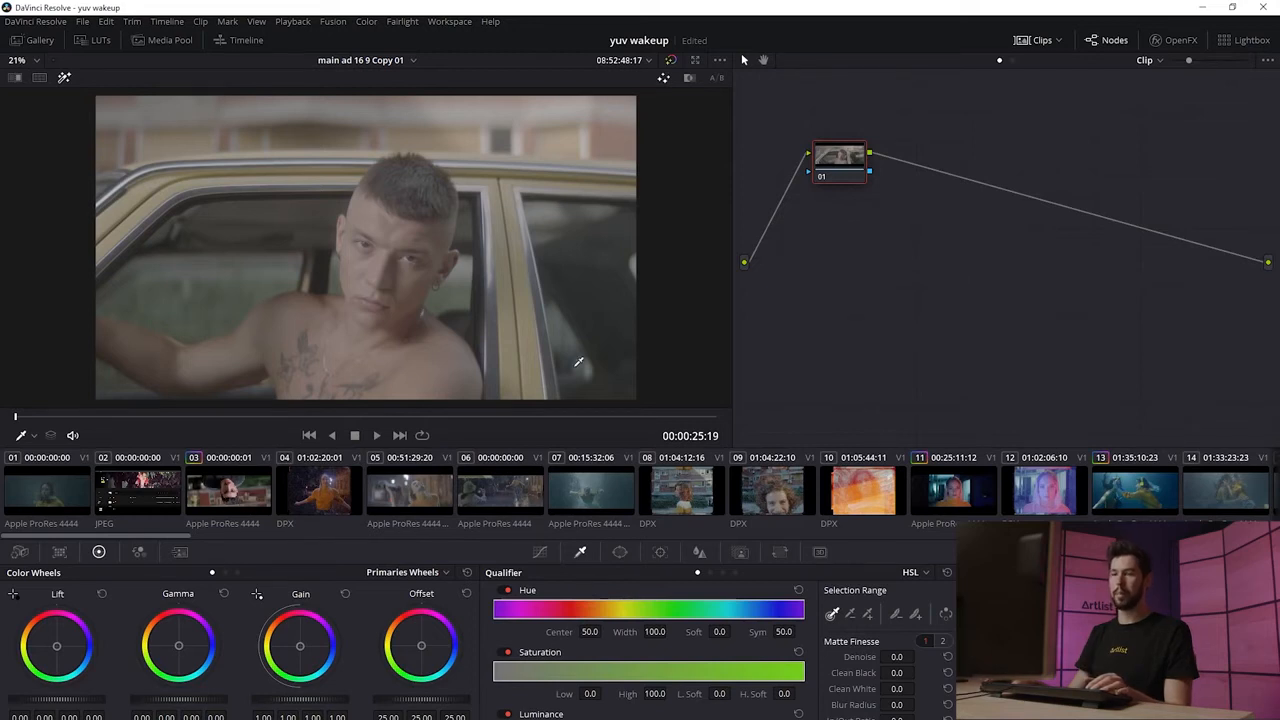
{"action": "left_click", "coordinate": [225, 502]}
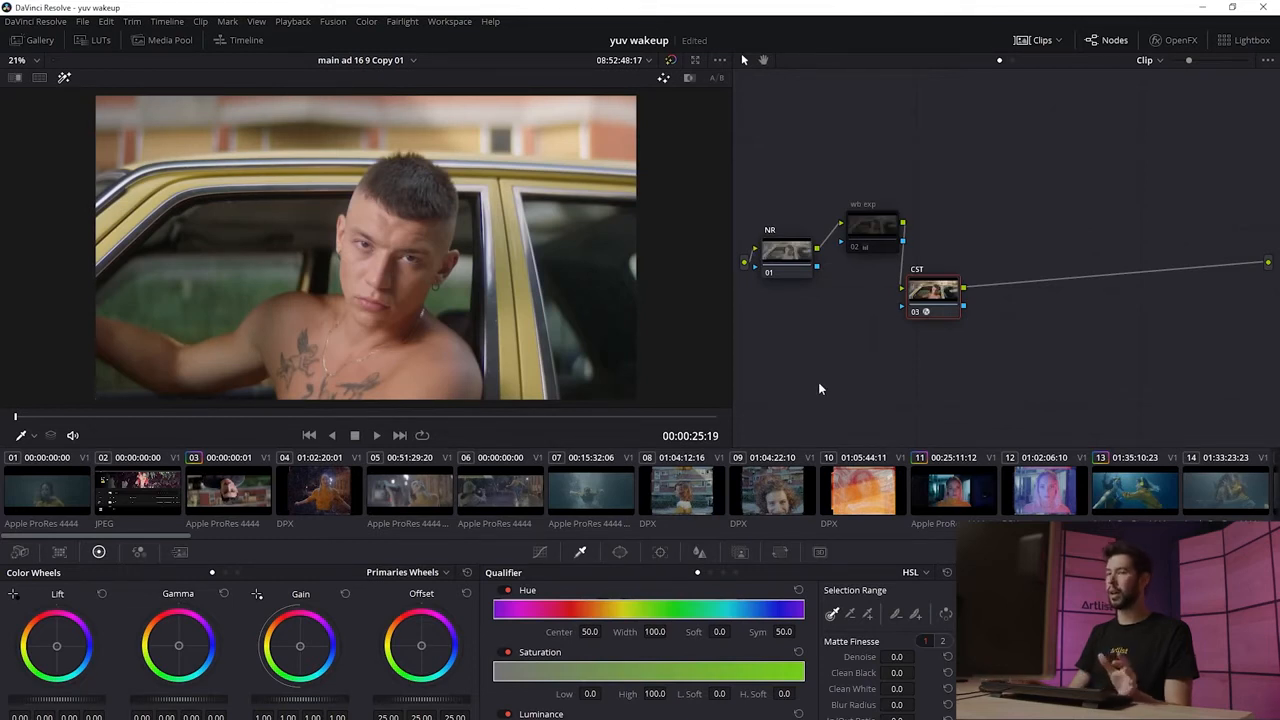
{"action": "left_click_drag", "start_coordinate": [183, 535], "coordinate": [350, 535]}
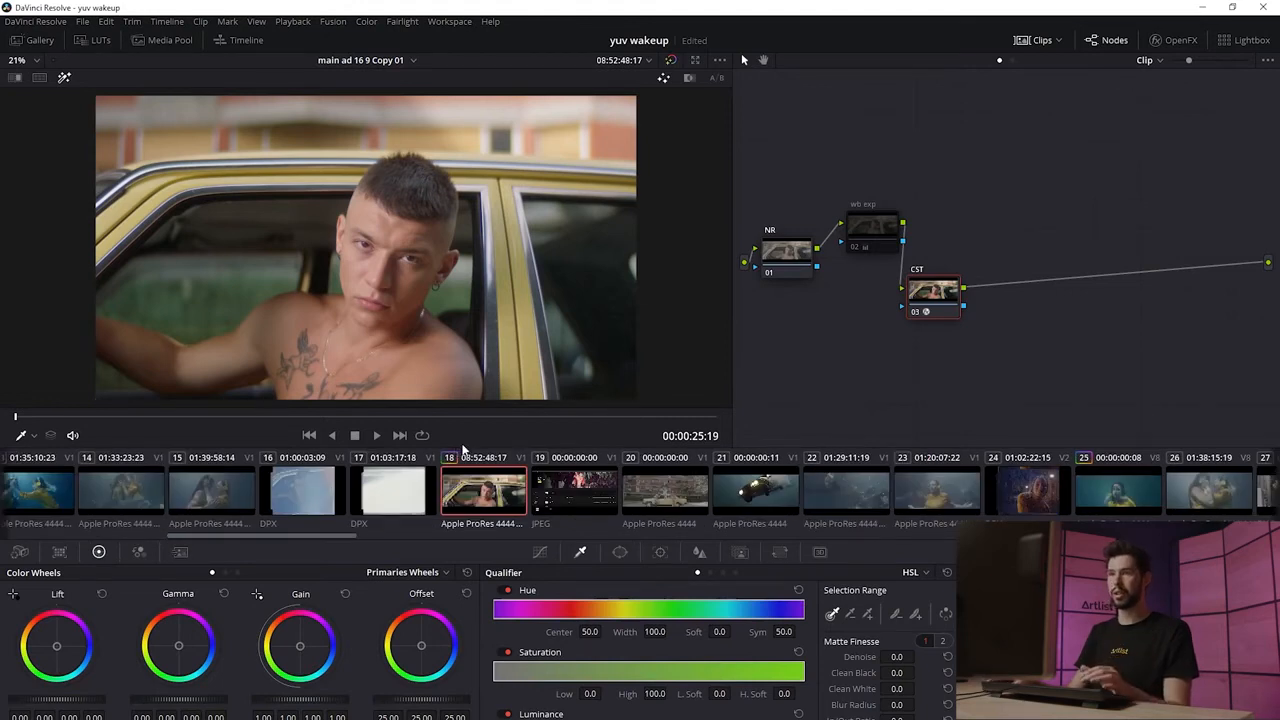
Hide the clip thumbnails and add a serial node labelled "Primaries" after the CST node, placed slightly above it.
{"action": "key", "text": "ctrl+shift+c"}
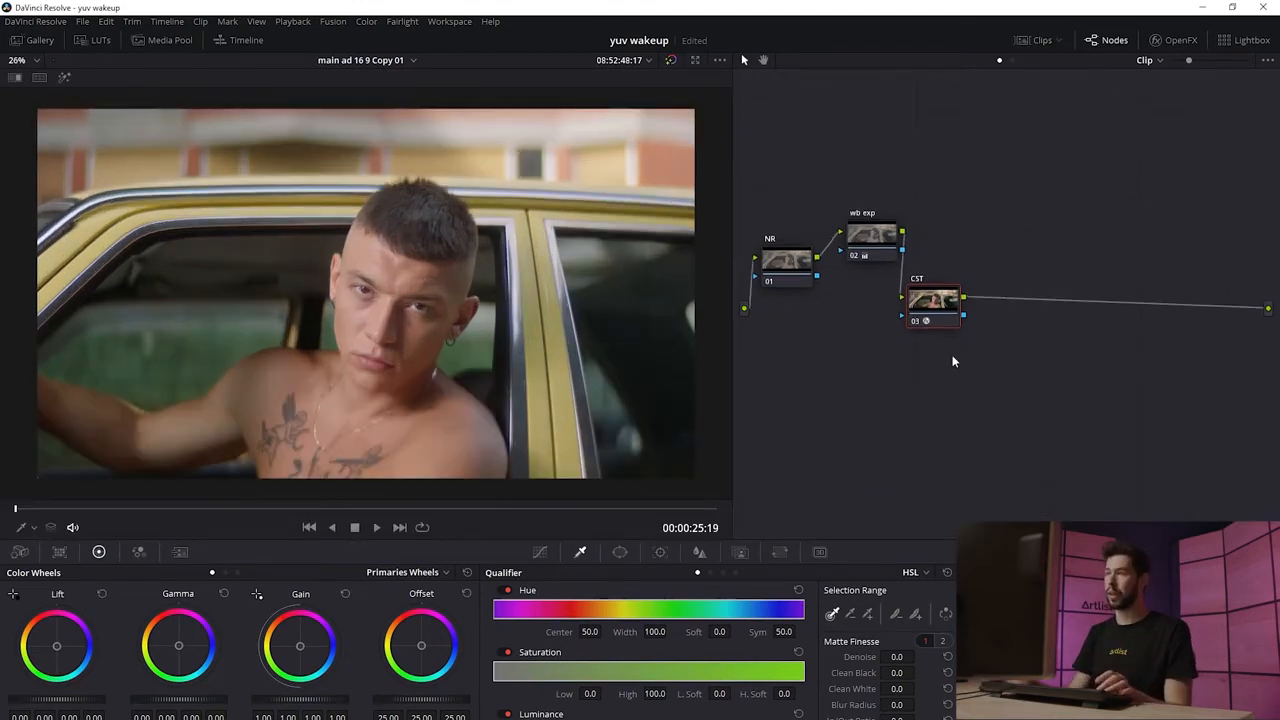
{"action": "key", "text": "alt+s"}
{"action": "left_click_drag", "start_coordinate": [1022, 310], "coordinate": [1020, 257]}
{"action": "type", "text": "Frimaries"}
{"action": "key", "text": "Return"}
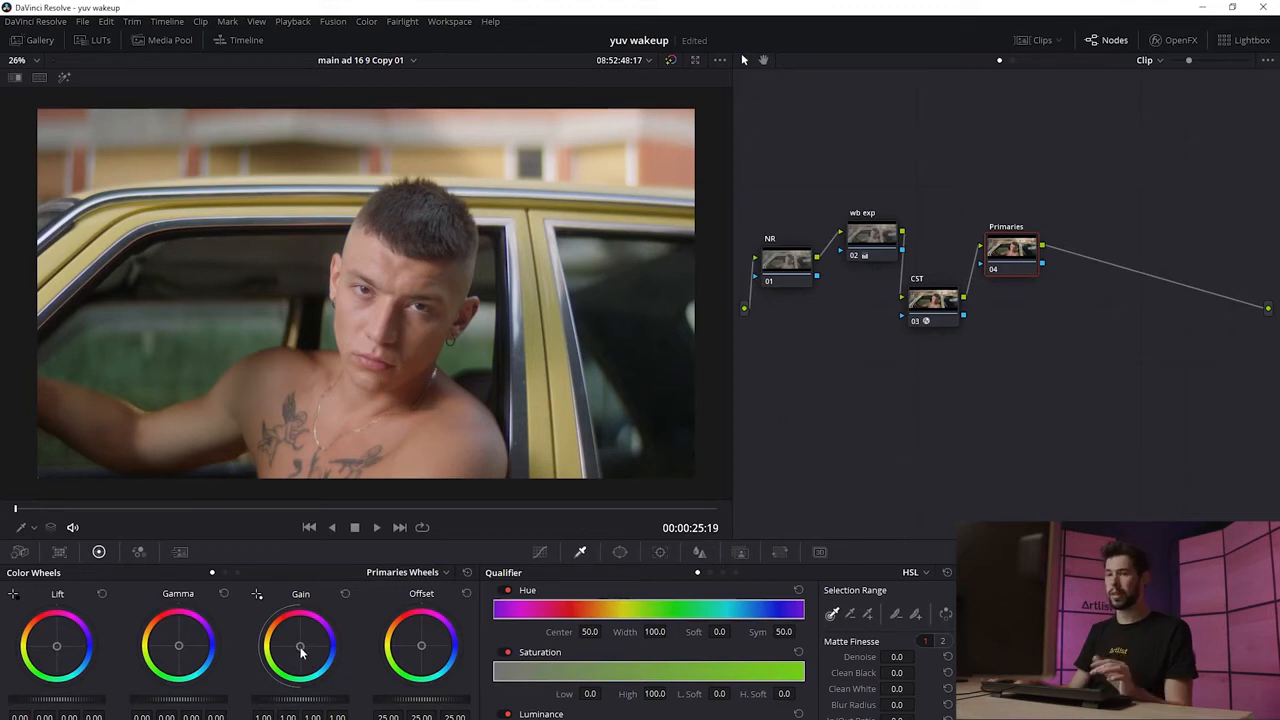
On the Primaries node, warm the gain to 1.03 red and 0.90 blue, nudge the lift toward blue, and compare with the node off and on.
{"action": "left_click_drag", "start_coordinate": [301, 651], "coordinate": [298, 646]}
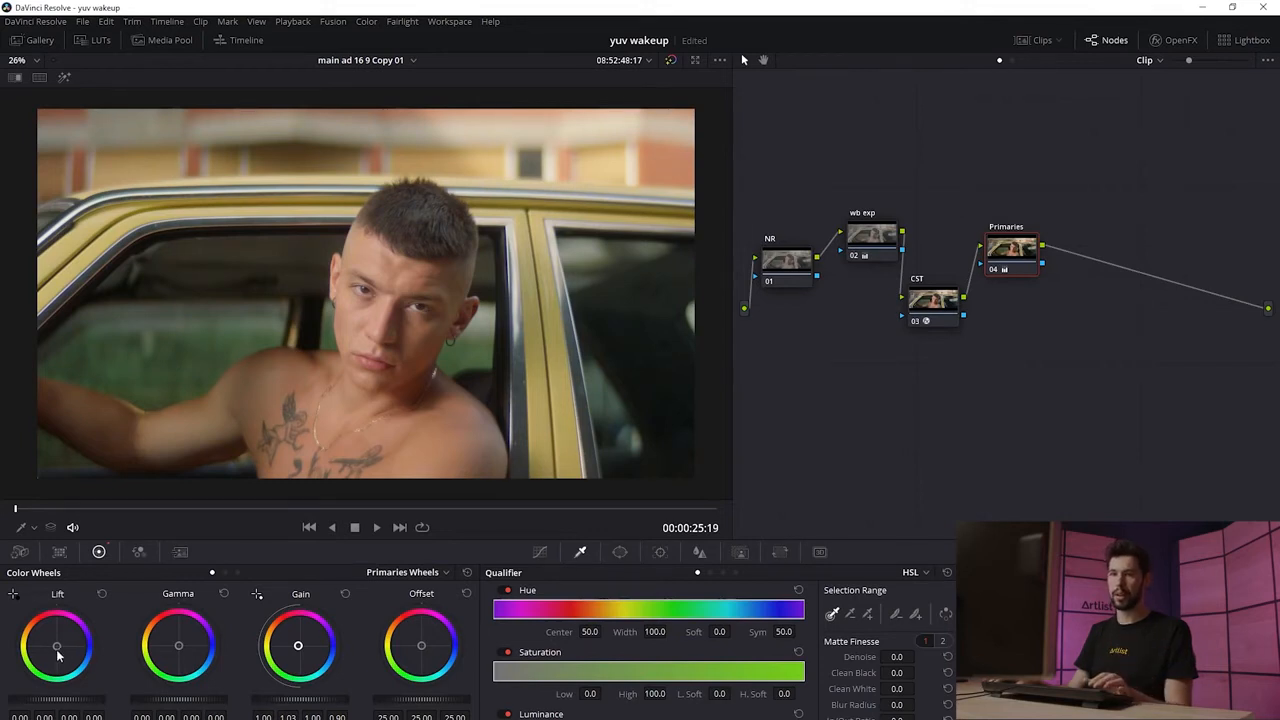
{"action": "left_click_drag", "start_coordinate": [58, 651], "coordinate": [57, 646]}
{"action": "key", "text": "ctrl+d"}
{"action": "key", "text": "ctrl+d"}
{"action": "key", "text": "ctrl+d"}
{"action": "key", "text": "ctrl+d"}
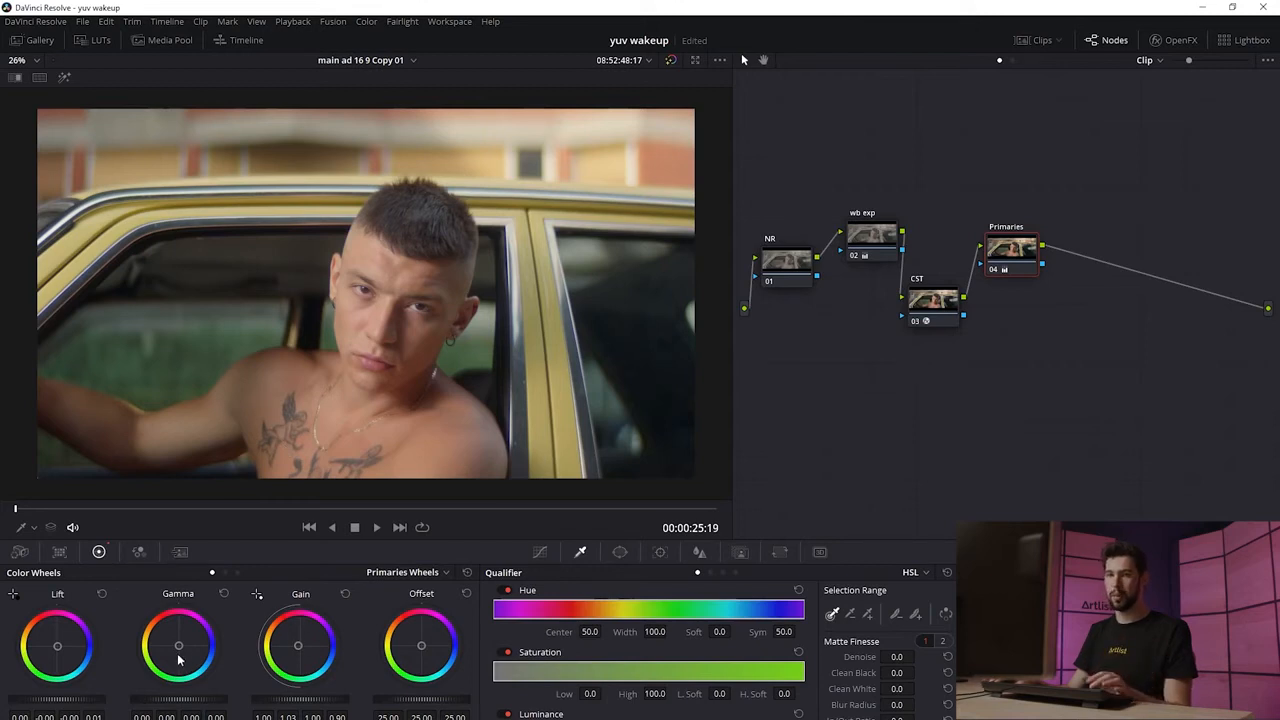
{"action": "left_click_drag", "start_coordinate": [178, 645], "coordinate": [178, 645]}
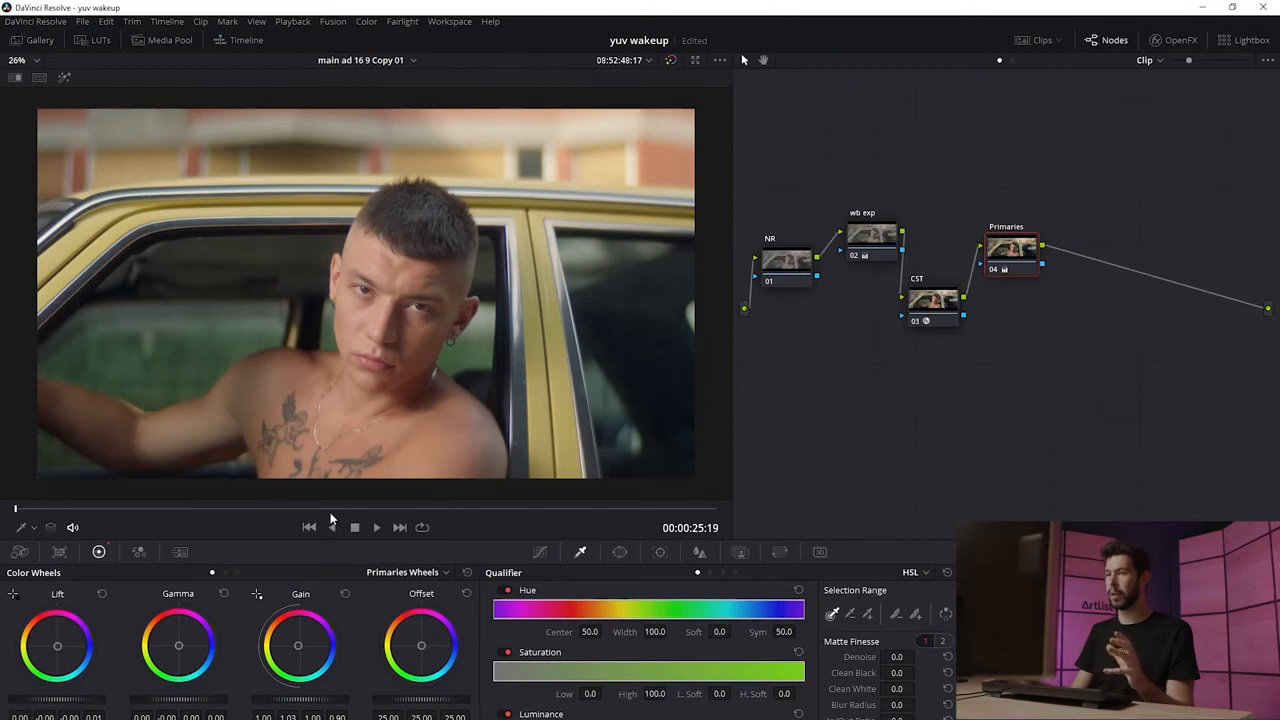
Add a serial node after the Primaries node and slightly shift the yellow hue on its Hue Vs Hue curve.
{"action": "key", "text": "alt+s"}
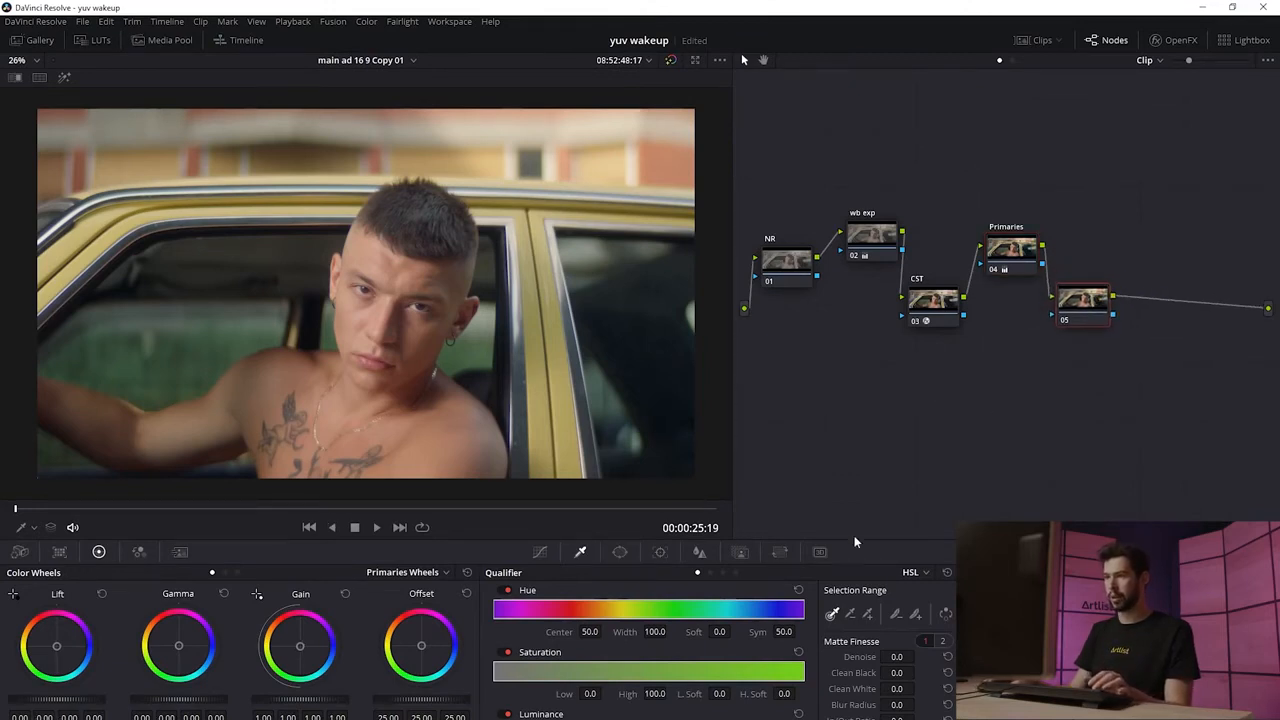
{"action": "left_click", "coordinate": [540, 556]}
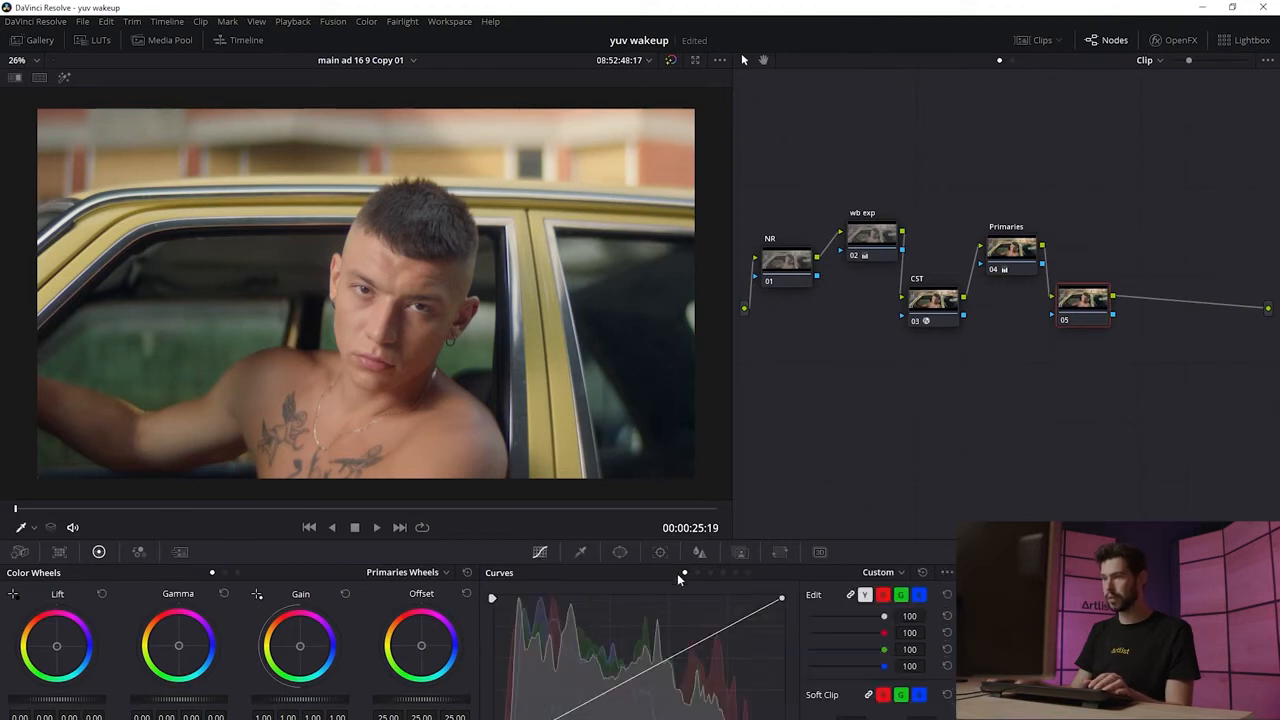
{"action": "left_click", "coordinate": [898, 572]}
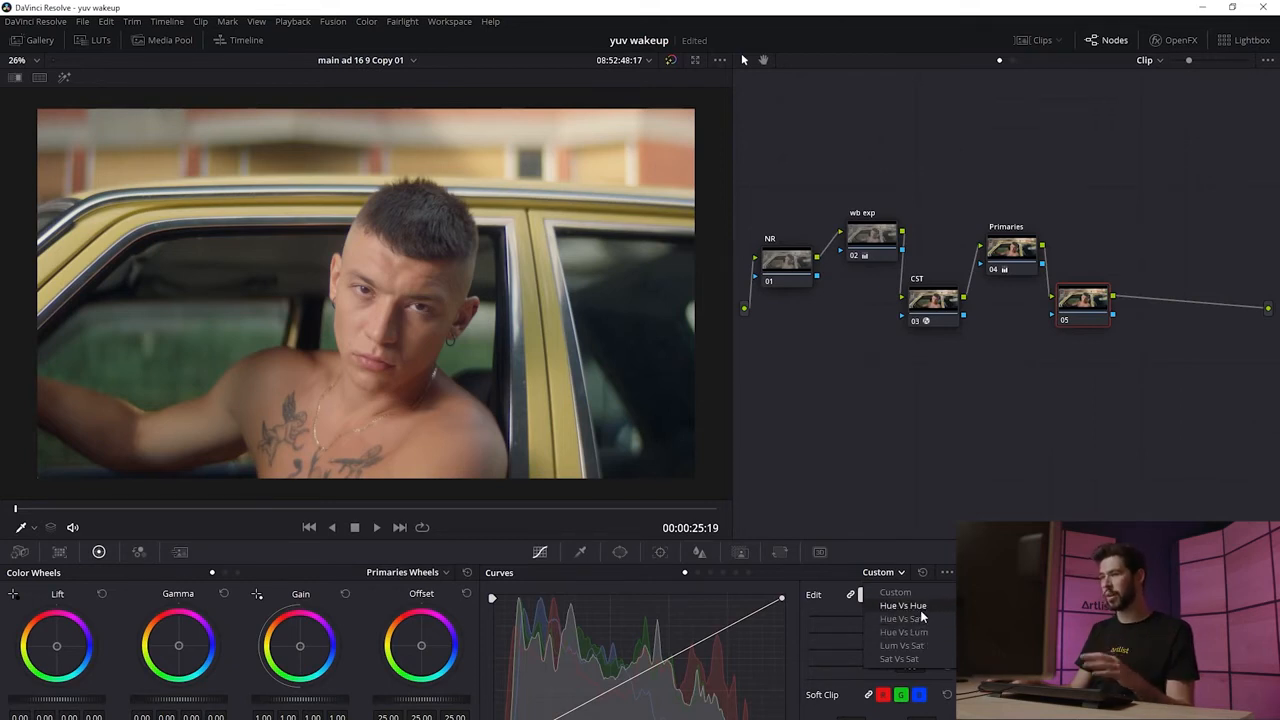
{"action": "left_click", "coordinate": [904, 606]}
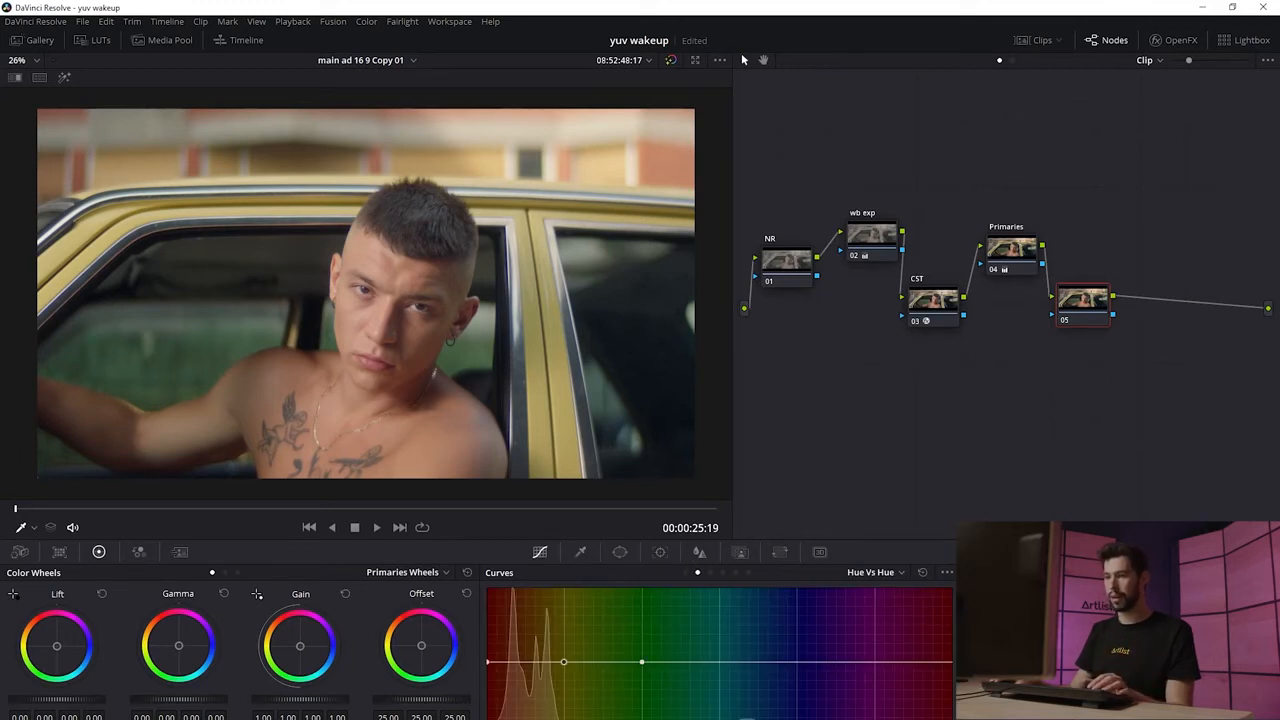
{"action": "mouse_move", "coordinate": [564, 663]}
{"action": "left_mouse_down"}
{"action": "mouse_move", "coordinate": [564, 675]}
{"action": "mouse_move", "coordinate": [558, 662]}
{"action": "left_mouse_up"}
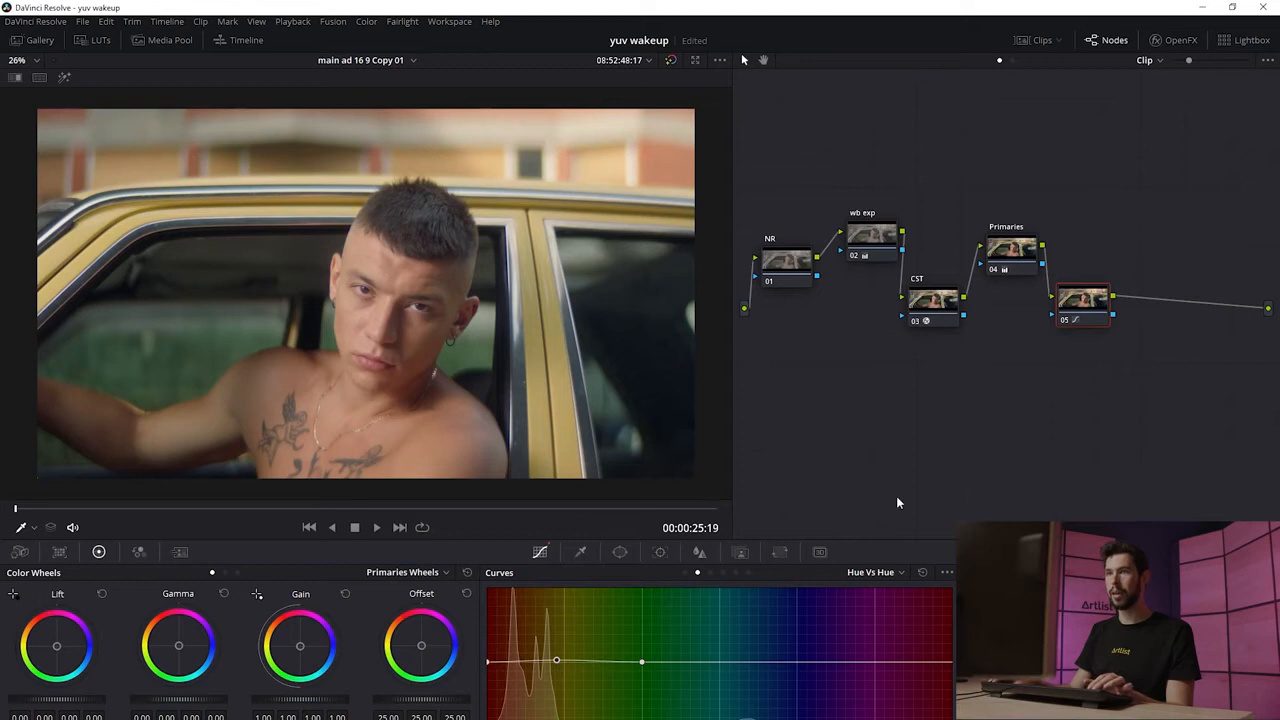
Raise the yellow saturation on node 05's Hue Vs Sat curve after trying stronger and weaker amounts, and compare the node off and on.
{"action": "left_click", "coordinate": [870, 573]}
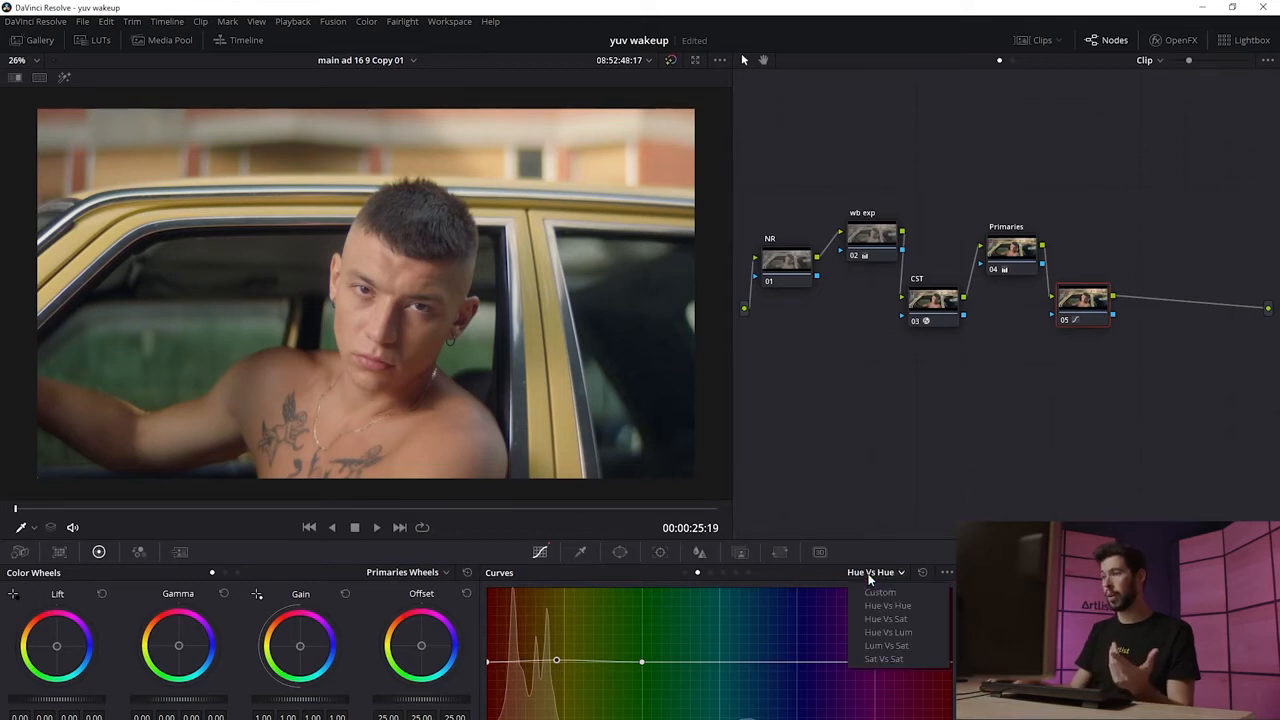
{"action": "left_click", "coordinate": [914, 618]}
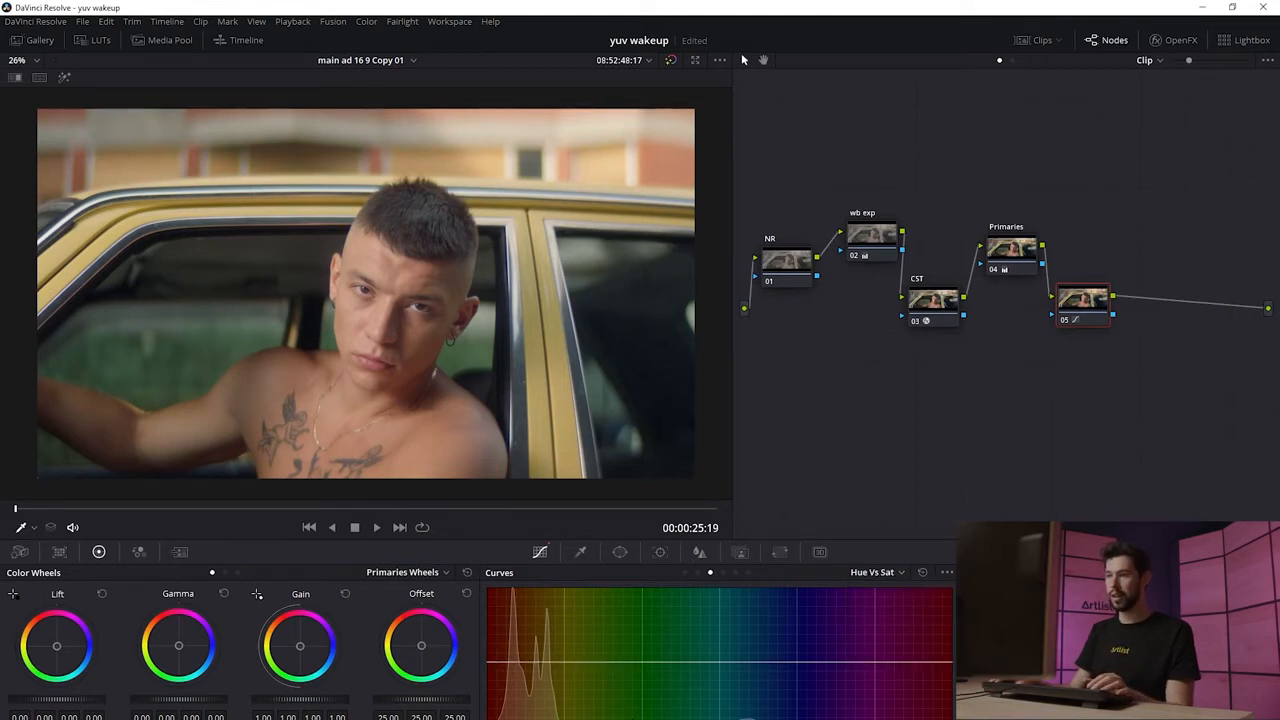
{"action": "left_click", "coordinate": [564, 662]}
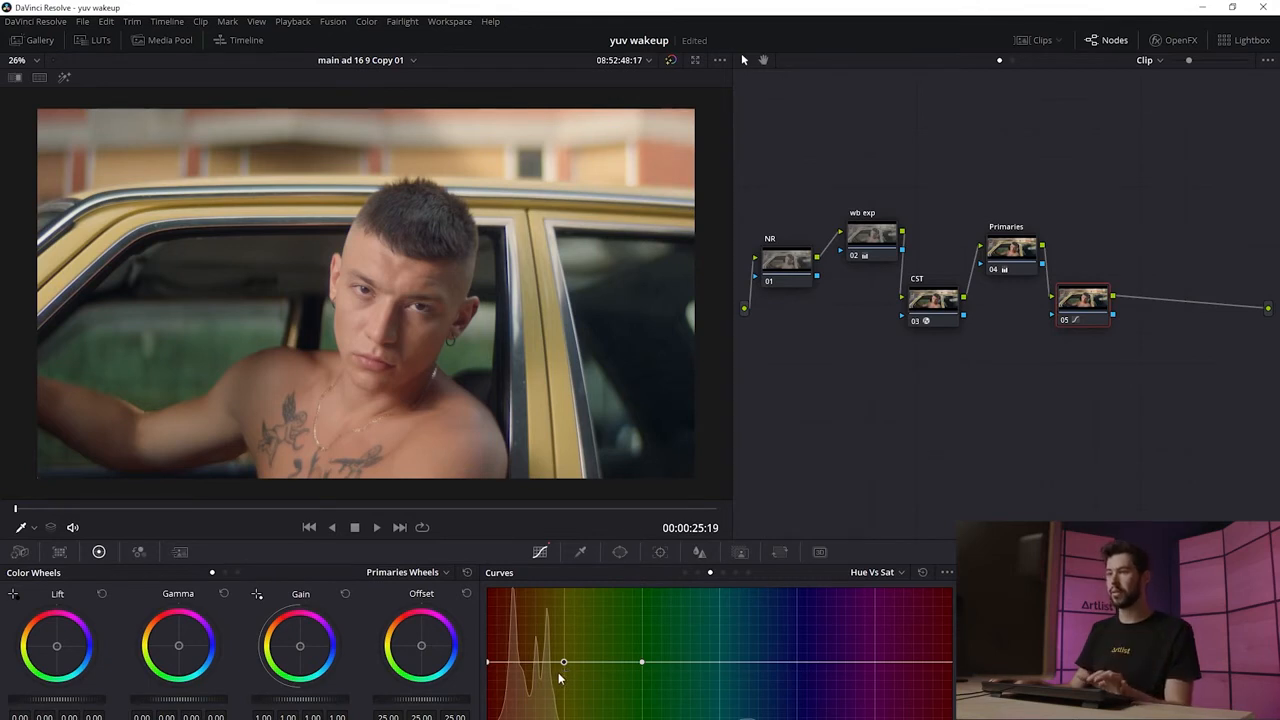
{"action": "left_click_drag", "start_coordinate": [564, 663], "coordinate": [566, 628]}
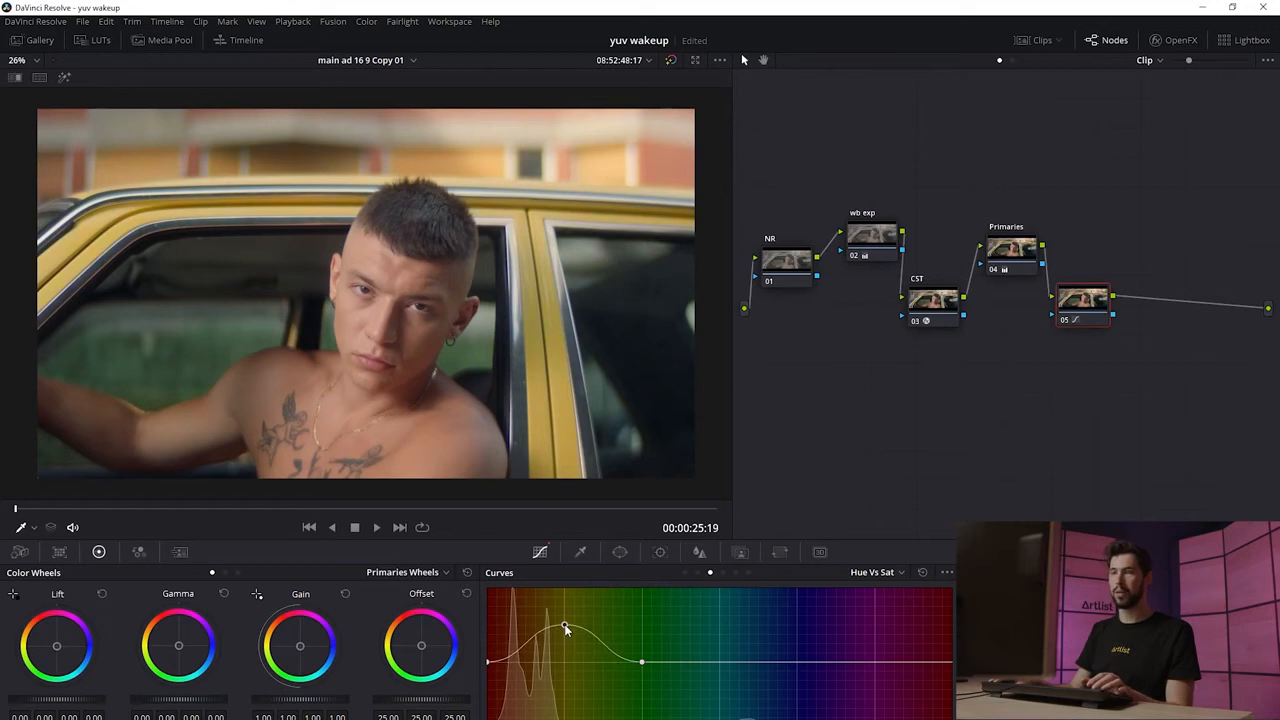
{"action": "left_click_drag", "start_coordinate": [565, 628], "coordinate": [567, 672]}
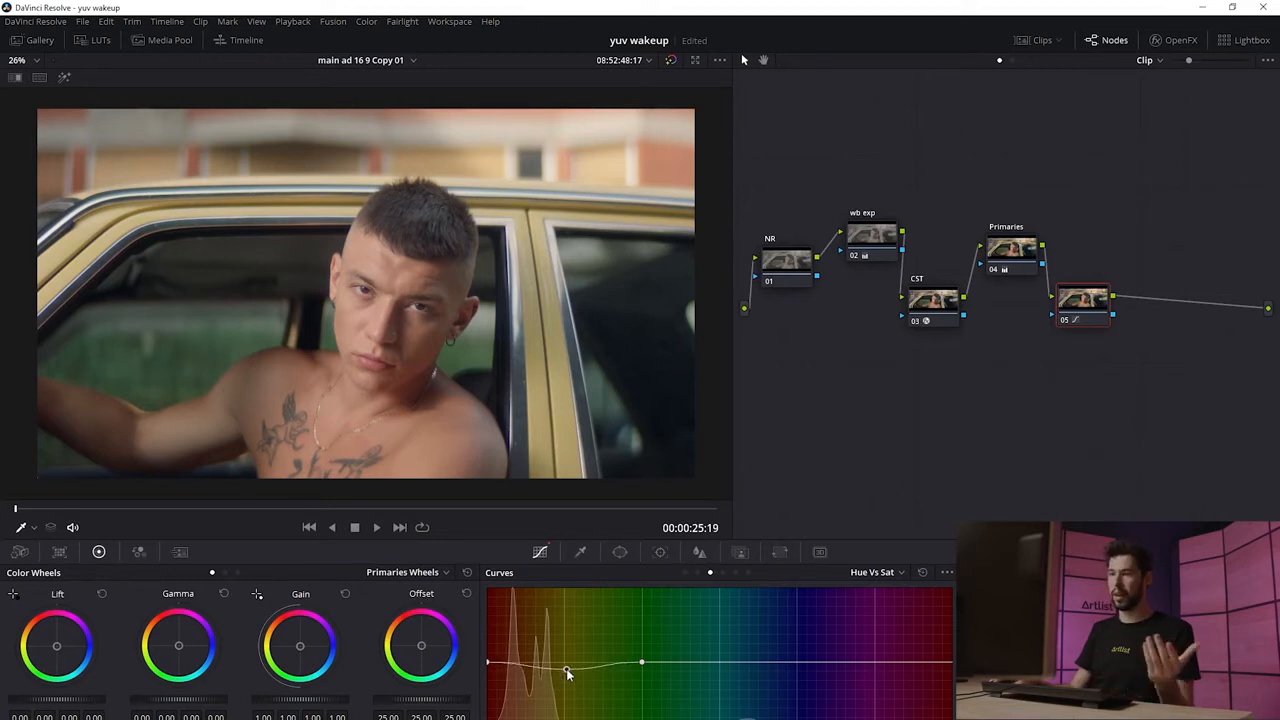
{"action": "left_click_drag", "start_coordinate": [567, 670], "coordinate": [561, 641]}
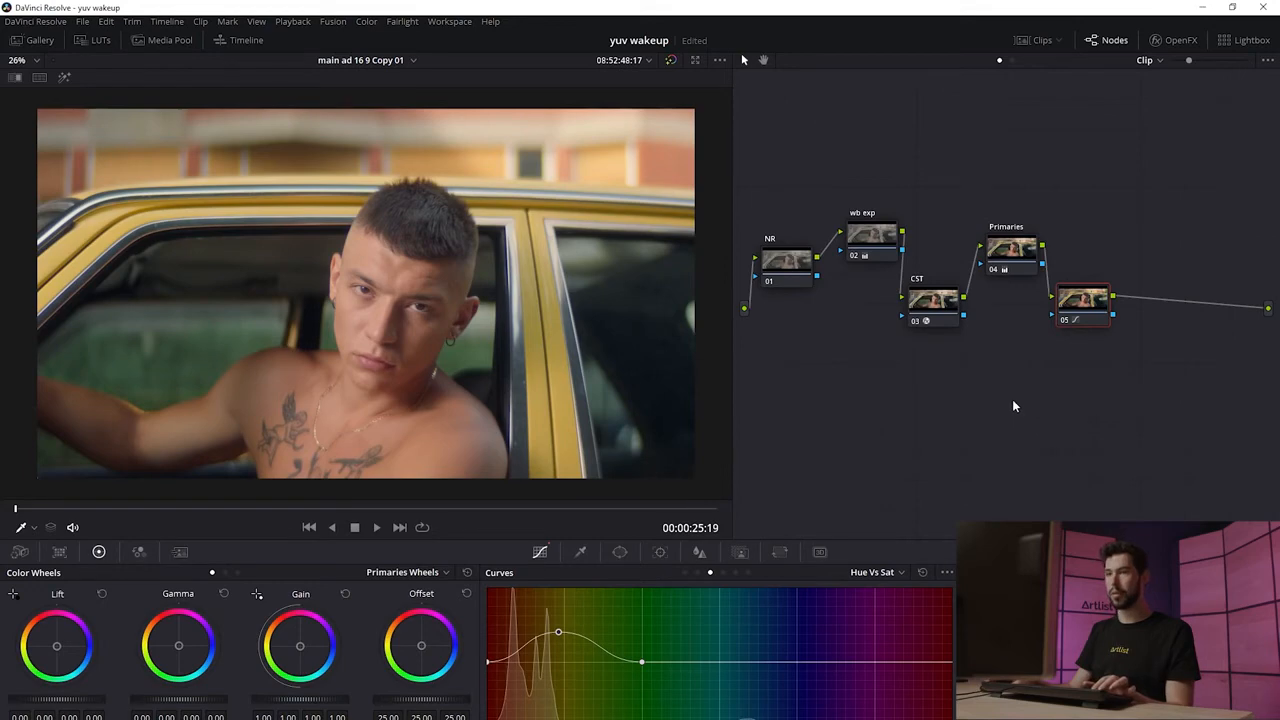
{"action": "key", "text": "ctrl+d"}
{"action": "key", "text": "ctrl+d"}
{"action": "key", "text": "ctrl+d"}
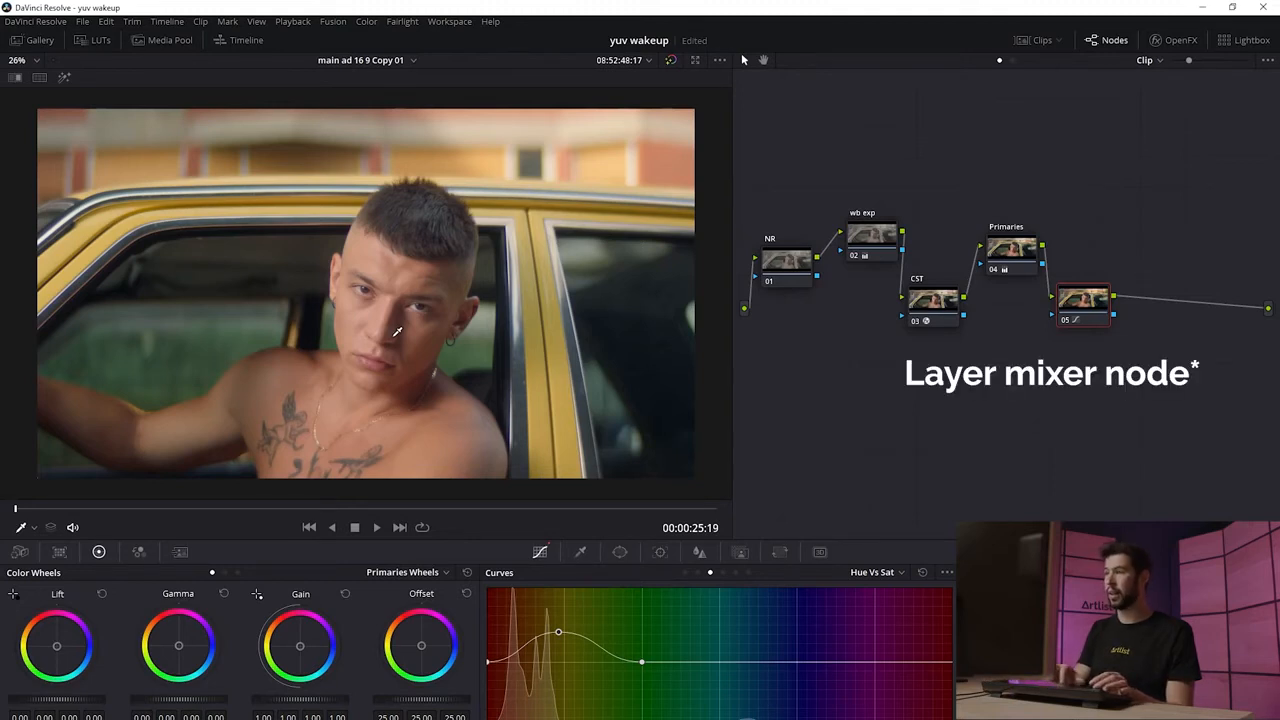
Add a layer node in parallel with node 05, move node 05 up to separate them, and activate the new node's HSL qualifier picker.
{"action": "key", "text": "alt+l"}
{"action": "left_click_drag", "start_coordinate": [1084, 299], "coordinate": [1078, 253]}
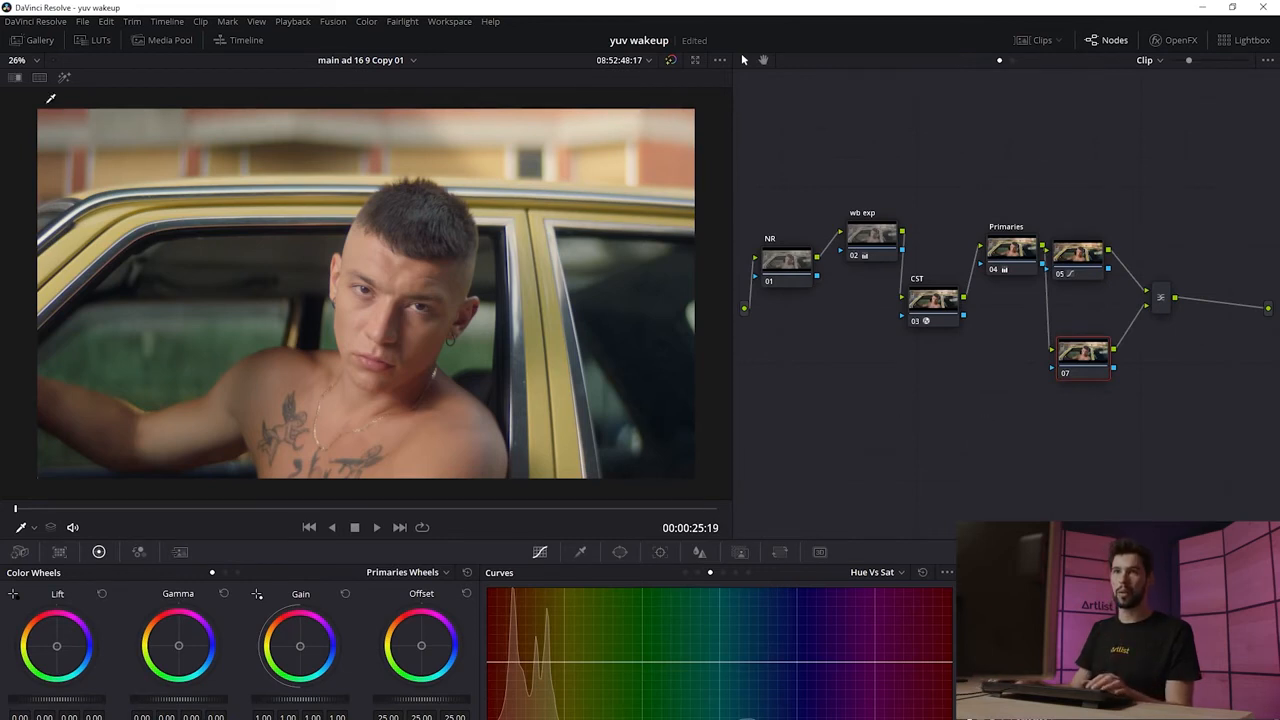
{"action": "left_click", "coordinate": [580, 553]}
{"action": "left_click", "coordinate": [30, 528]}
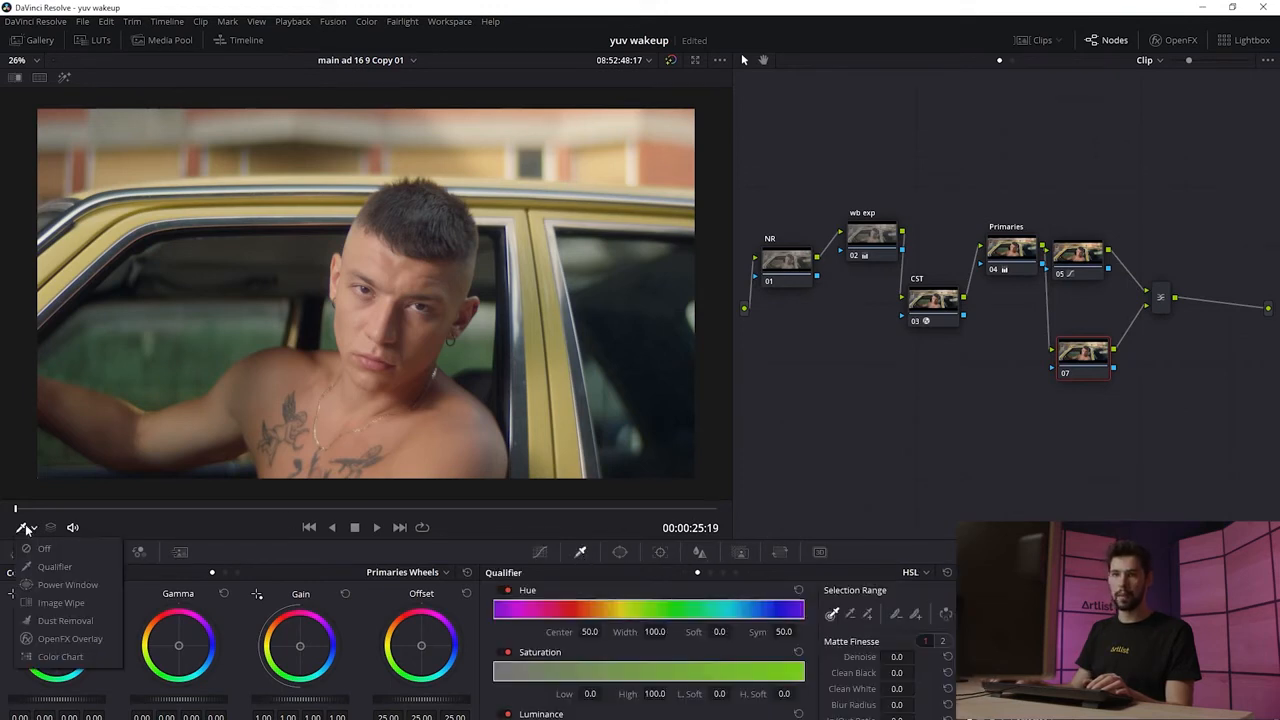
{"action": "left_click", "coordinate": [55, 567]}
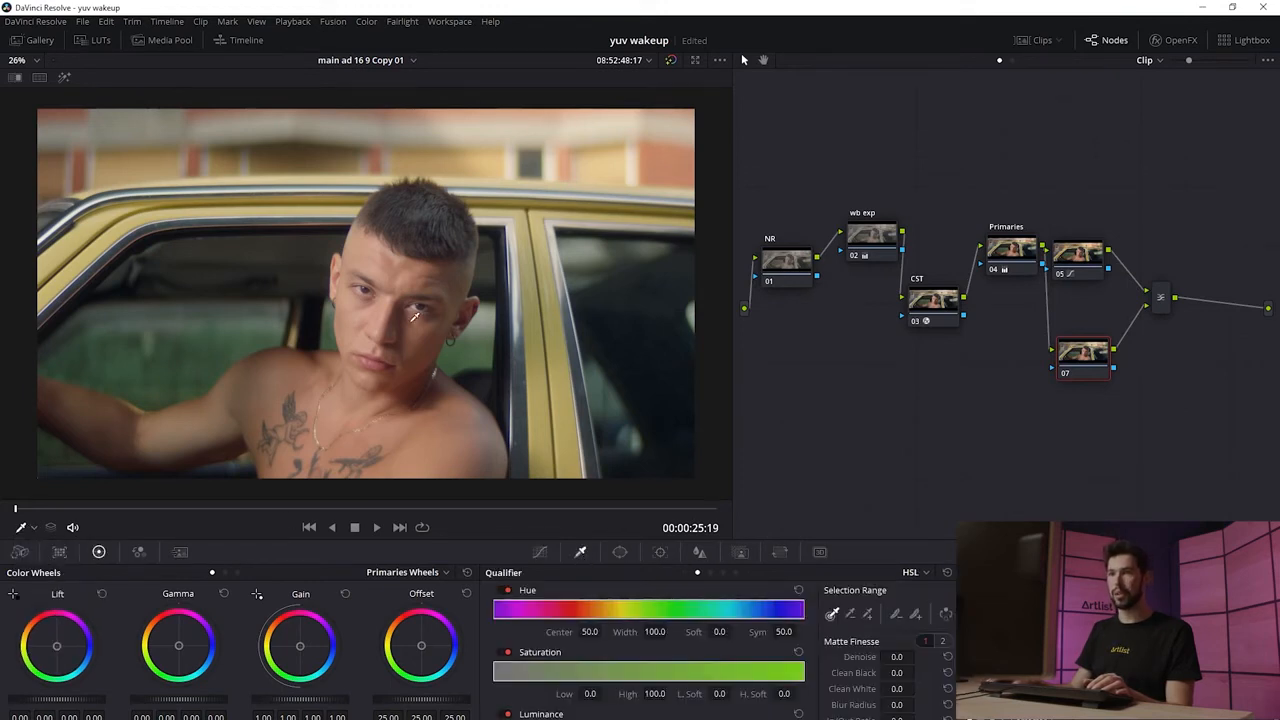
Sample the man's skin for the HSL qualifier on the layer node, with the selection highlight on to judge the key.
{"action": "mouse_move", "coordinate": [374, 251]}
{"action": "left_mouse_down"}
{"action": "mouse_move", "coordinate": [414, 277]}
{"action": "mouse_move", "coordinate": [438, 272]}
{"action": "mouse_move", "coordinate": [432, 294]}
{"action": "left_mouse_up"}
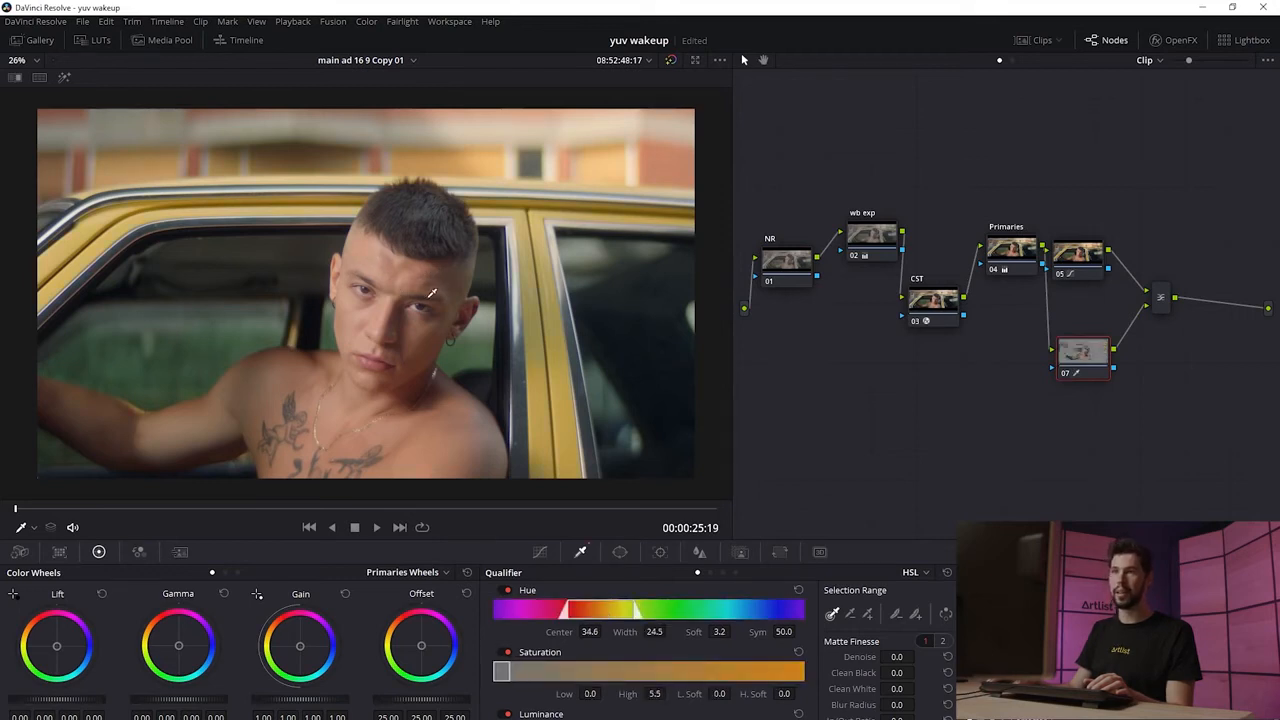
{"action": "left_click", "coordinate": [64, 78]}
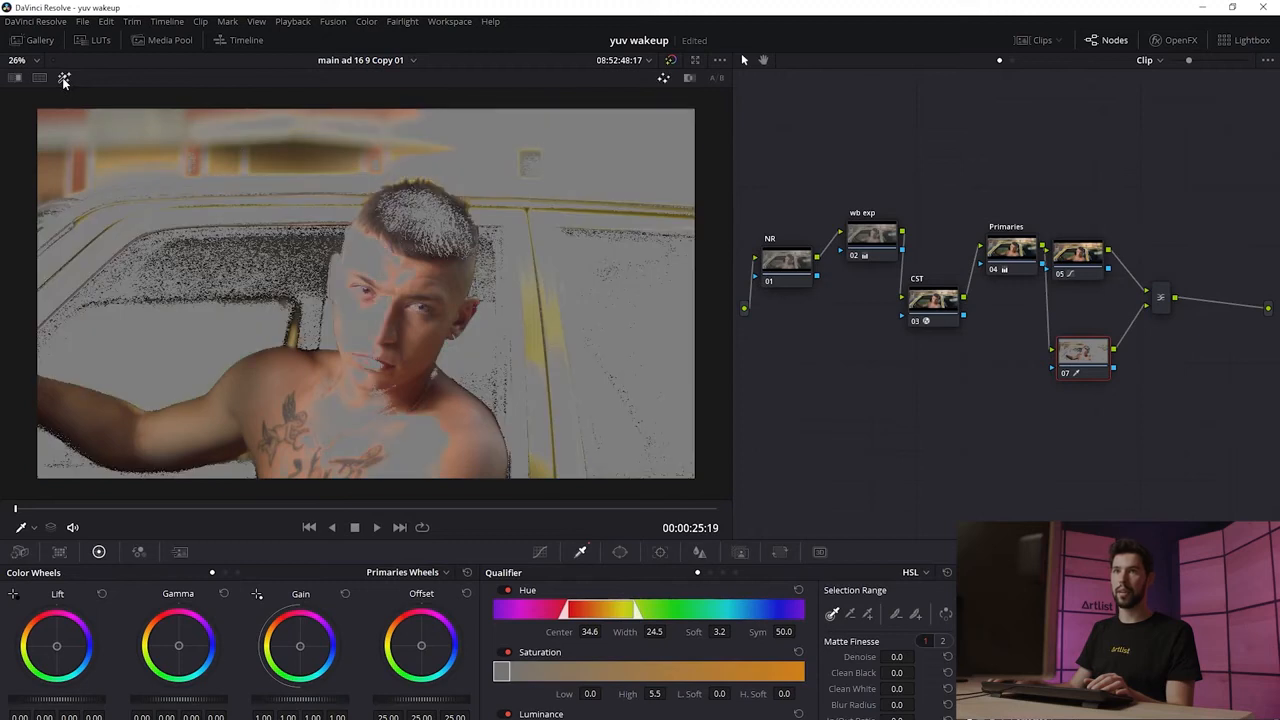
{"action": "left_click", "coordinate": [383, 431]}
{"action": "left_click", "coordinate": [390, 315]}
{"action": "left_click", "coordinate": [397, 268]}
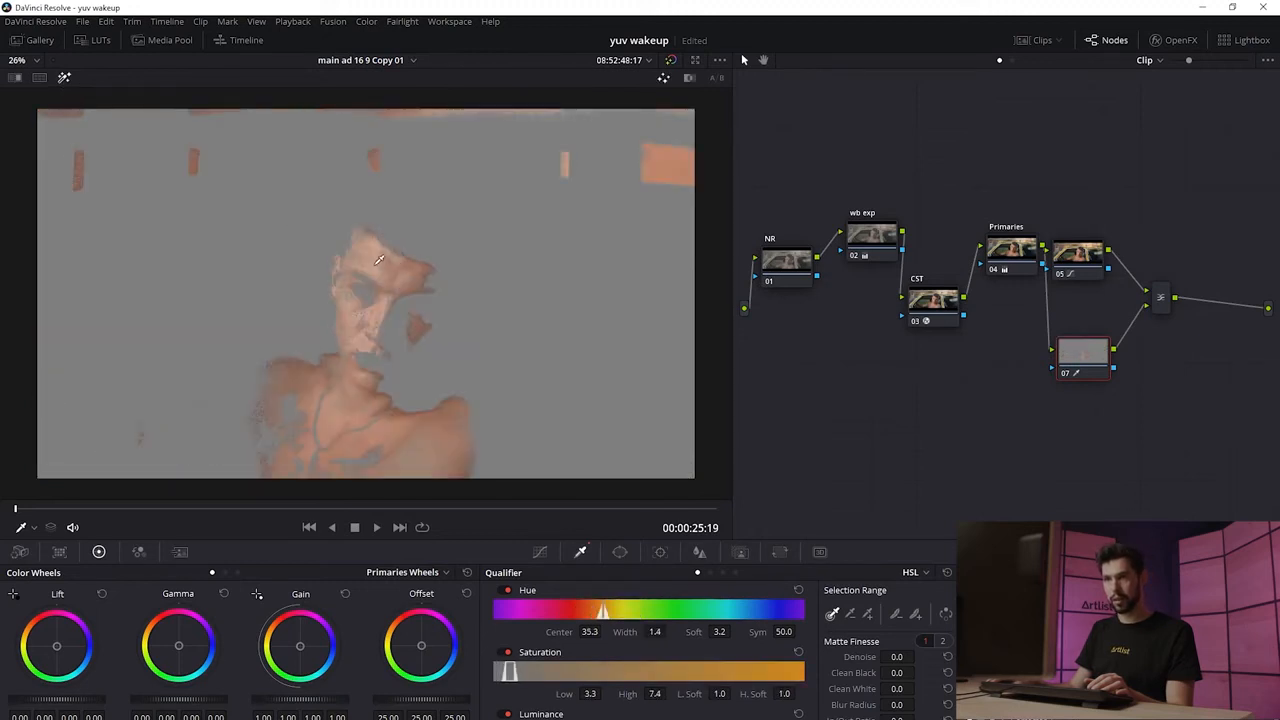
{"action": "left_click", "coordinate": [410, 268]}
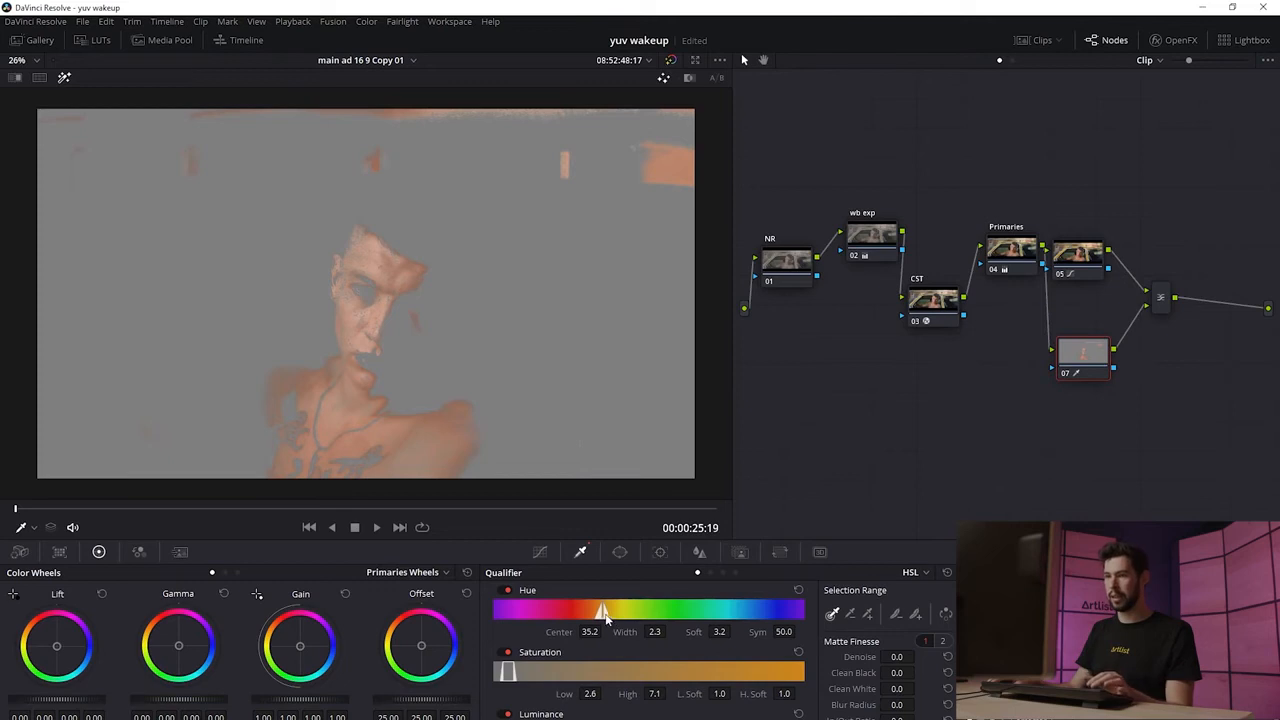
Refine the skin key with hue width 13.5, saturation high 13.3, denoise 2.8 and blur radius 4.4.
{"action": "left_click_drag", "start_coordinate": [602, 612], "coordinate": [611, 613]}
{"action": "left_click_drag", "start_coordinate": [511, 675], "coordinate": [534, 674]}
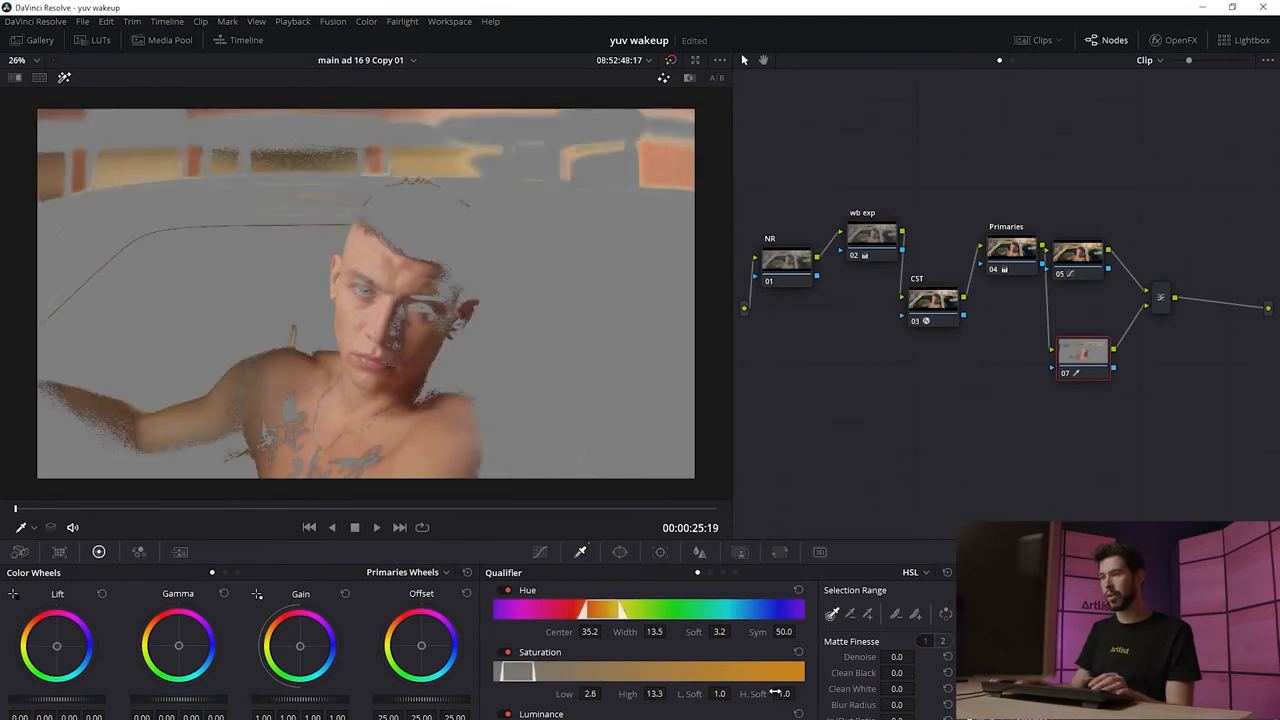
{"action": "left_click_drag", "start_coordinate": [896, 704], "coordinate": [916, 704]}
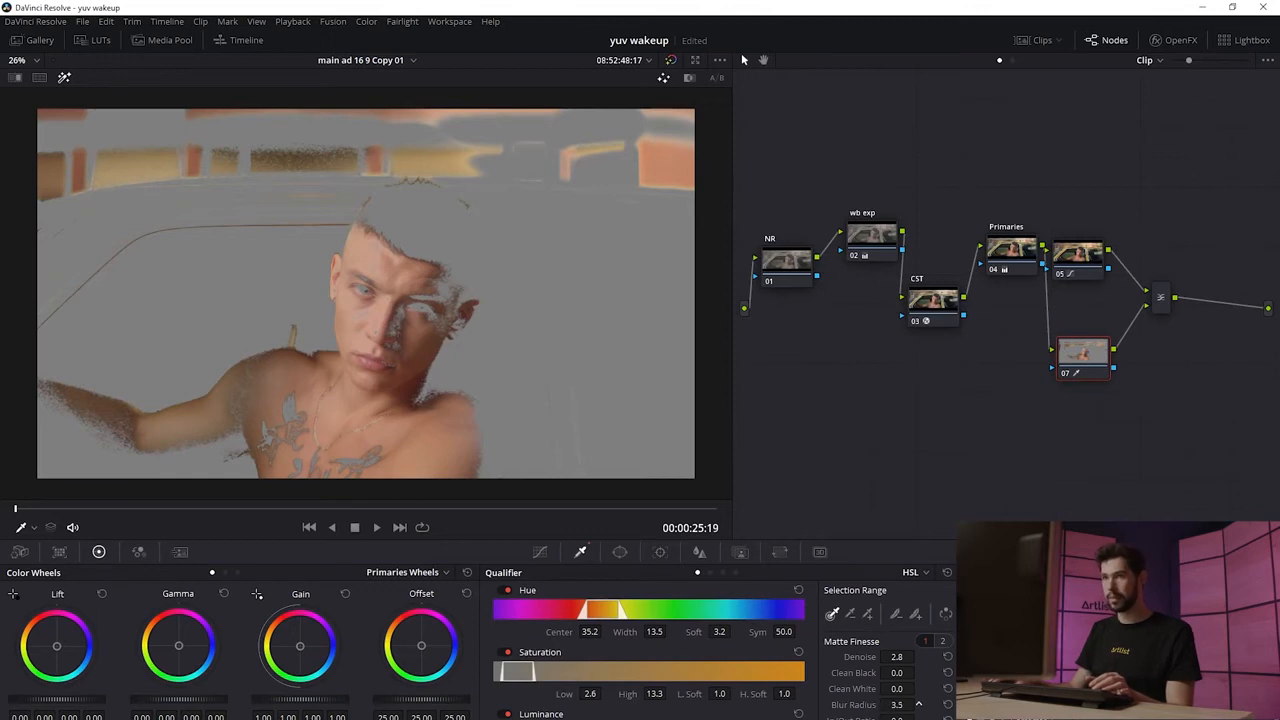
{"action": "left_click_drag", "start_coordinate": [919, 705], "coordinate": [908, 705]}
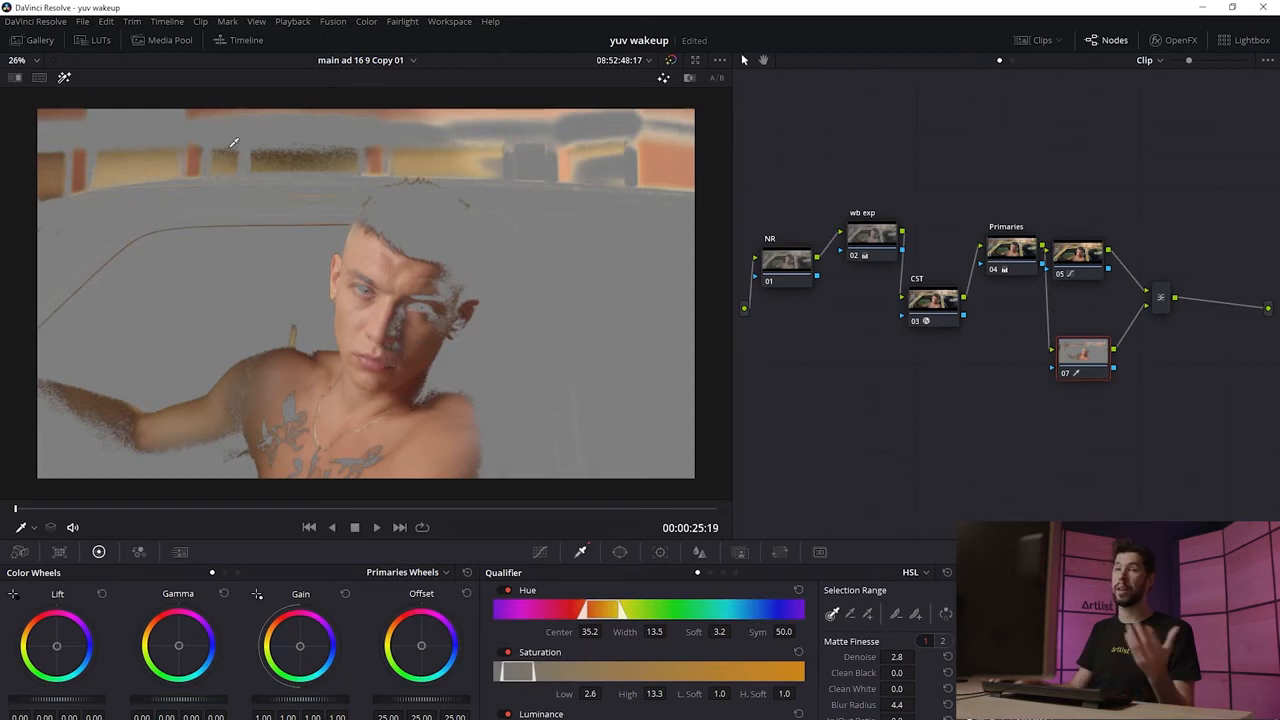
Limit the skin key with a soft circular window around the man's face and chest, softness about 13.9, and turn the highlight off.
{"action": "left_click", "coordinate": [620, 553]}
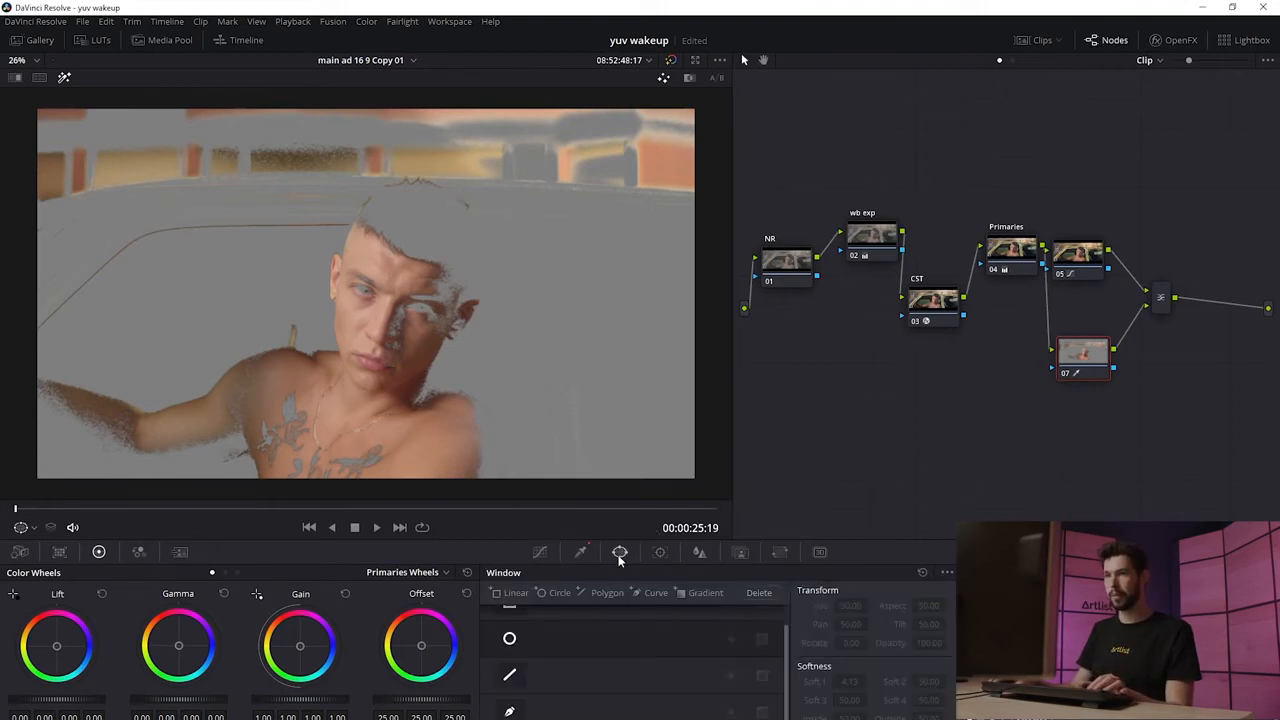
{"action": "left_click", "coordinate": [509, 638]}
{"action": "left_click_drag", "start_coordinate": [418, 300], "coordinate": [435, 367]}
{"action": "left_click_drag", "start_coordinate": [532, 360], "coordinate": [560, 363]}
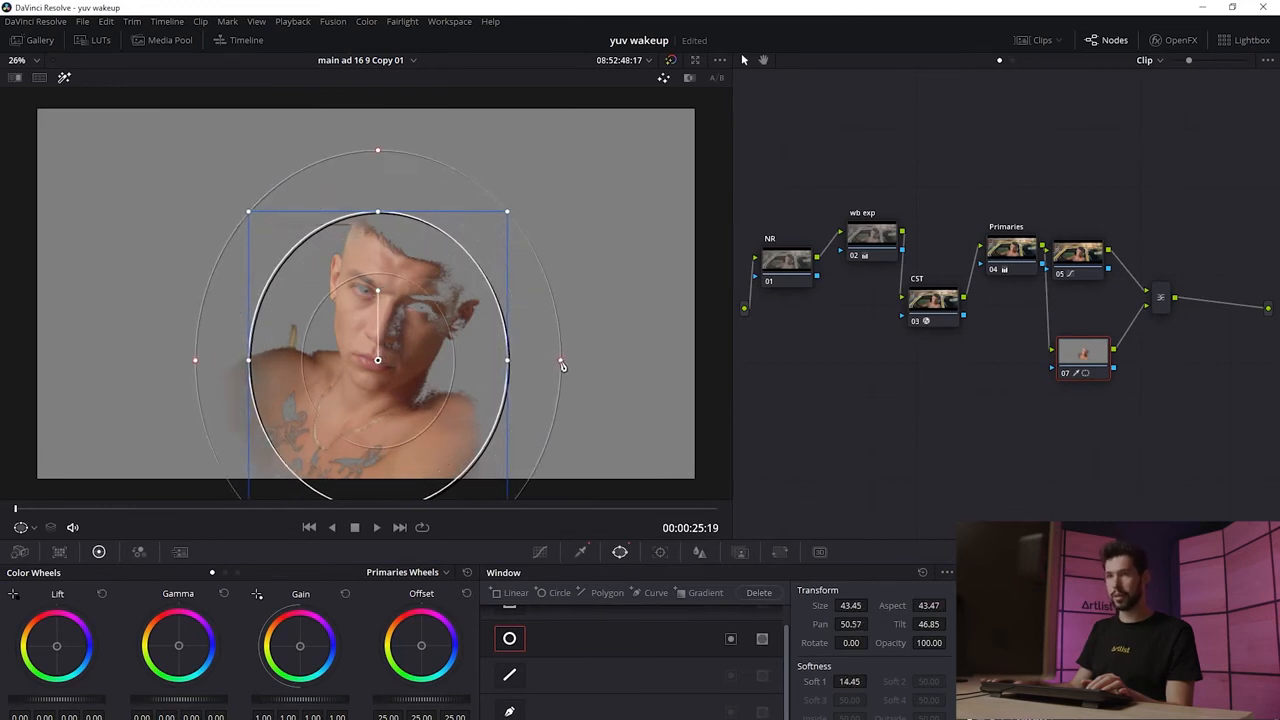
{"action": "key", "text": "shift+h"}
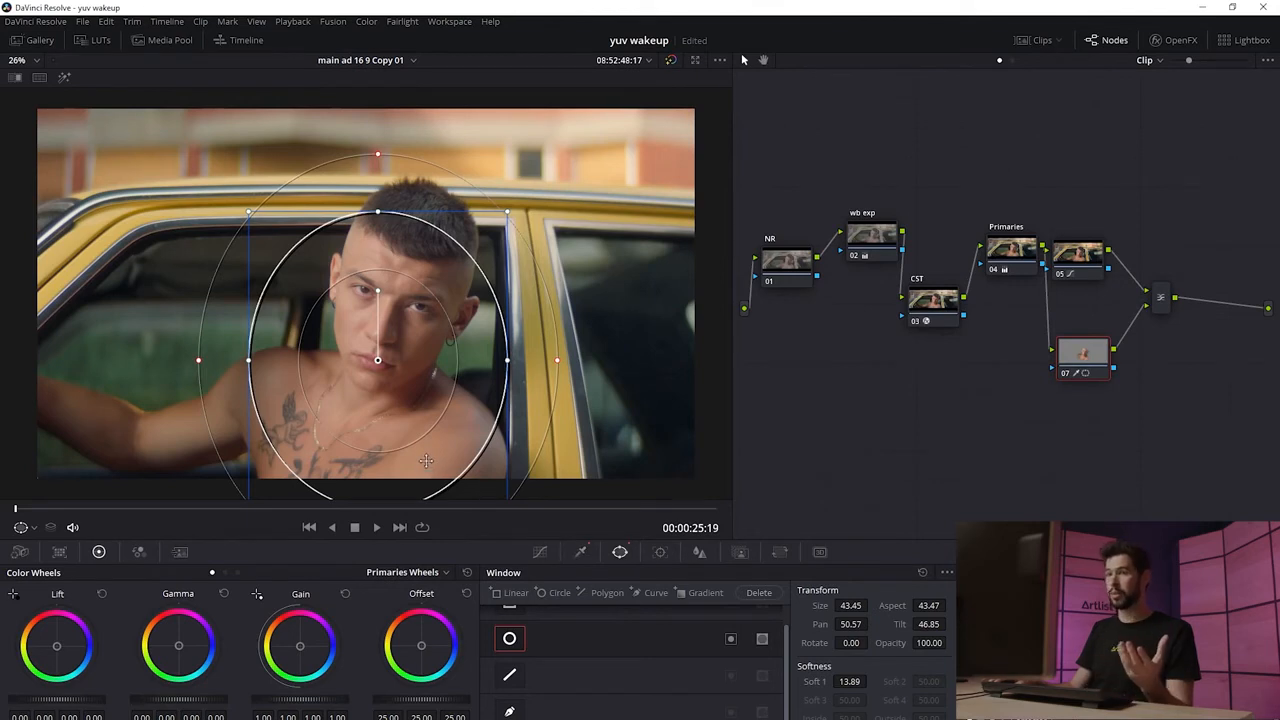
Track the circular window forward through the clip and scrub back to check that it follows the man.
{"action": "left_click", "coordinate": [660, 554]}
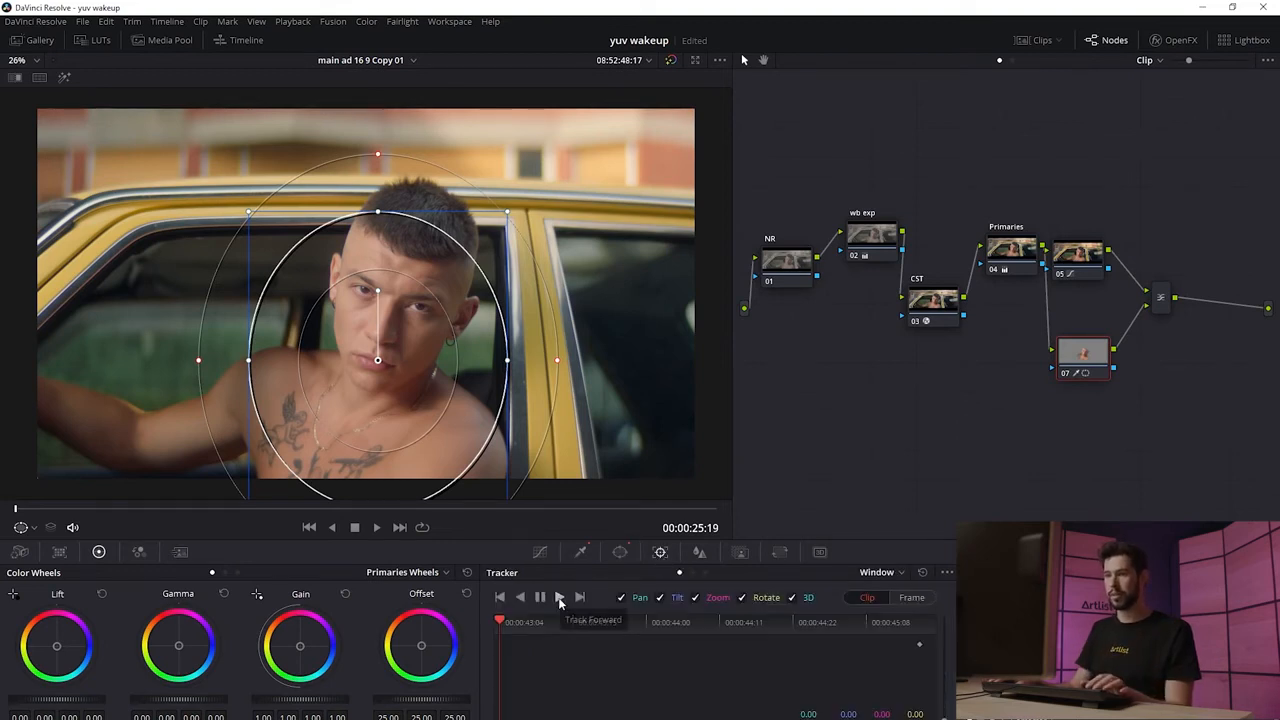
{"action": "left_click", "coordinate": [560, 598]}
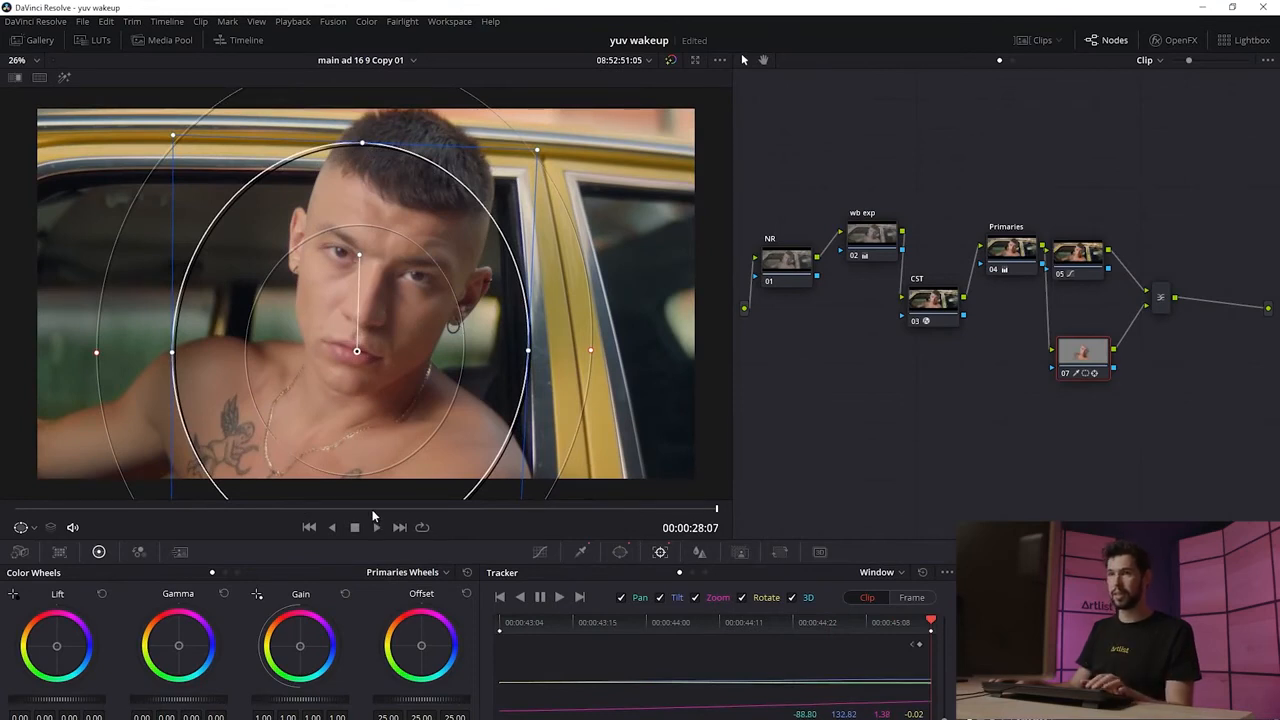
{"action": "left_click_drag", "start_coordinate": [372, 509], "coordinate": [182, 521]}
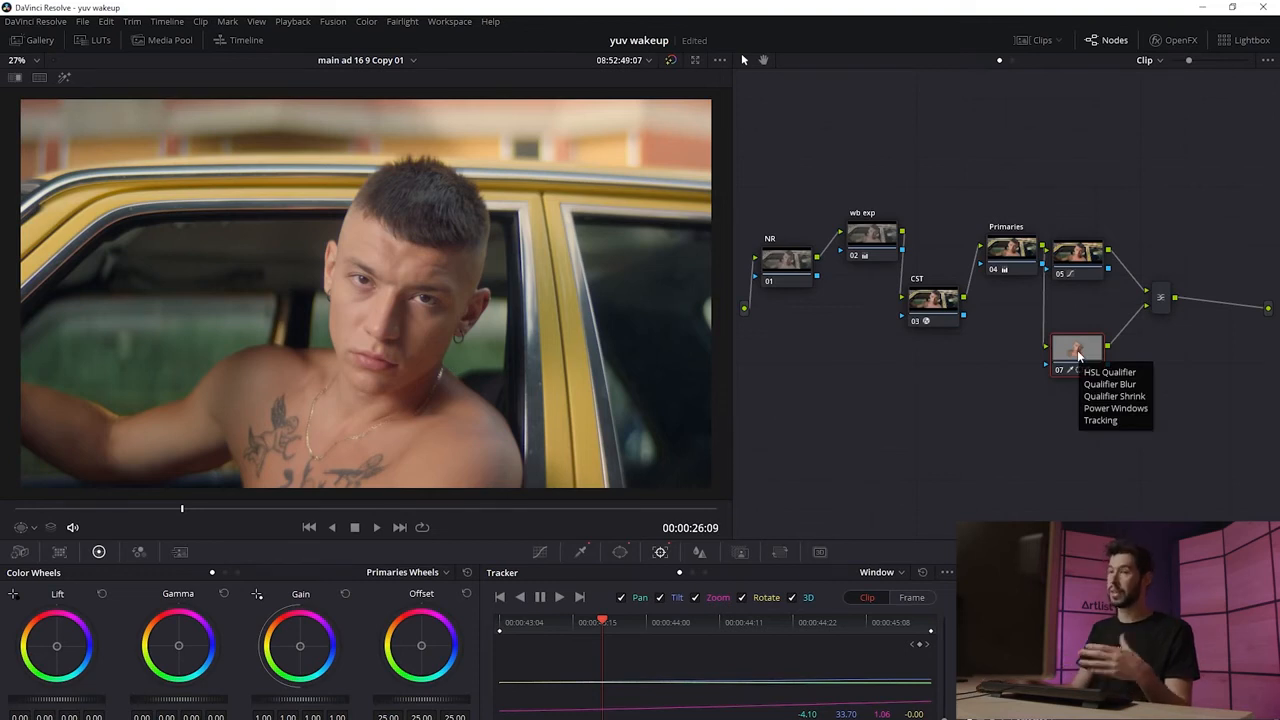
With the Log wheels on the skin node, push the midtones to 0.07, -0.01, -0.06 and the highlights to -0.02, 0.00, 0.07.
{"action": "left_click", "coordinate": [540, 552]}
{"action": "left_click", "coordinate": [411, 572]}
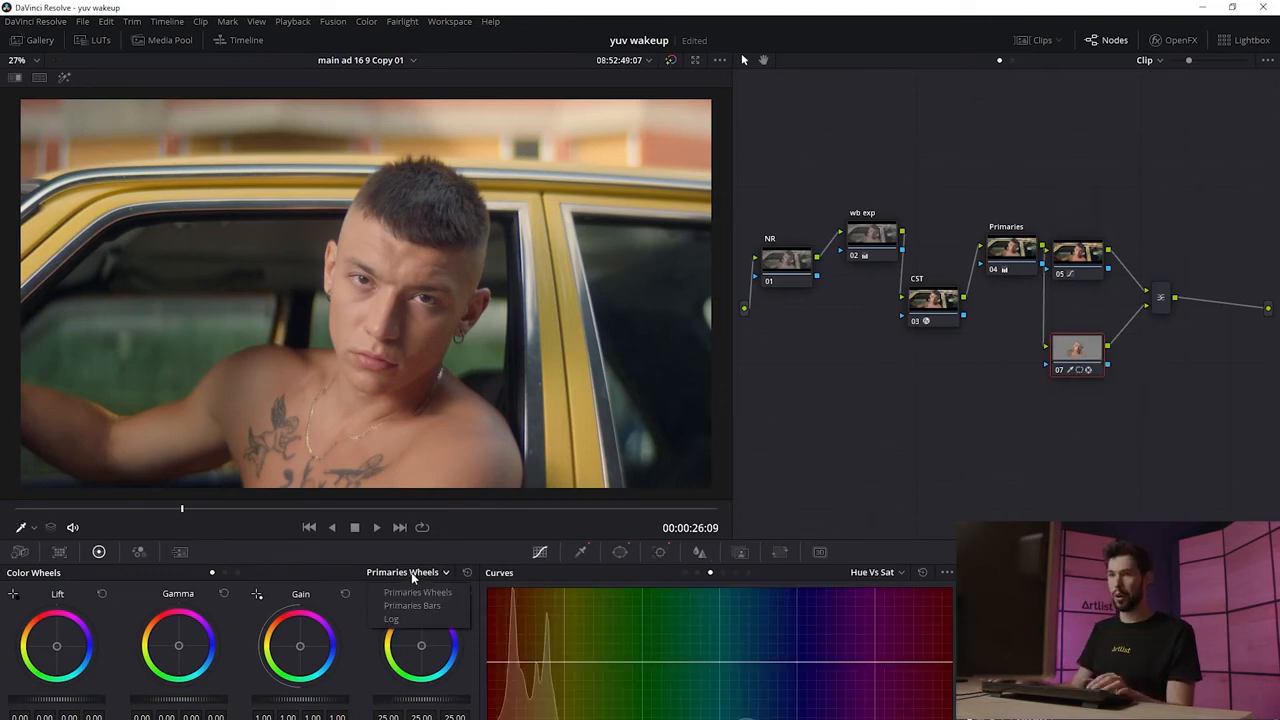
{"action": "left_click", "coordinate": [392, 619]}
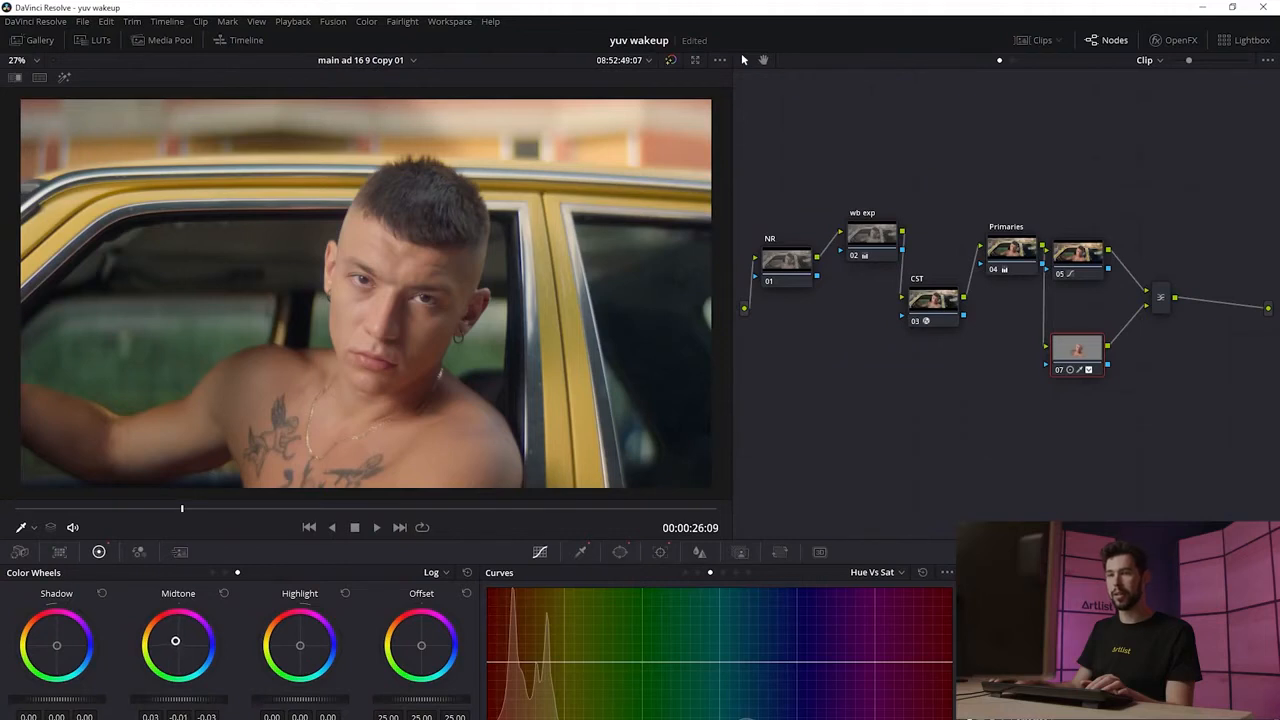
{"action": "left_click_drag", "start_coordinate": [175, 641], "coordinate": [175, 638]}
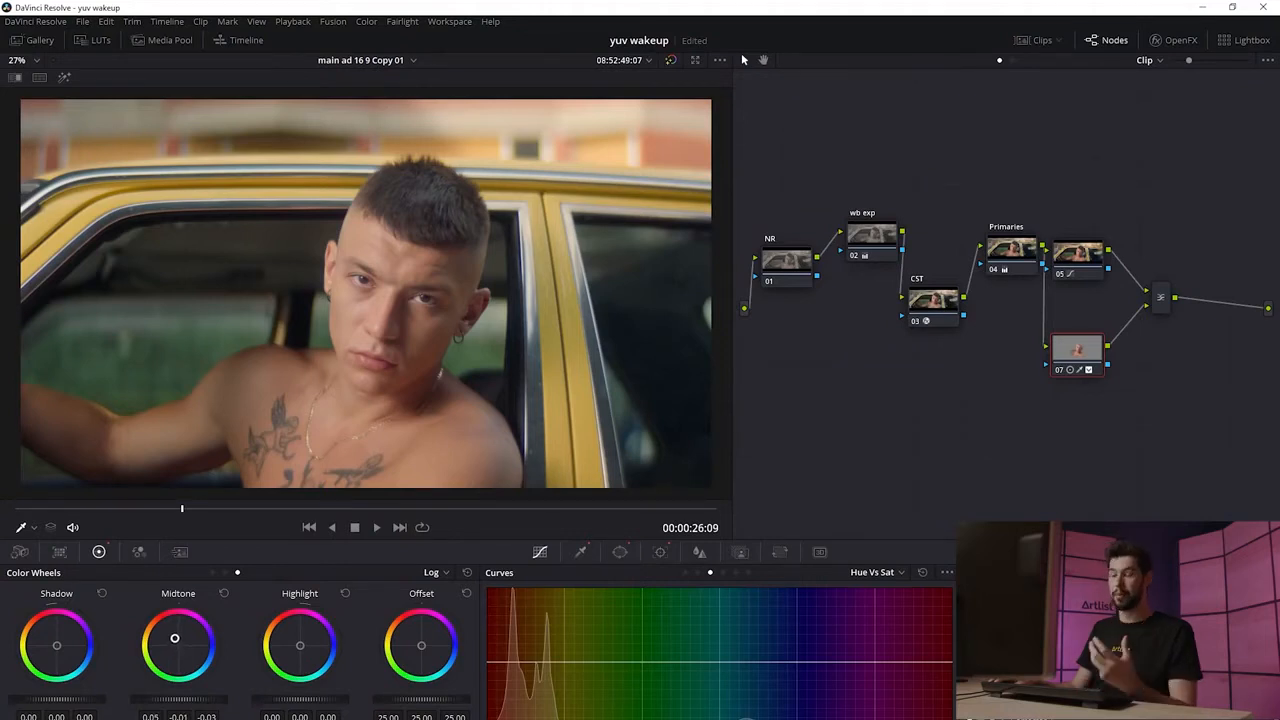
{"action": "left_click_drag", "start_coordinate": [300, 645], "coordinate": [301, 645]}
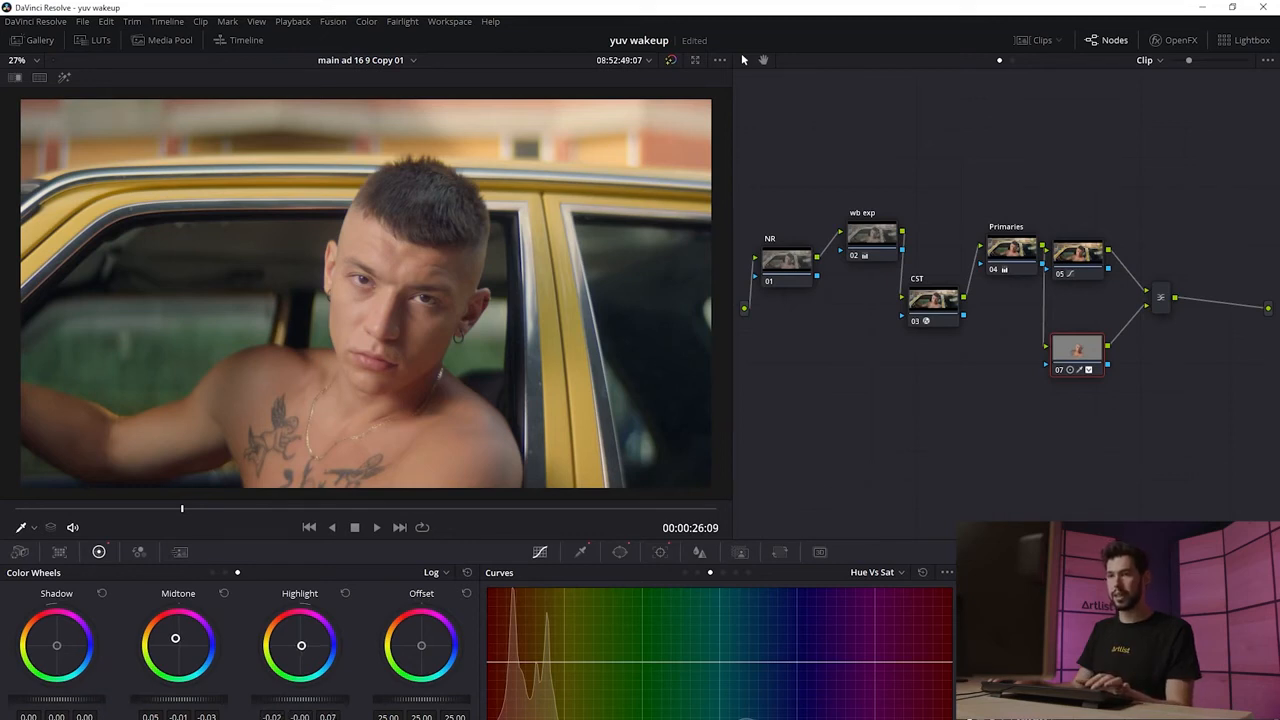
{"action": "left_click_drag", "start_coordinate": [301, 645], "coordinate": [296, 653]}
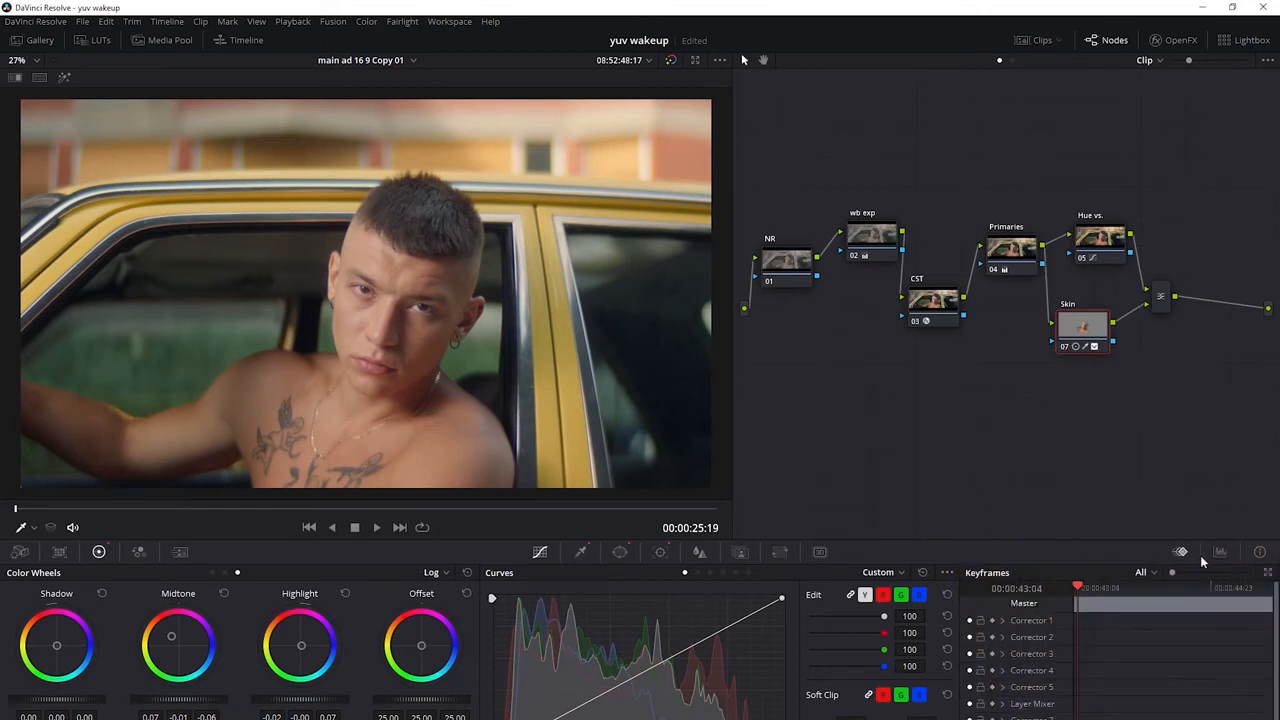
Show the scopes and change them from waveform to Vectorscope.
{"action": "left_click", "coordinate": [1220, 552]}
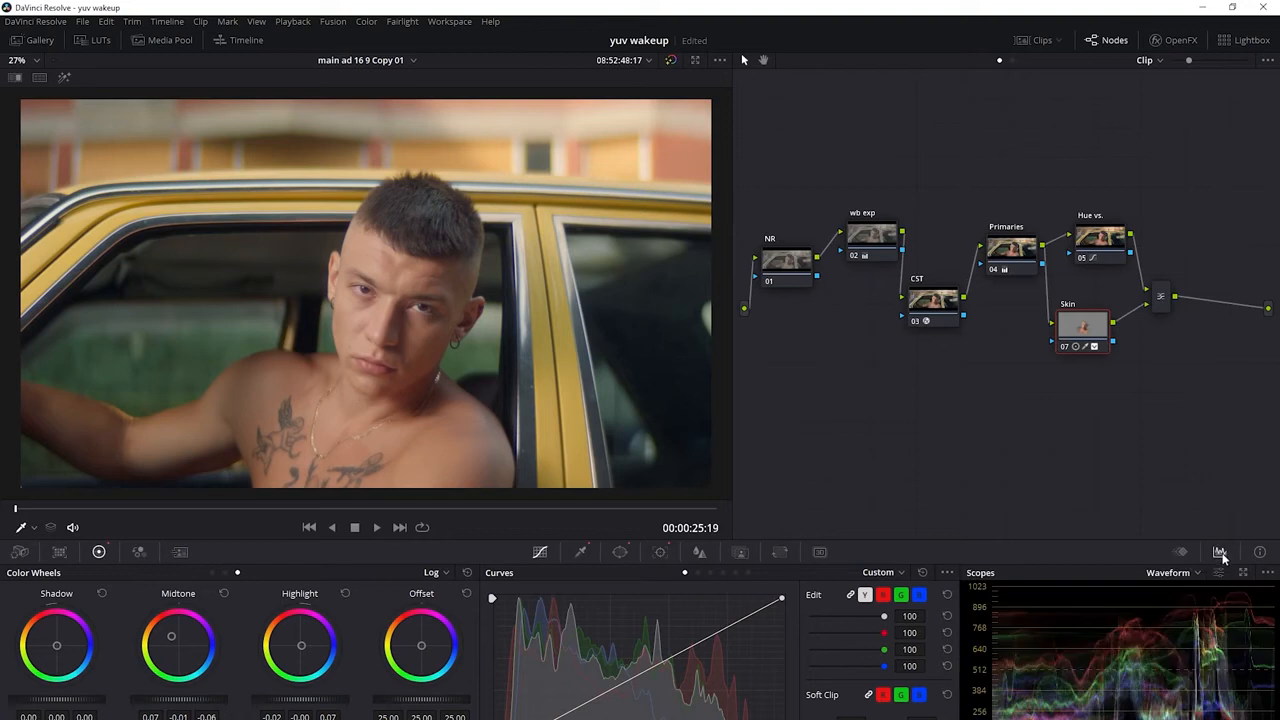
{"action": "left_click", "coordinate": [1180, 580]}
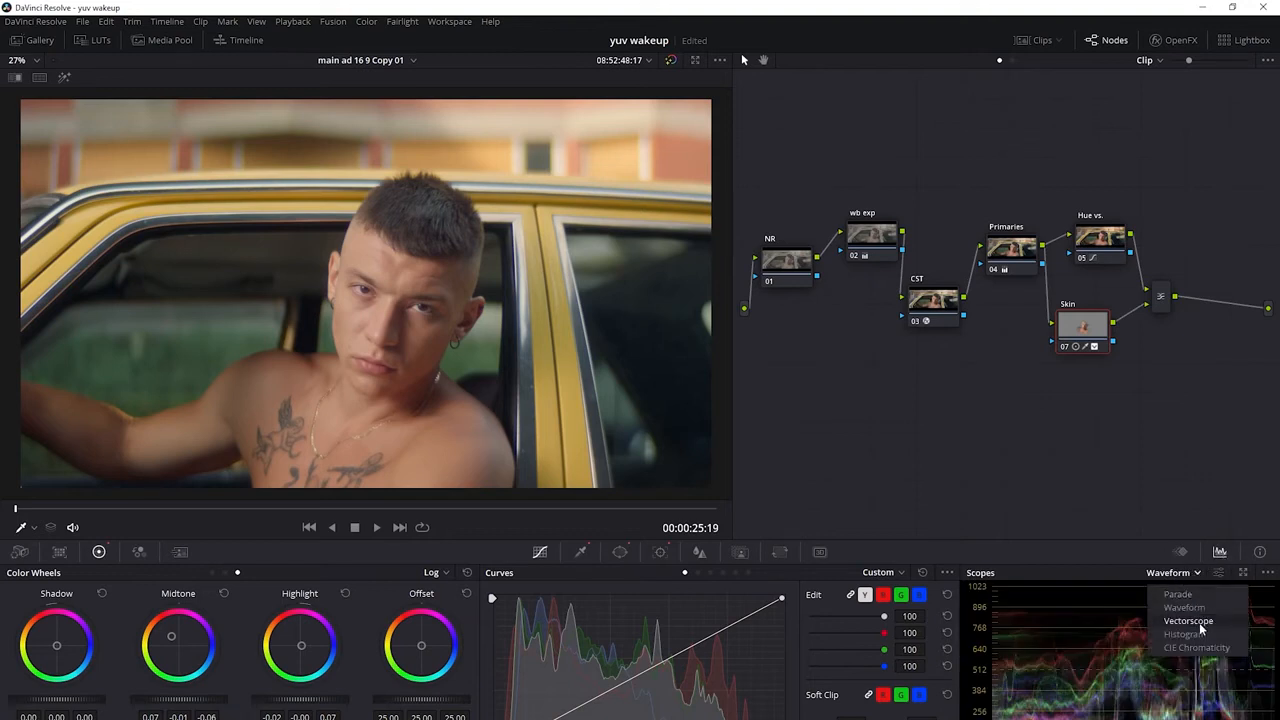
{"action": "left_click", "coordinate": [1200, 625]}
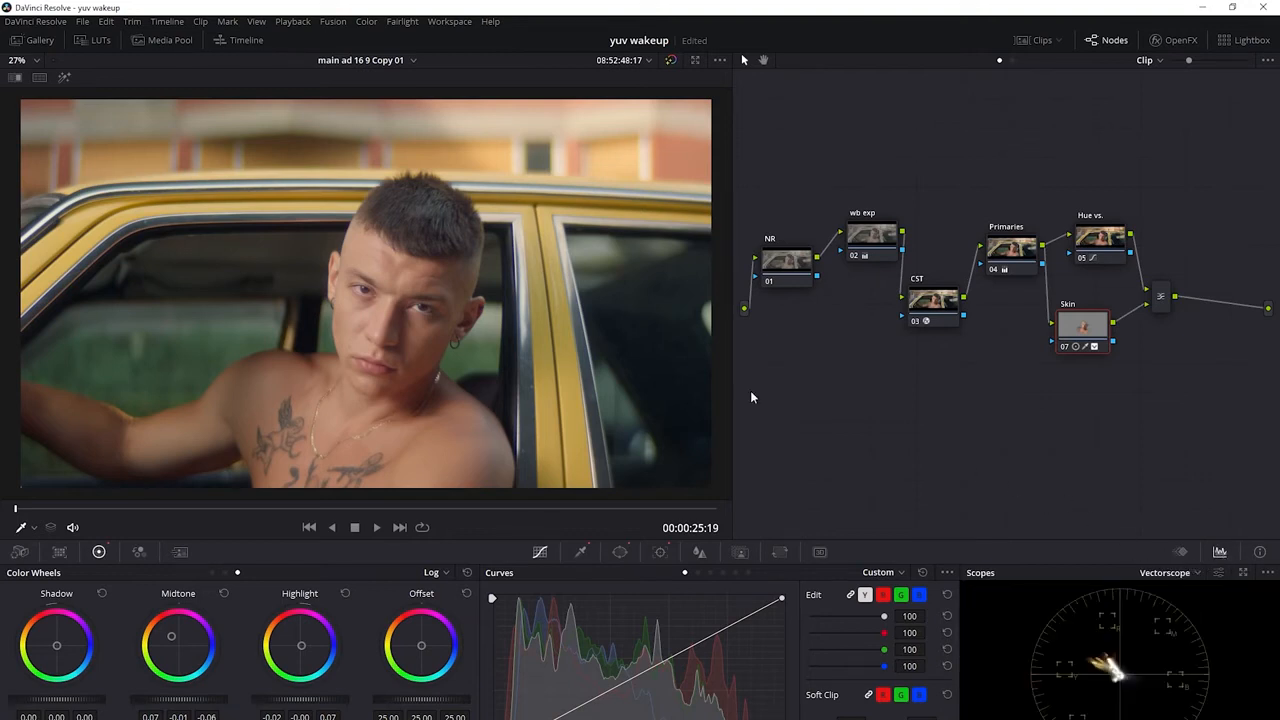
Highlight the skin key, enable the vectorscope's Skin Tone Indicator and try a slight Offset wheel nudge on the Skin node.
{"action": "left_click", "coordinate": [64, 78]}
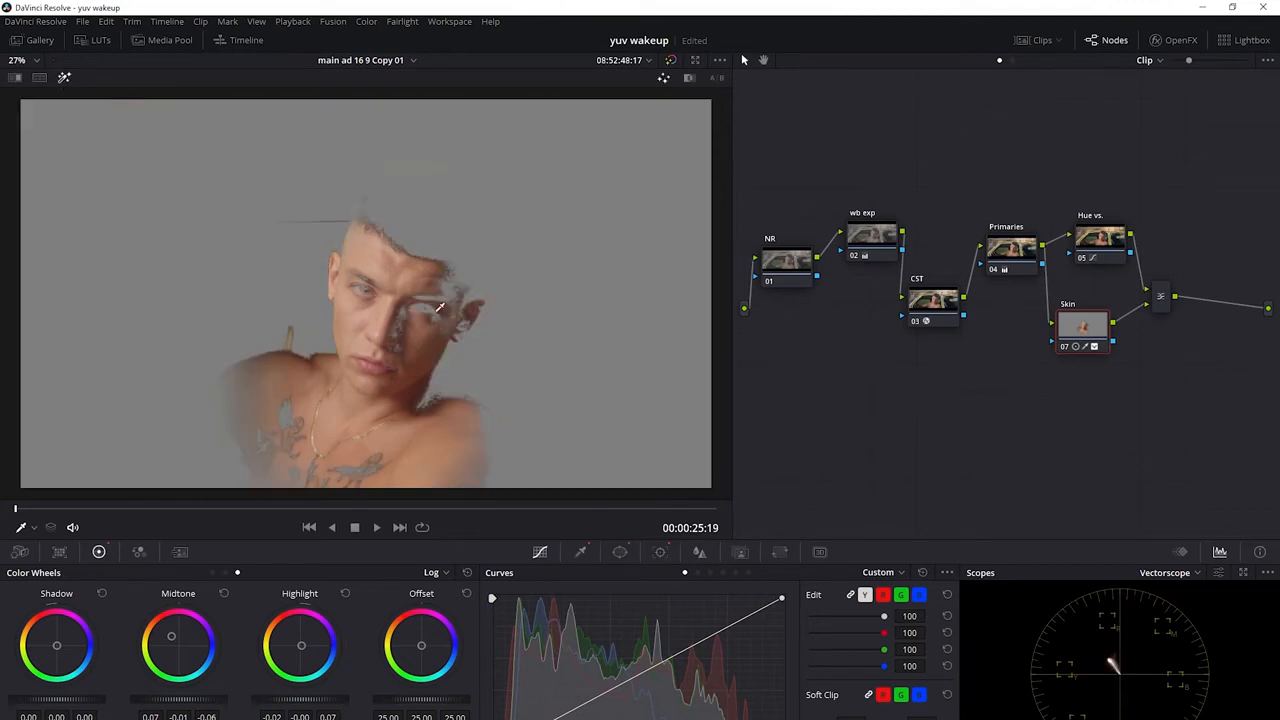
{"action": "left_click", "coordinate": [1218, 574]}
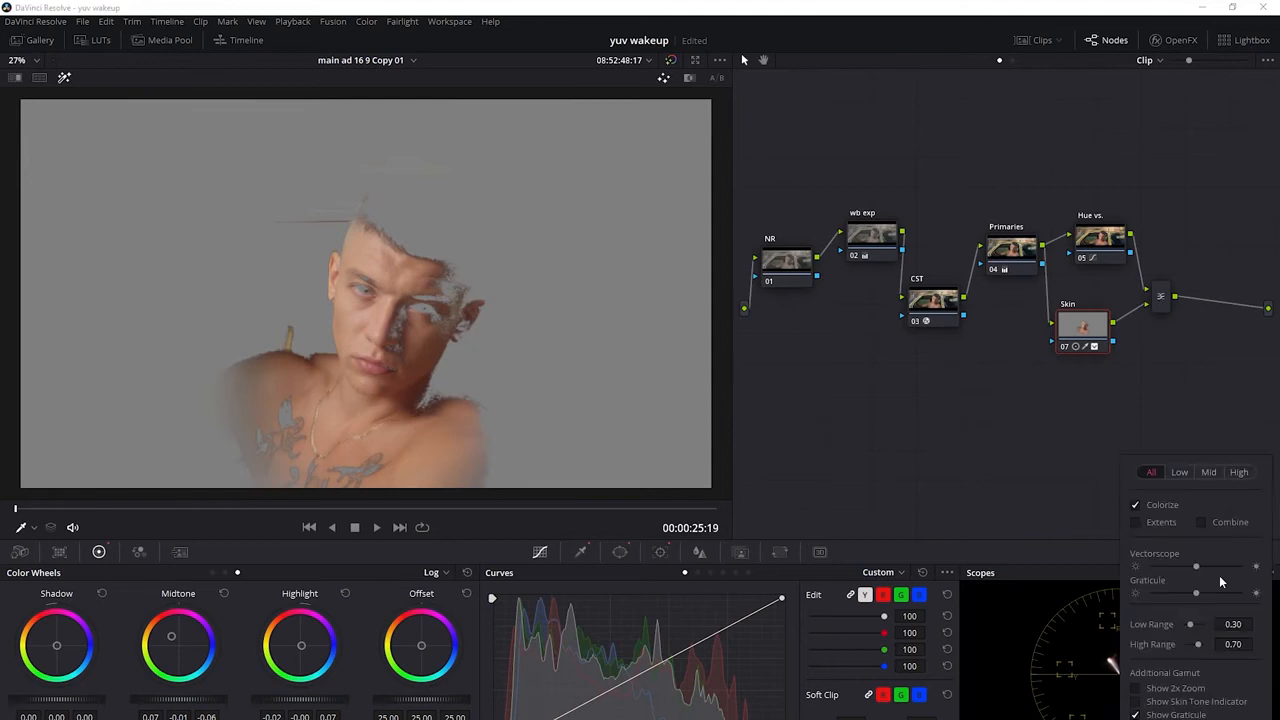
{"action": "left_click", "coordinate": [1144, 703]}
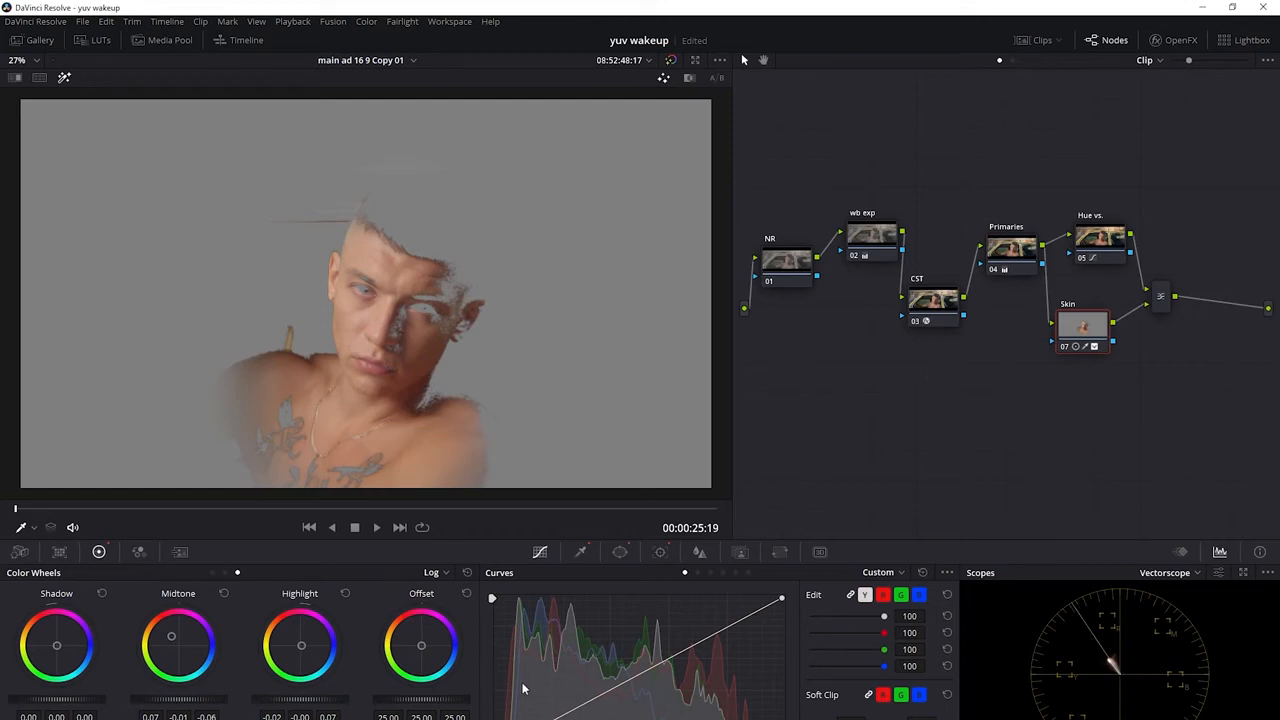
{"action": "left_click_drag", "start_coordinate": [424, 651], "coordinate": [411, 649]}
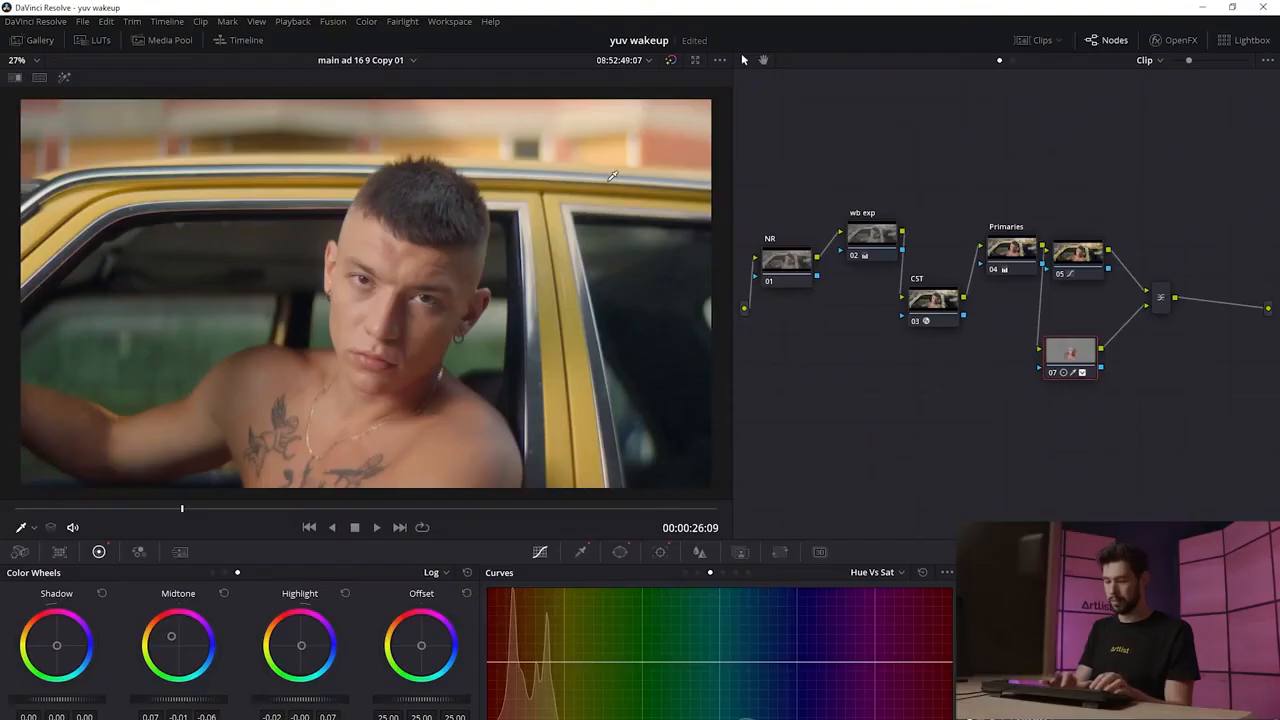
Label the skin key node Skin and the hue curve node Hue vs., and compare the whole grade off and on.
{"action": "type", "text": "kin"}
{"action": "left_click", "coordinate": [1080, 252]}
{"action": "type", "text": "H"}
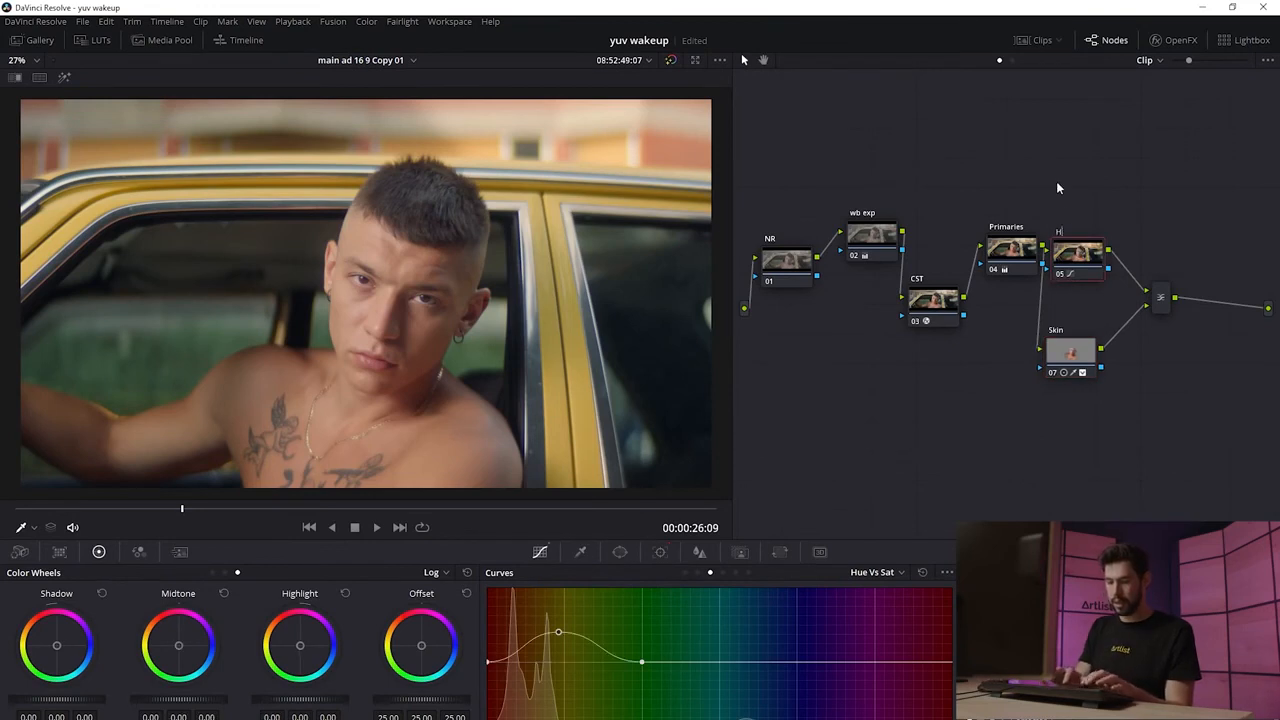
{"action": "type", "text": "ue vs."}
{"action": "key", "text": "Return"}
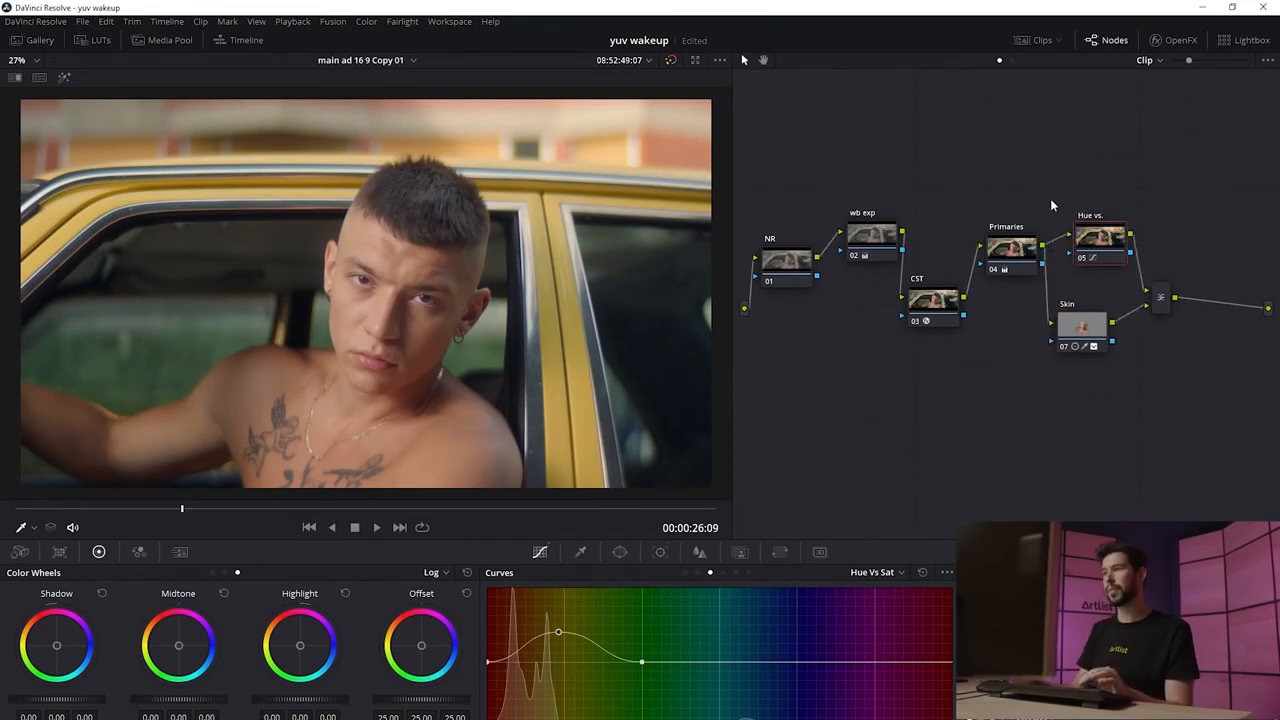
{"action": "key", "text": "shift+d"}
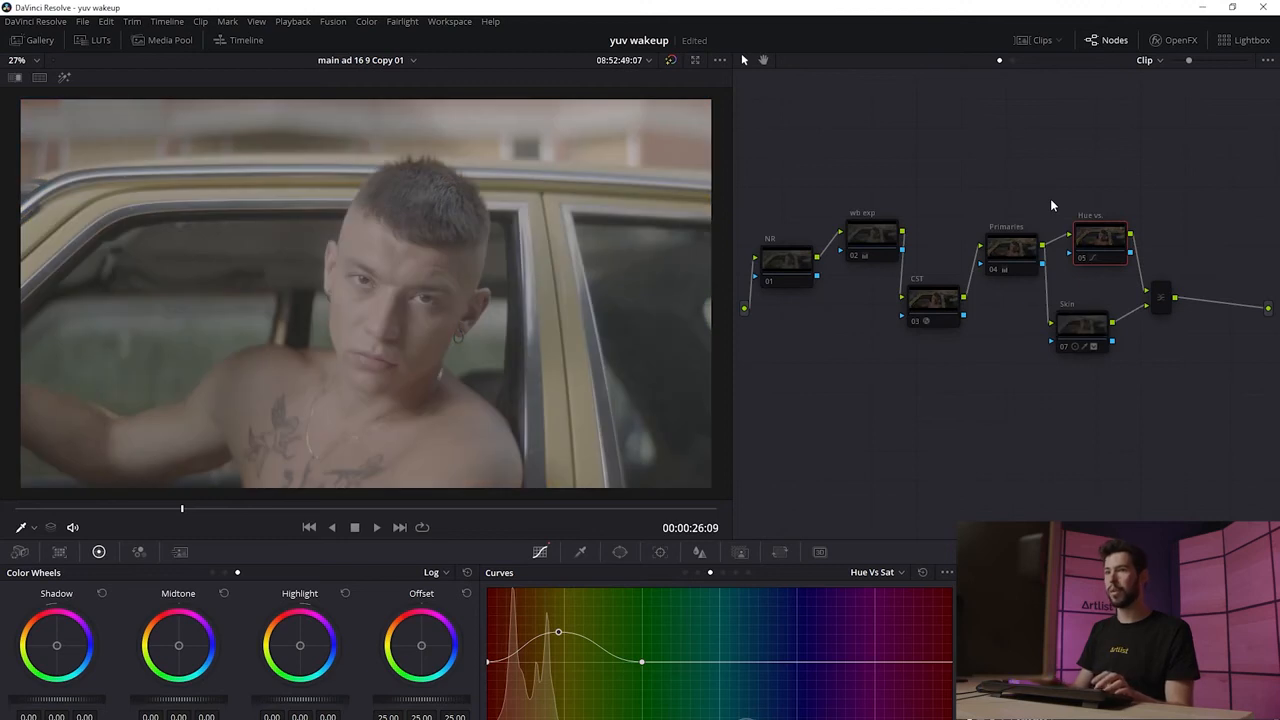
{"action": "key", "text": "shift+d"}
Add a serial node after the layer mixer and label it Vignette.
{"action": "left_click", "coordinate": [1160, 297]}
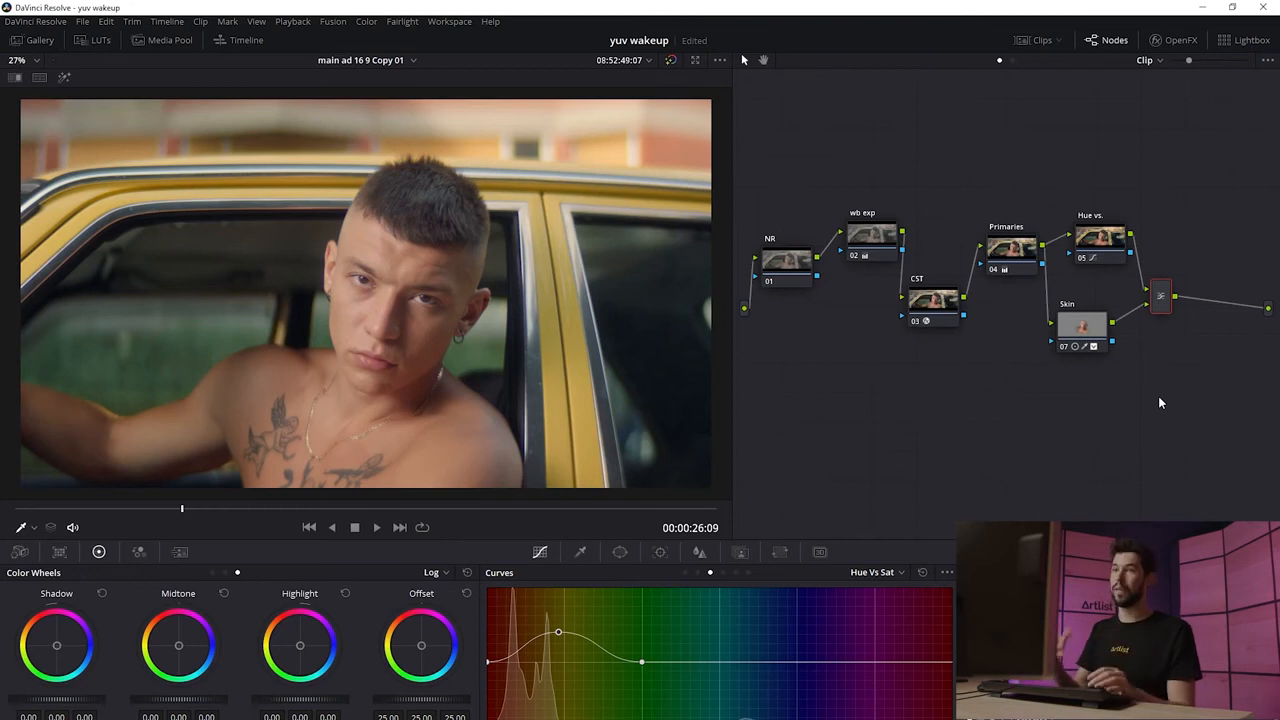
{"action": "key", "text": "alt+s"}
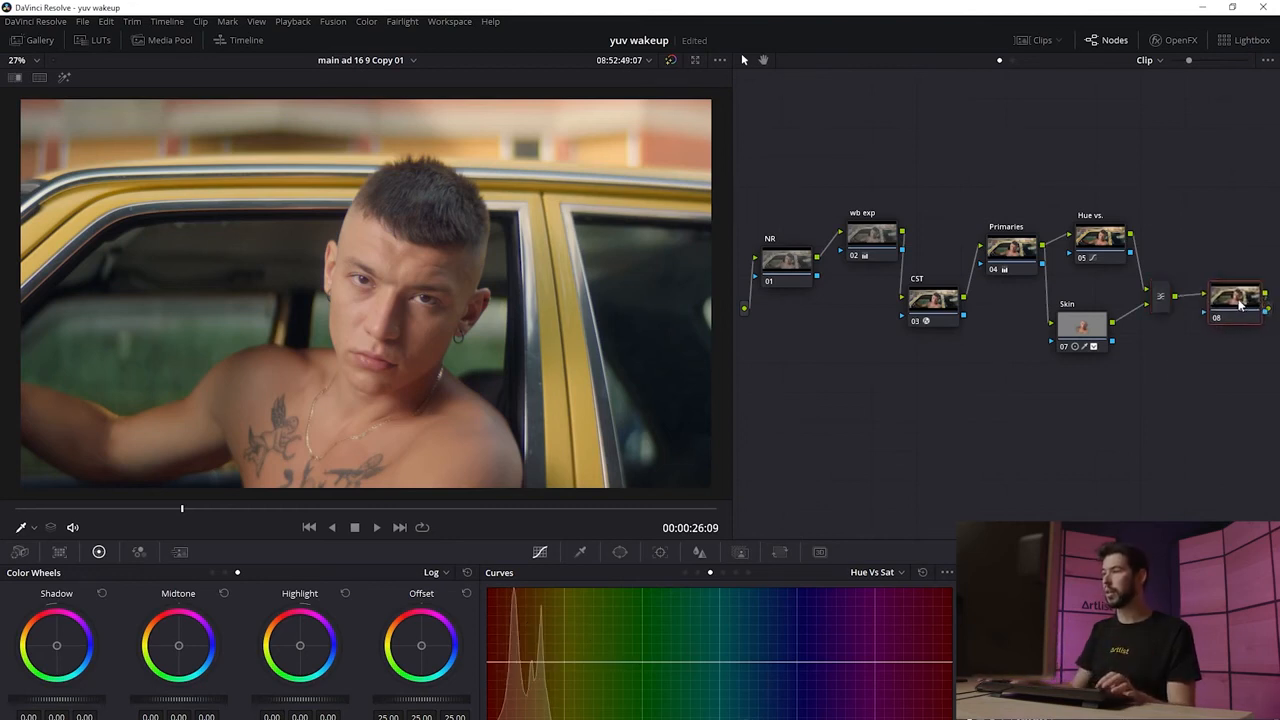
{"action": "type", "text": "tte"}
{"action": "key", "text": "Return"}
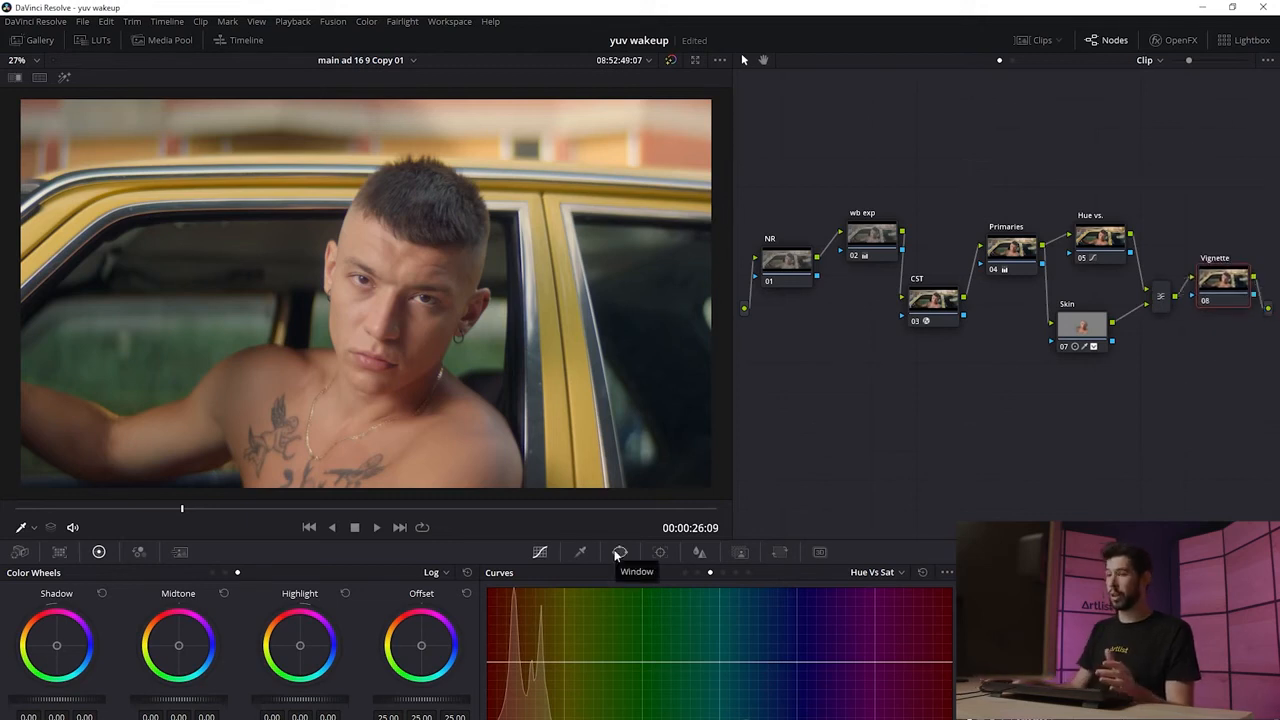
Place an inverted circular window around the man on the Vignette node, softness about 20, pan about 50.8 and tilt about 49.6.
{"action": "left_click", "coordinate": [620, 553]}
{"action": "left_click", "coordinate": [510, 656]}
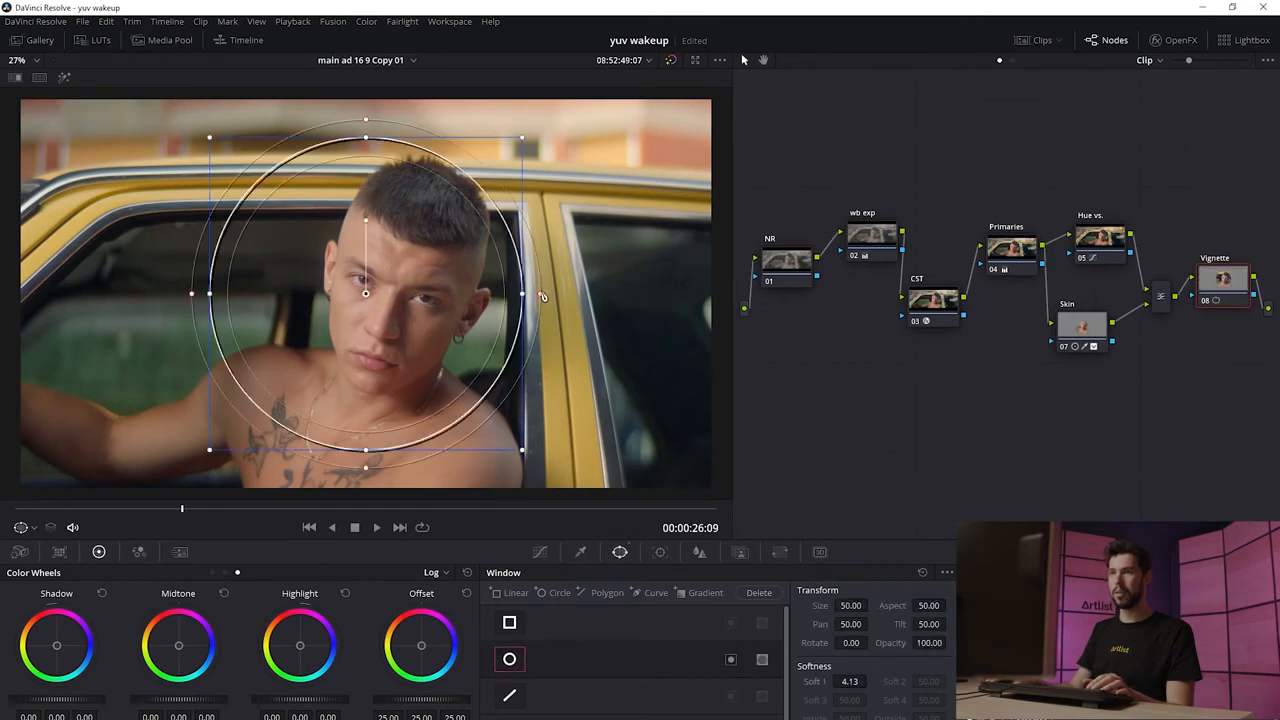
{"action": "left_click_drag", "start_coordinate": [542, 298], "coordinate": [586, 300]}
{"action": "left_click_drag", "start_coordinate": [459, 304], "coordinate": [476, 312]}
{"action": "left_click_drag", "start_coordinate": [604, 308], "coordinate": [626, 302]}
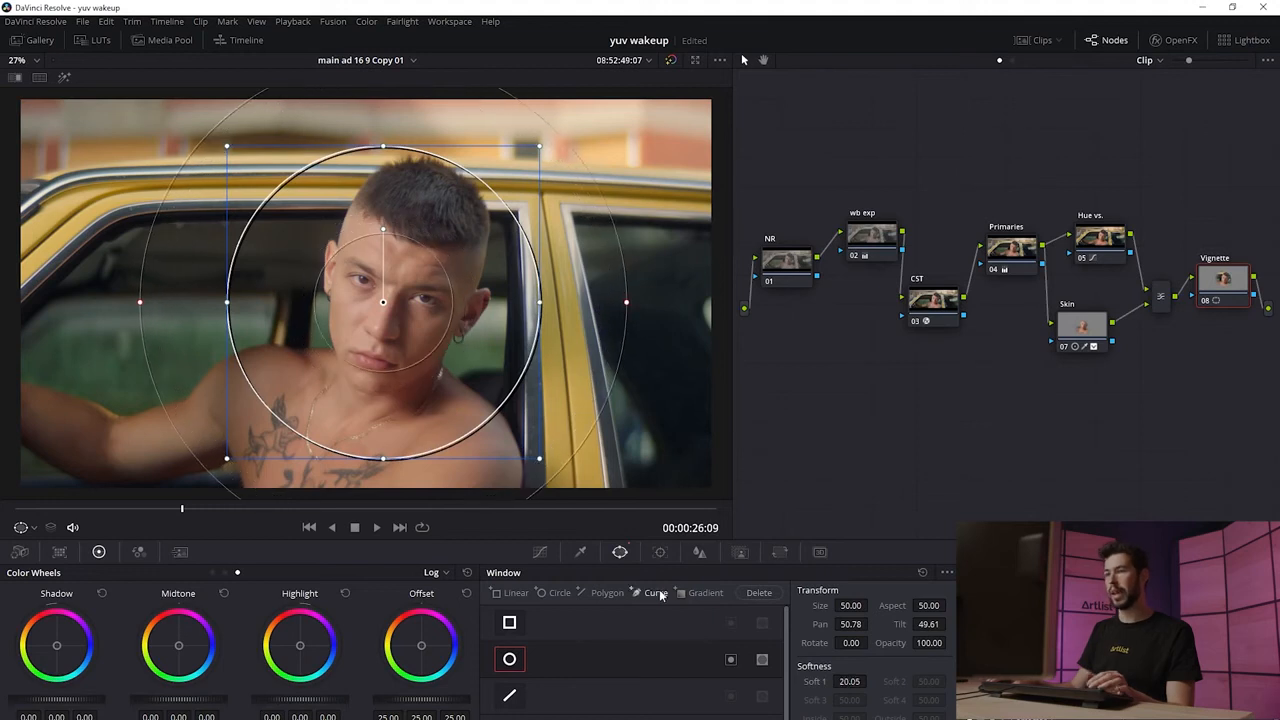
{"action": "left_click", "coordinate": [731, 661]}
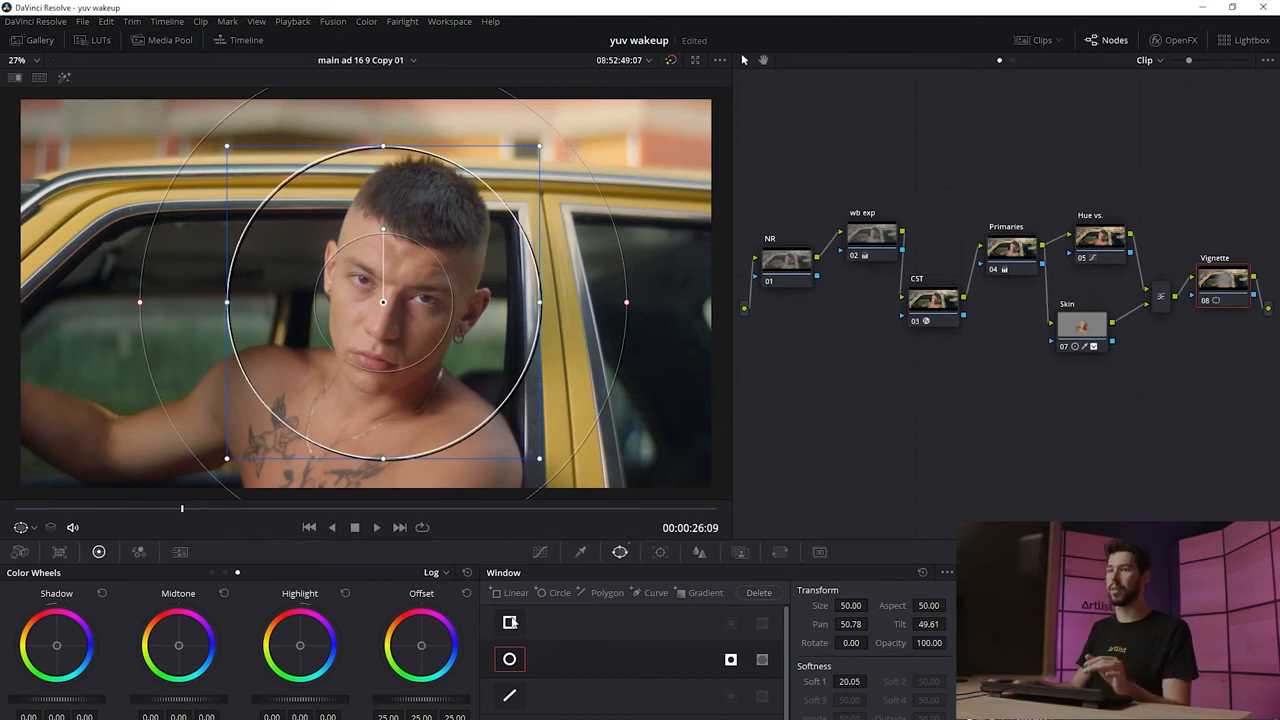
Darken the area outside the window by pulling the Vignette node's custom curve down slightly, and compare the node off and on.
{"action": "left_click", "coordinate": [540, 552]}
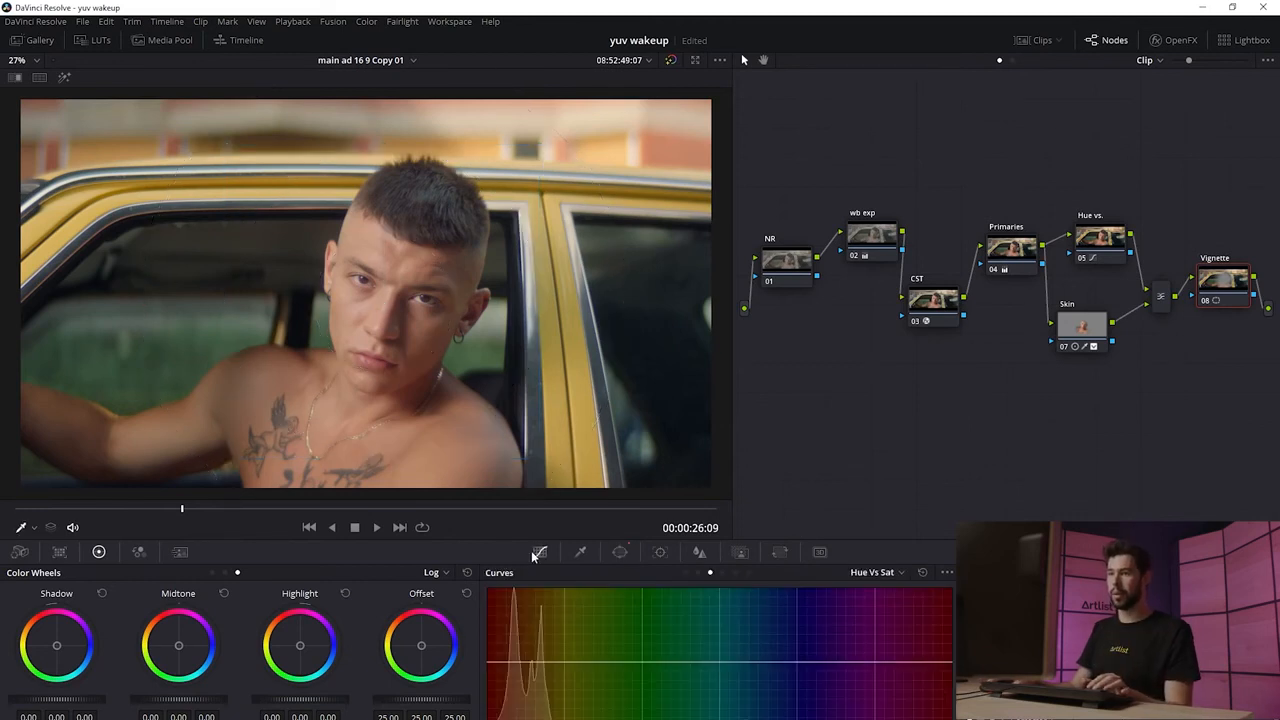
{"action": "left_click", "coordinate": [866, 572]}
{"action": "left_click", "coordinate": [879, 589]}
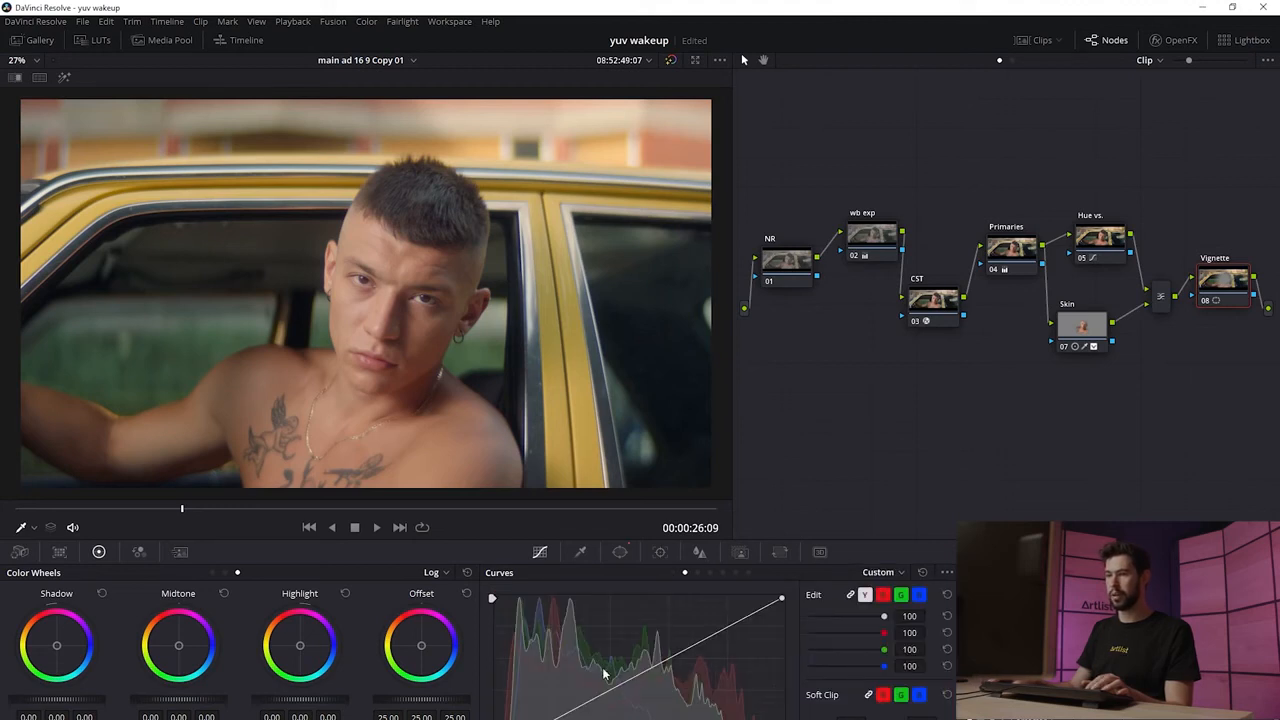
{"action": "left_click", "coordinate": [577, 712]}
{"action": "left_click_drag", "start_coordinate": [577, 712], "coordinate": [602, 701]}
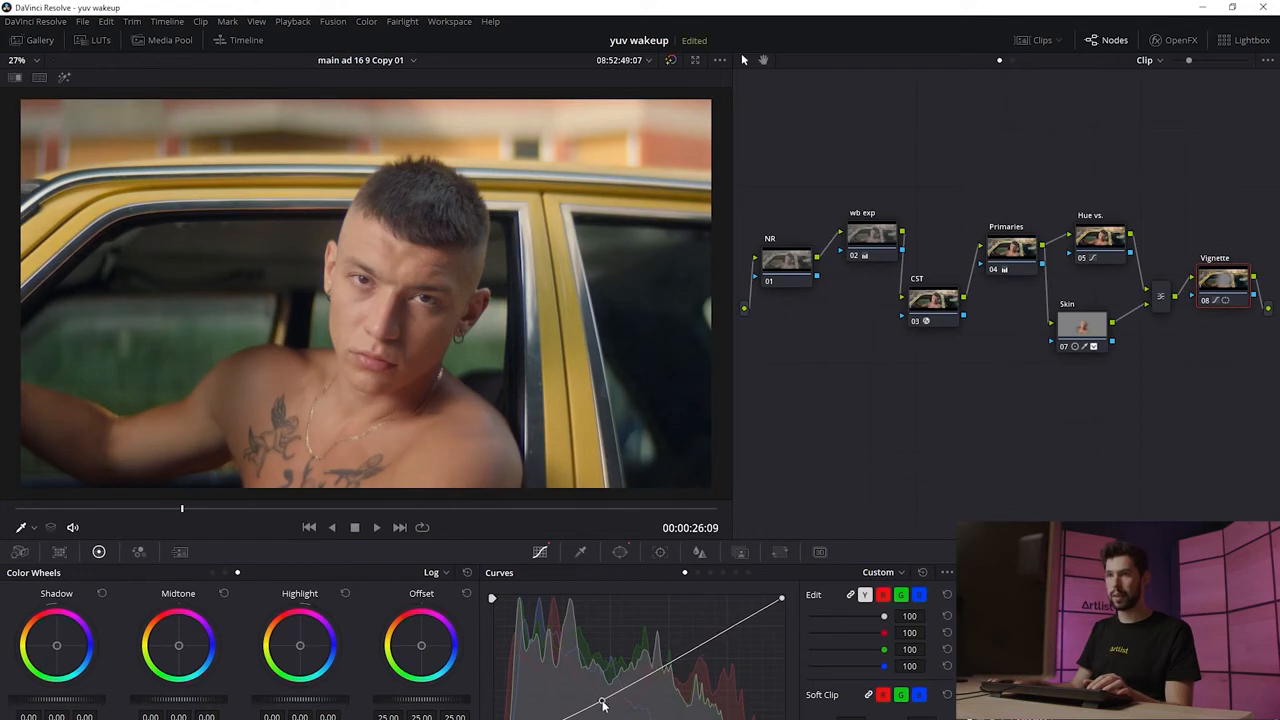
{"action": "key", "text": "ctrl+d"}
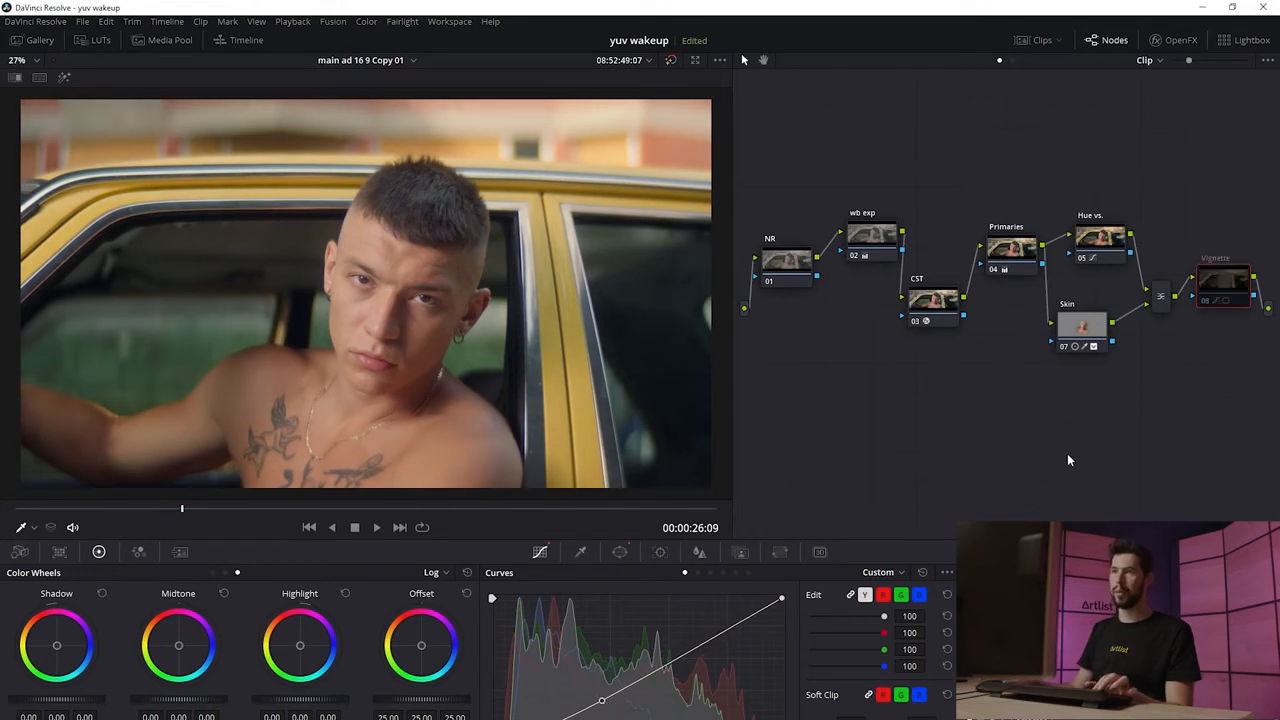
{"action": "key", "text": "ctrl+d"}
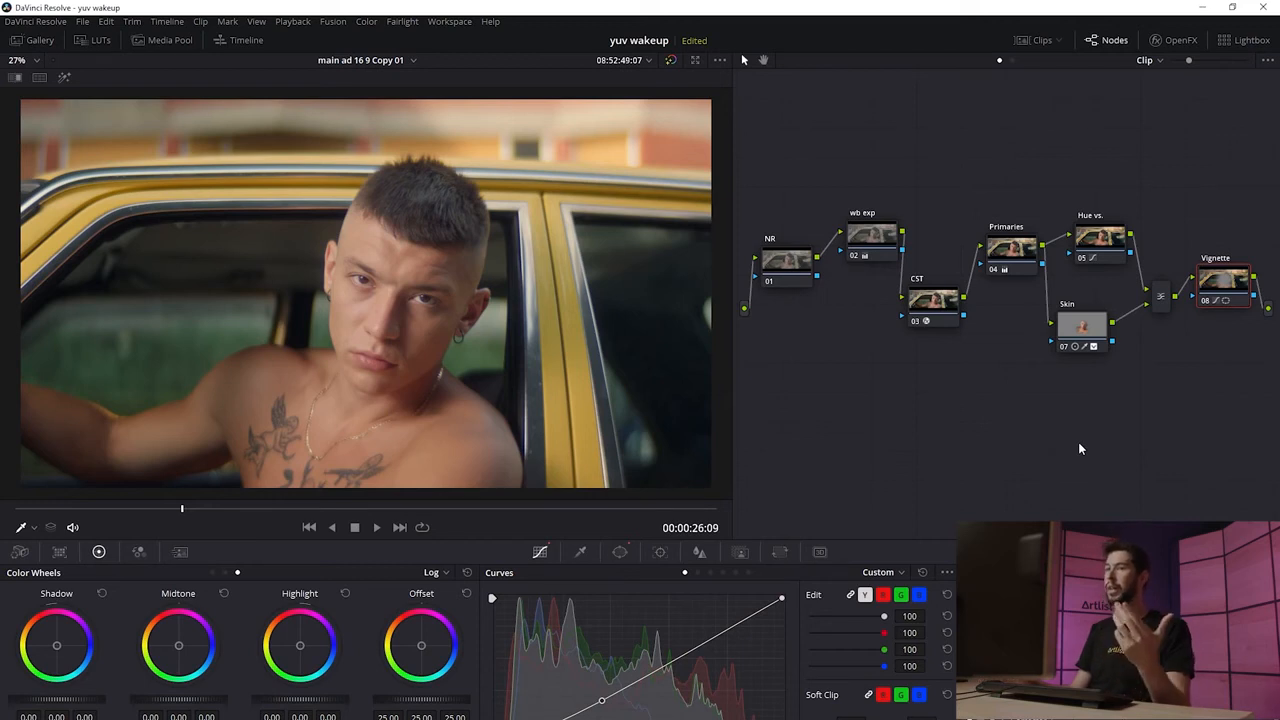
Add a node after Vignette, place it below the NR node, feed it Vignette's key and invert its key input.
{"action": "key", "text": "alt+s"}
{"action": "left_click_drag", "start_coordinate": [787, 333], "coordinate": [799, 376]}
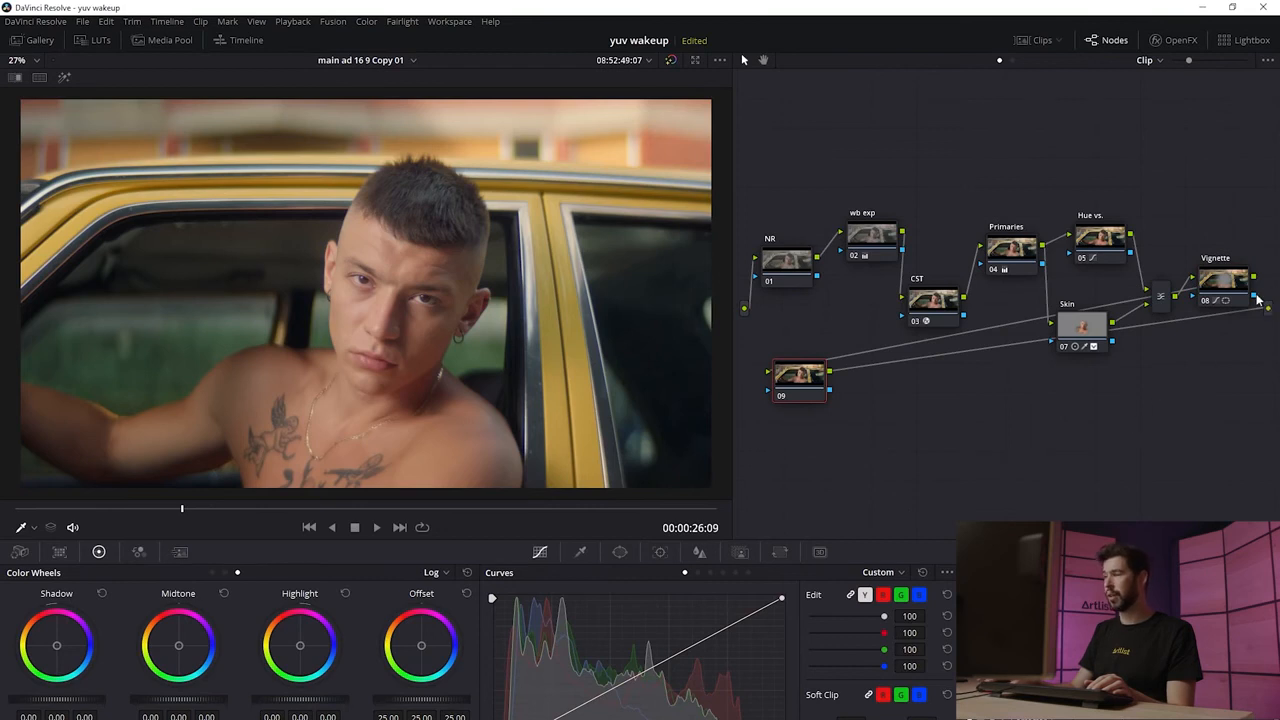
{"action": "left_click_drag", "start_coordinate": [1253, 297], "coordinate": [798, 390]}
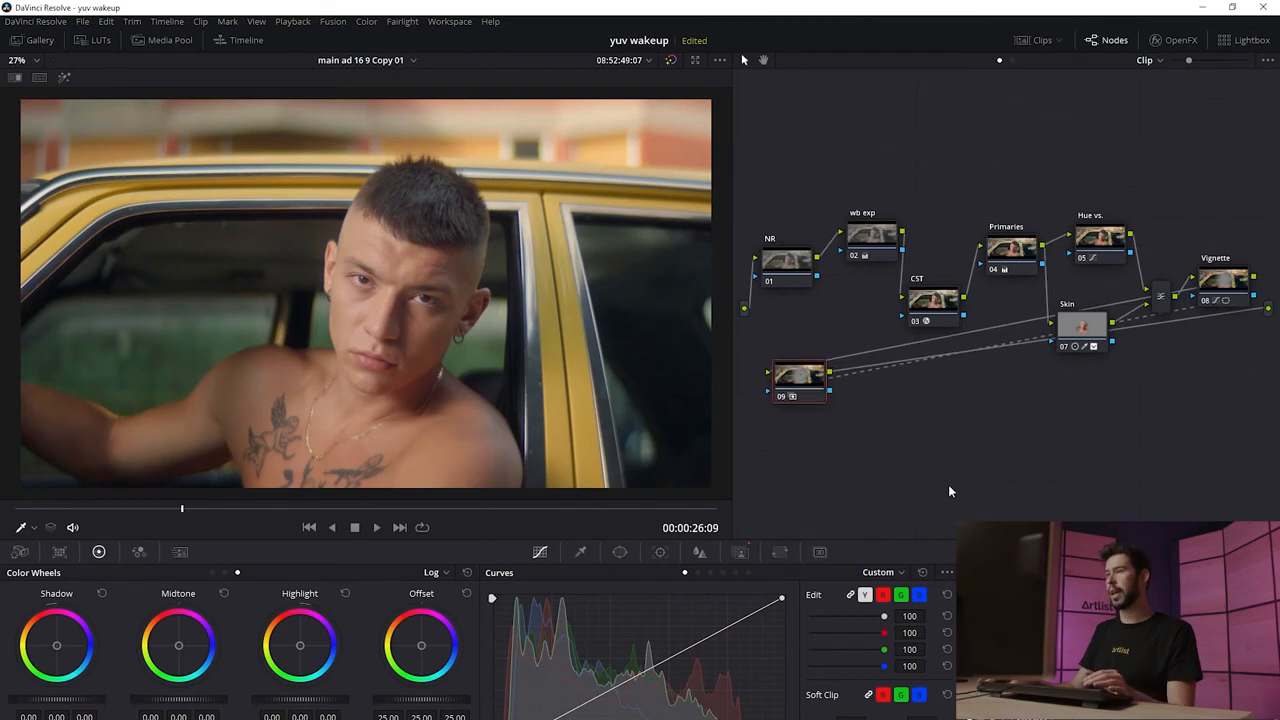
{"action": "left_click", "coordinate": [742, 556]}
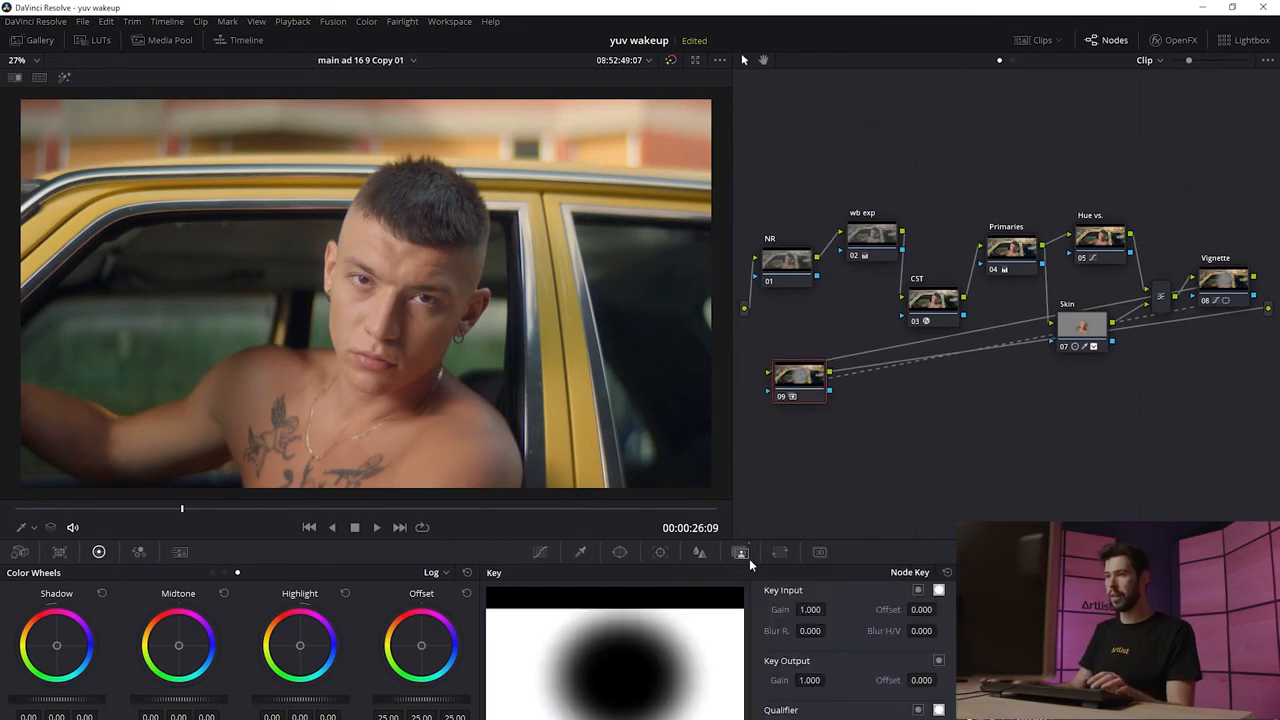
{"action": "left_click", "coordinate": [918, 592]}
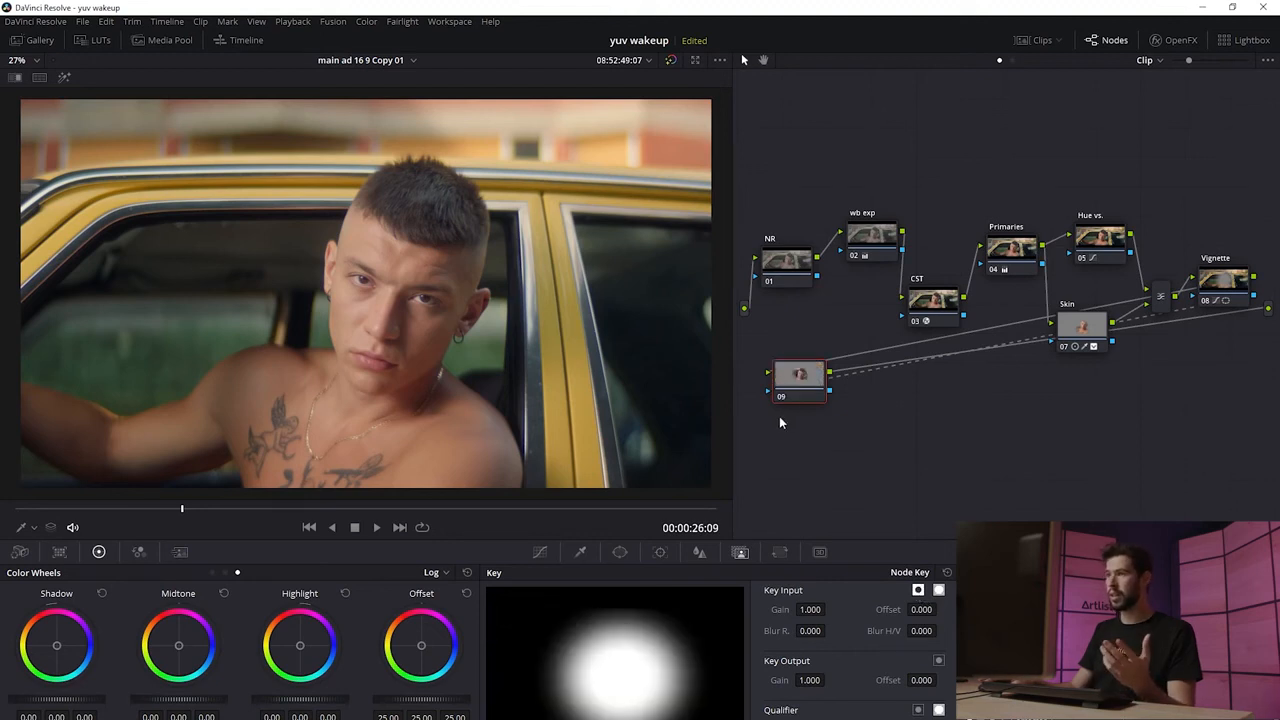
Brighten the area inside the window by lifting the new node's custom curve slightly in the upper midtones.
{"action": "left_click", "coordinate": [540, 552]}
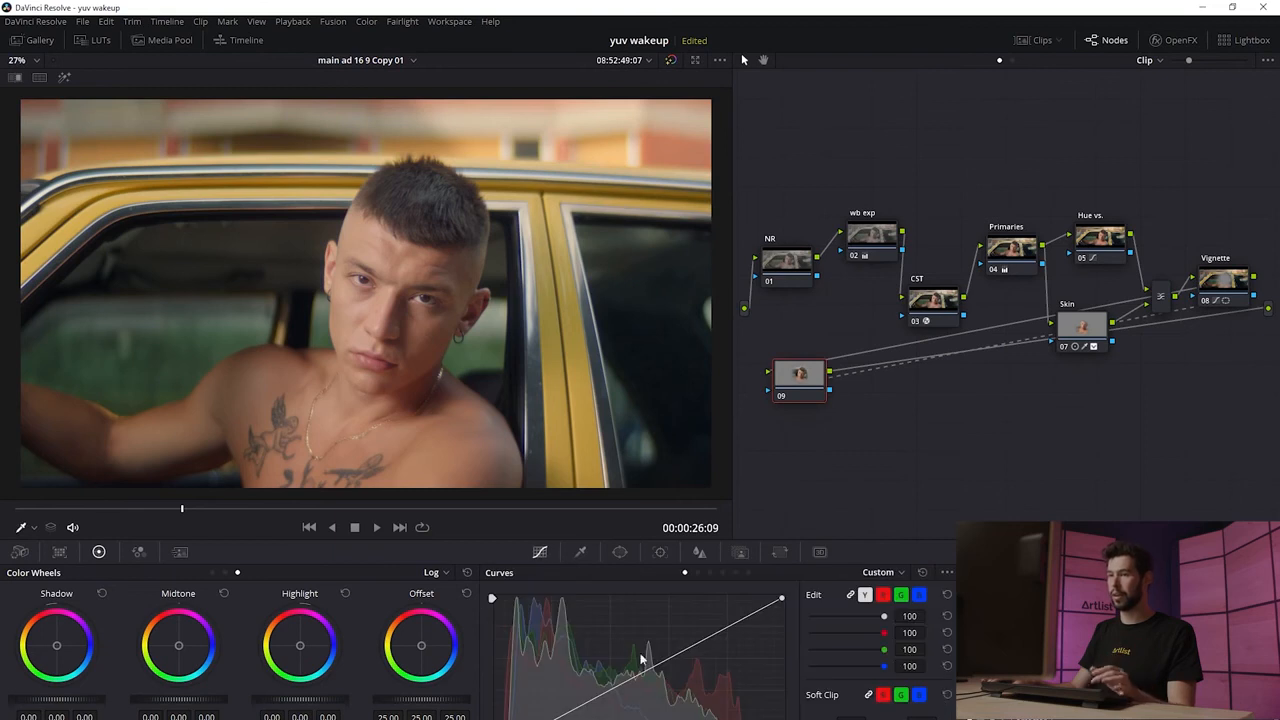
{"action": "left_click", "coordinate": [591, 700]}
{"action": "left_click_drag", "start_coordinate": [592, 704], "coordinate": [586, 708]}
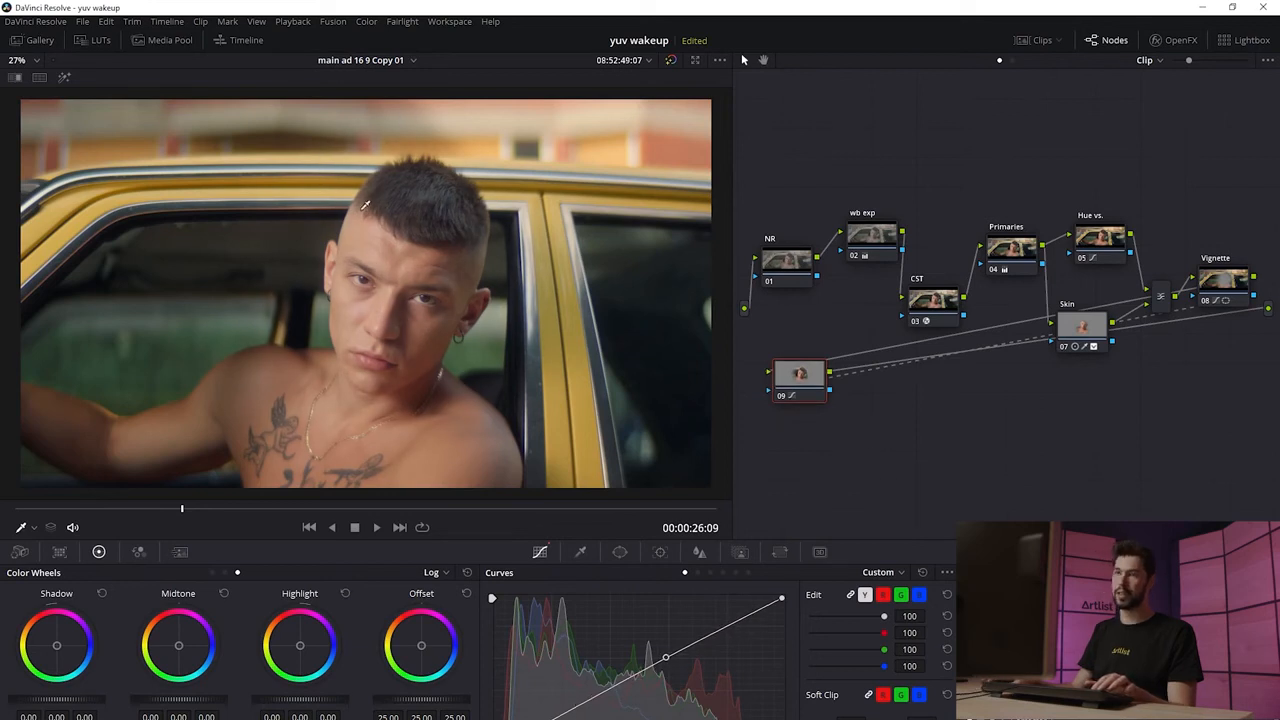
Compare the picture with the inner brightening and Vignette nodes off and on, and with the entire grade bypassed.
{"action": "key", "text": "ctrl+d"}
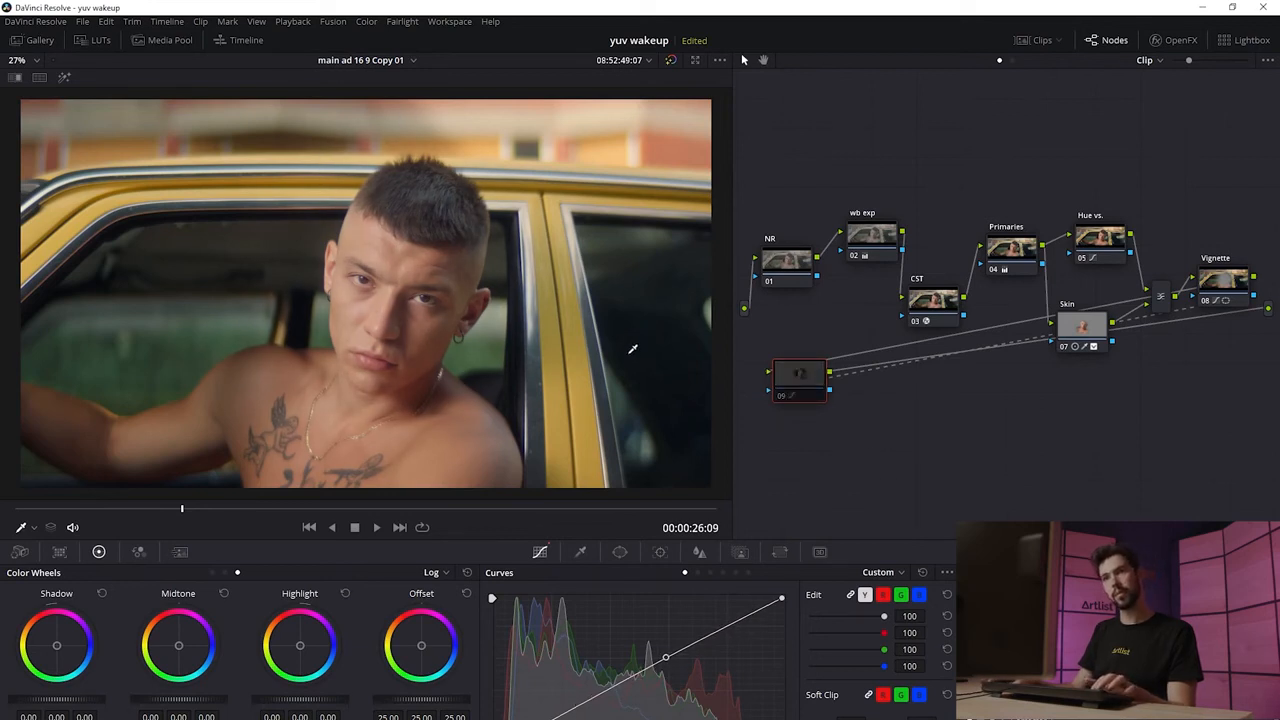
{"action": "key", "text": "ctrl+d"}
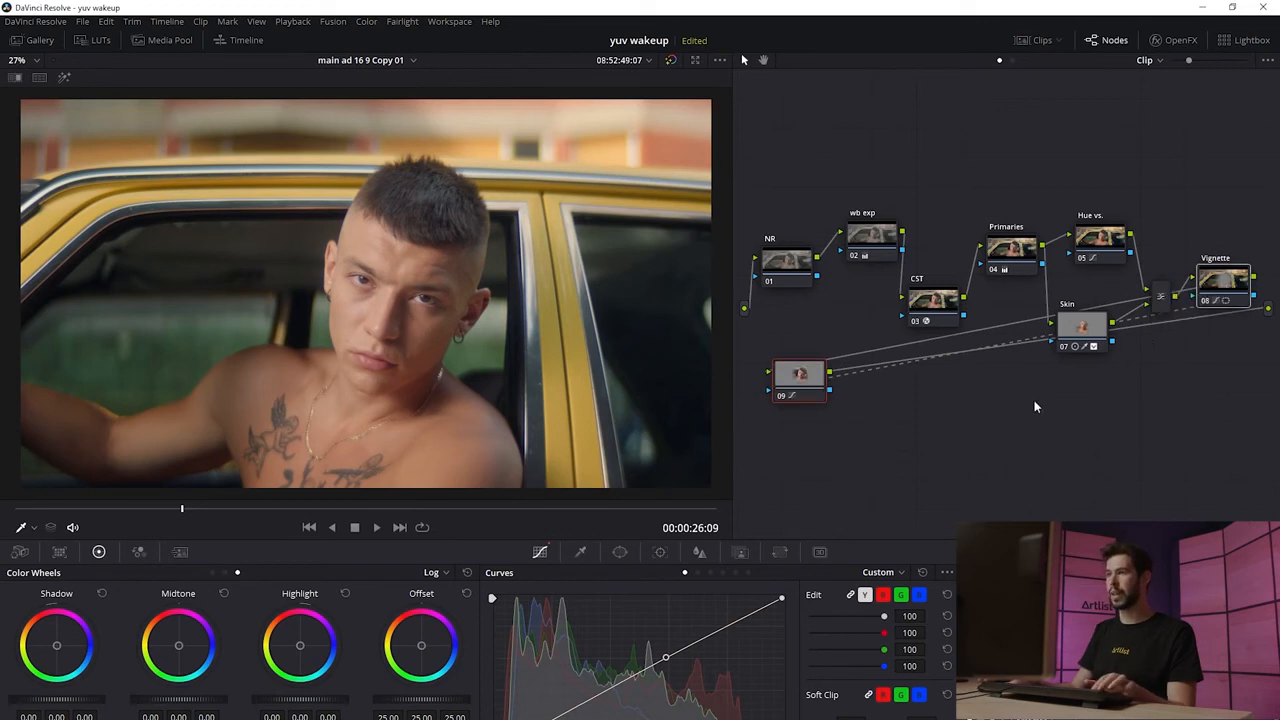
{"action": "key", "text": "ctrl+d"}
{"action": "key", "text": "ctrl+d"}
{"action": "key", "text": "ctrl+d"}
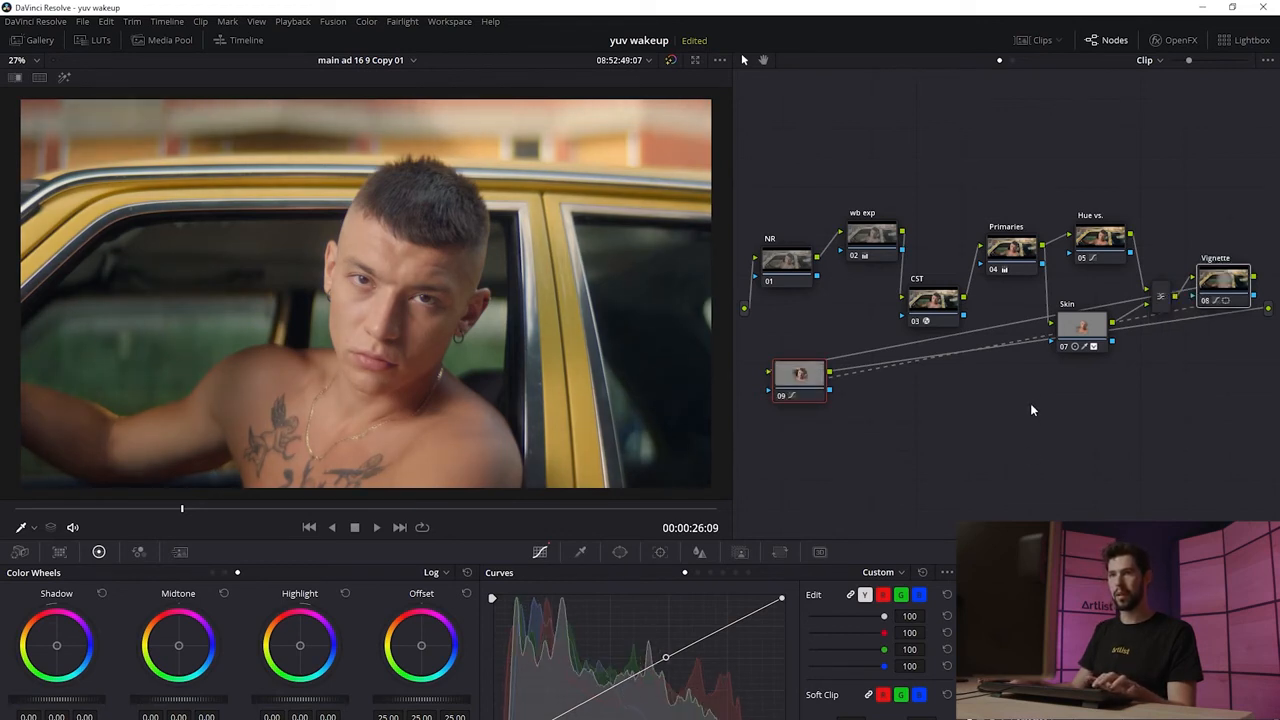
{"action": "key", "text": "ctrl+d"}
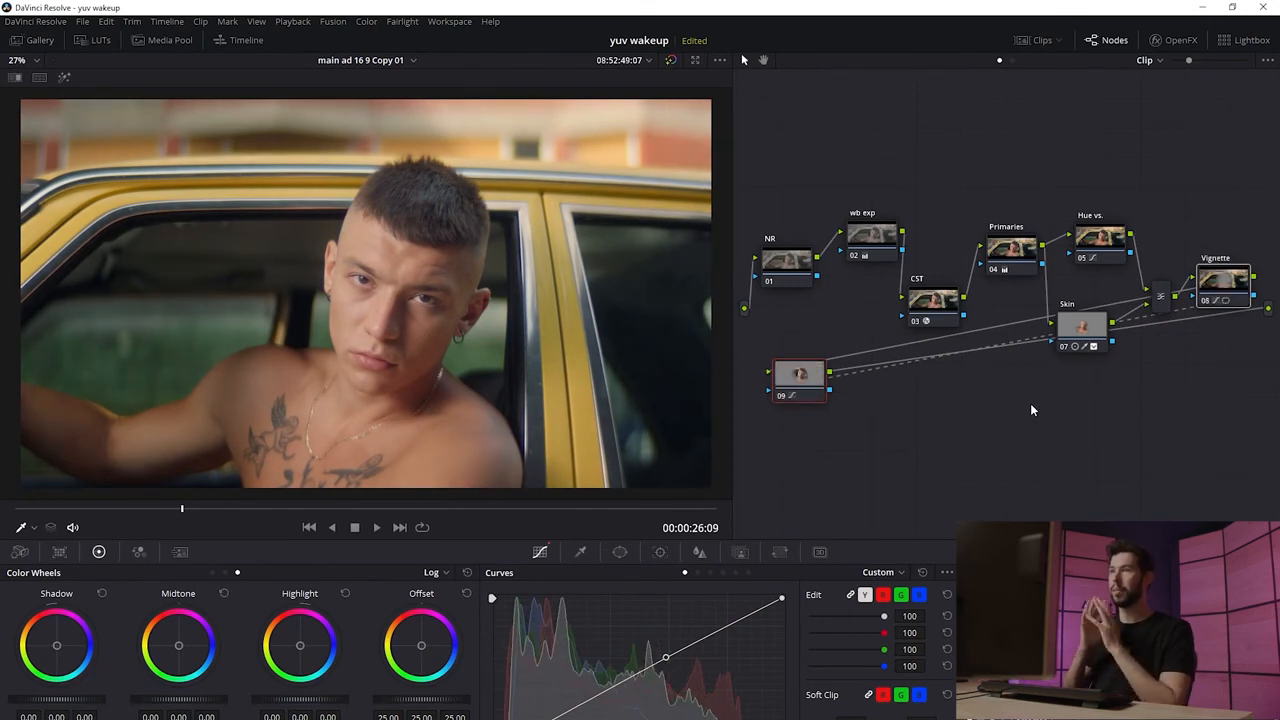
{"action": "left_click", "coordinate": [929, 420]}
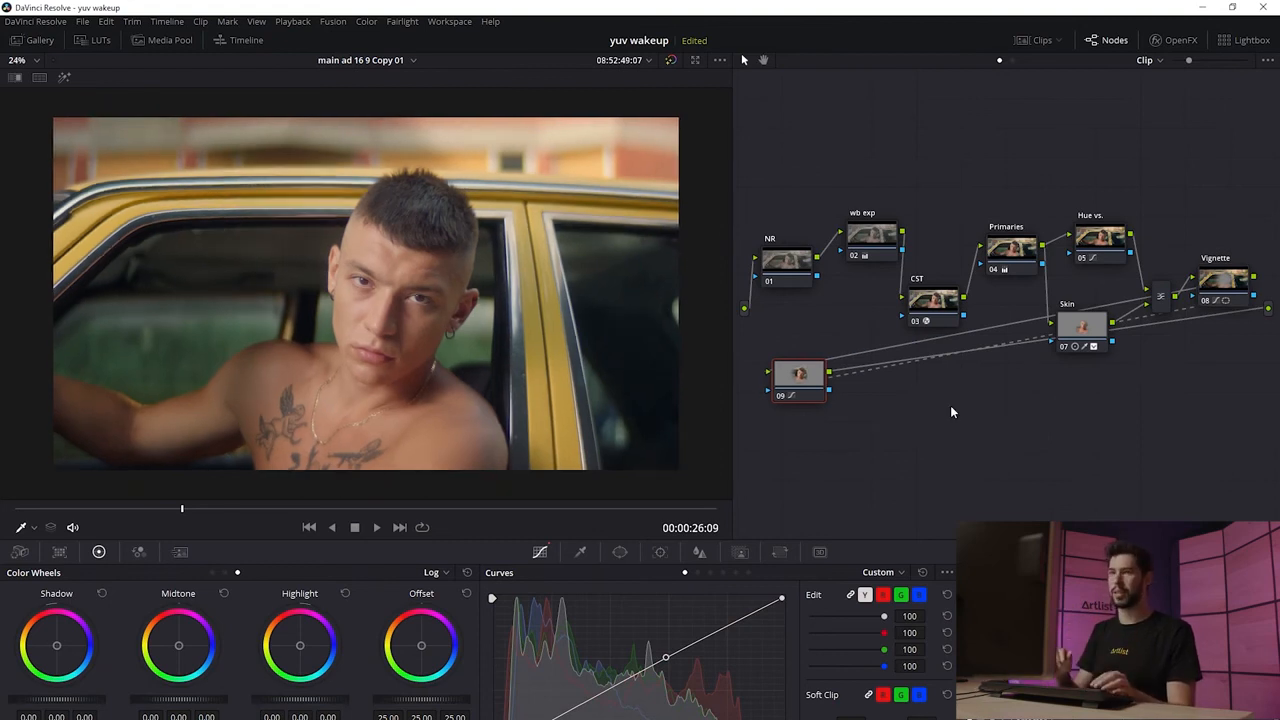
{"action": "key", "text": "shift+d"}
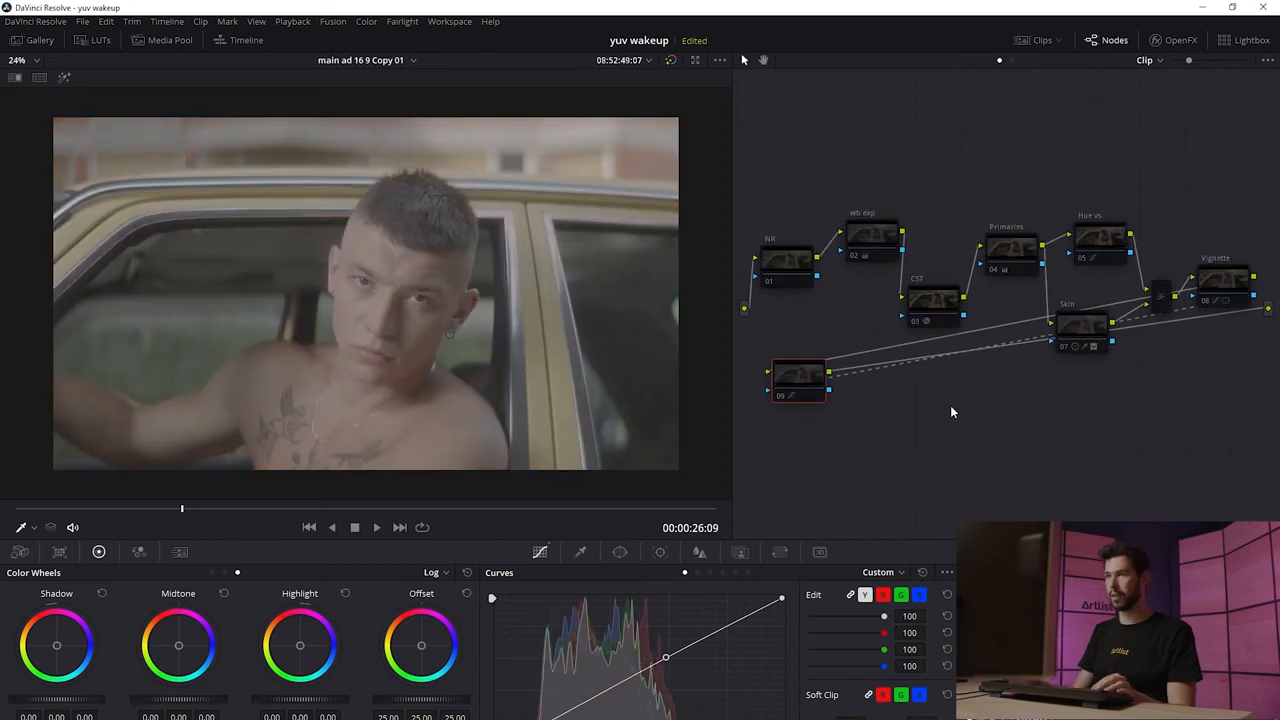
{"action": "key", "text": "shift+d"}
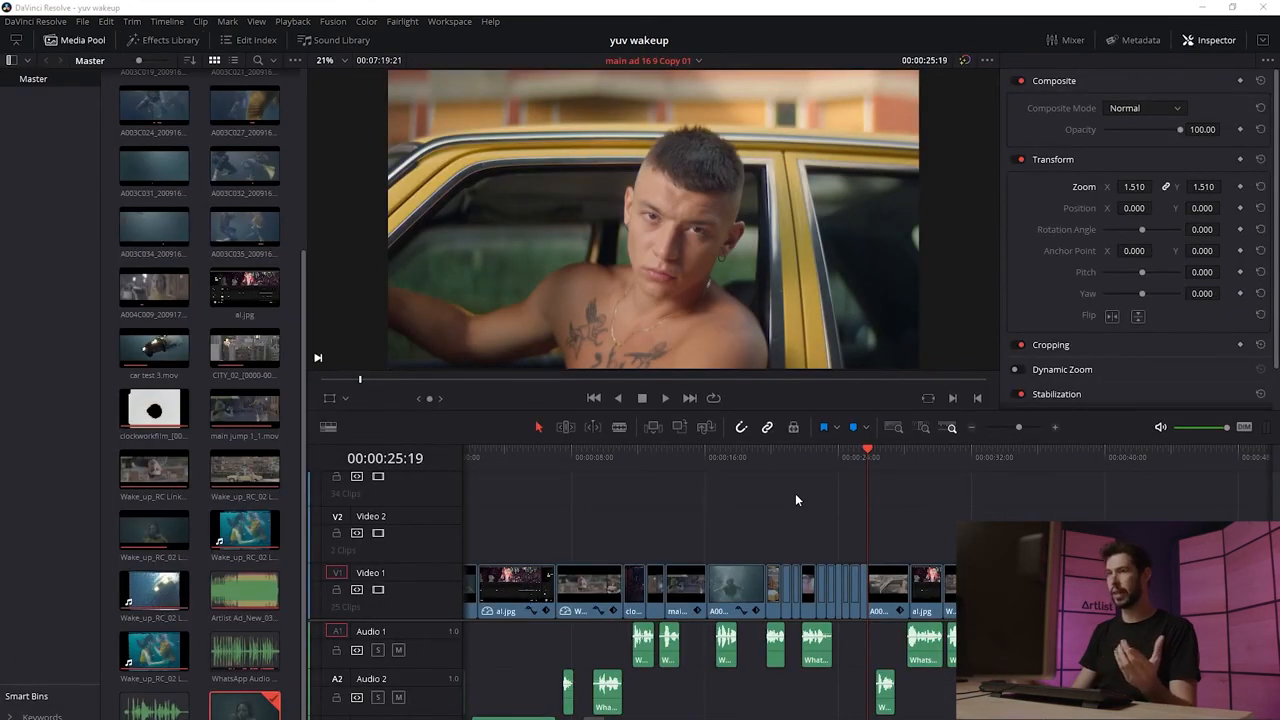
Go to the Deliver page and select the Premiere XML render preset.
{"action": "mouse_move", "coordinate": [636, 712]}
{"action": "left_click", "coordinate": [879, 712]}
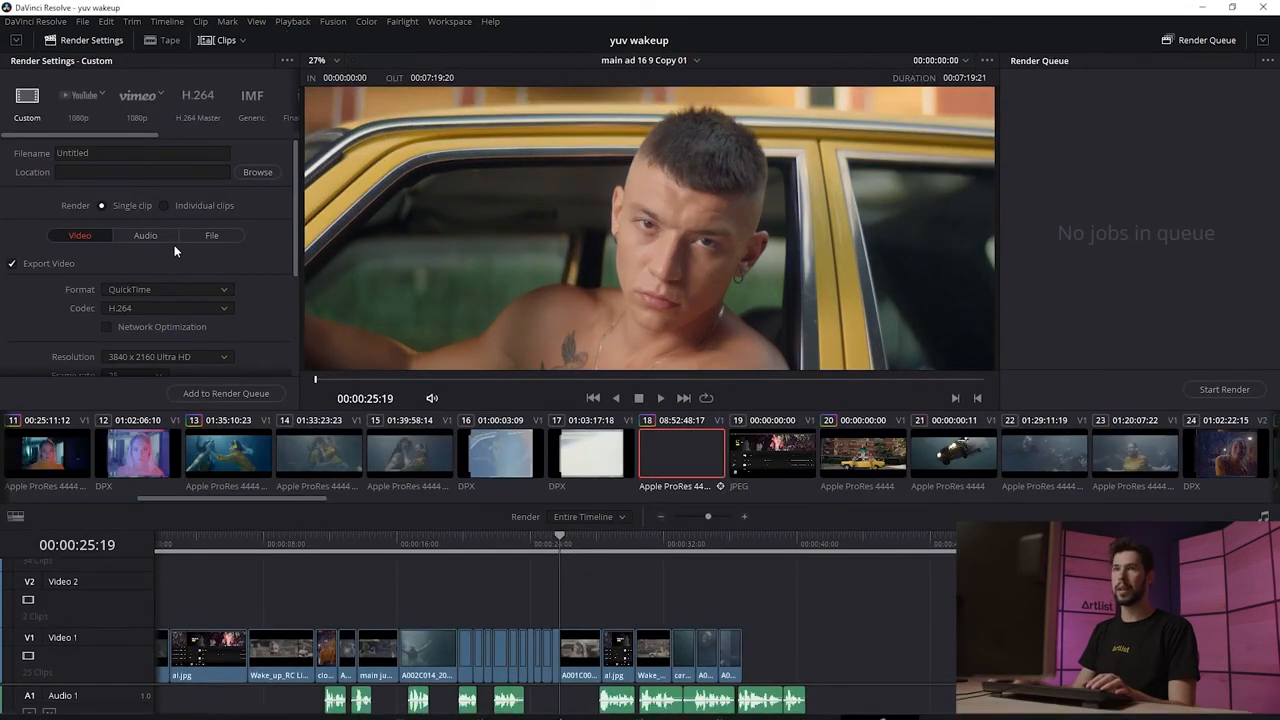
{"action": "left_click_drag", "start_coordinate": [99, 137], "coordinate": [240, 144]}
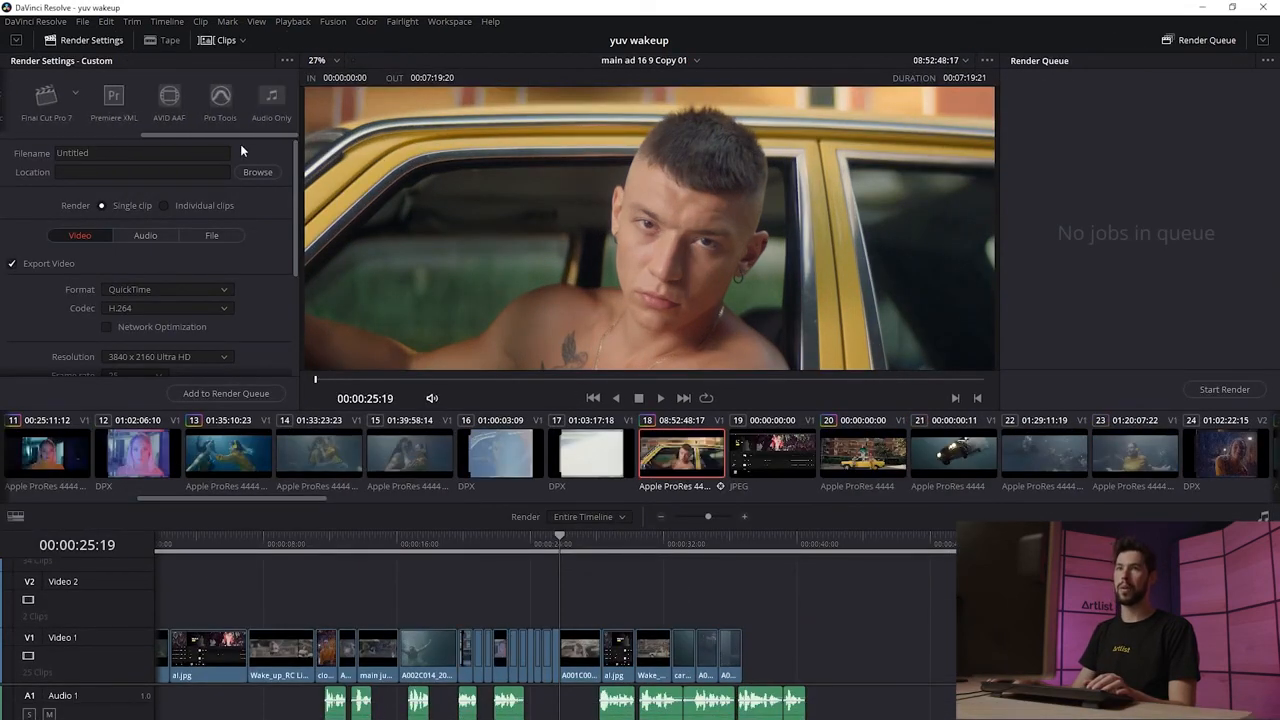
{"action": "left_click", "coordinate": [115, 104]}
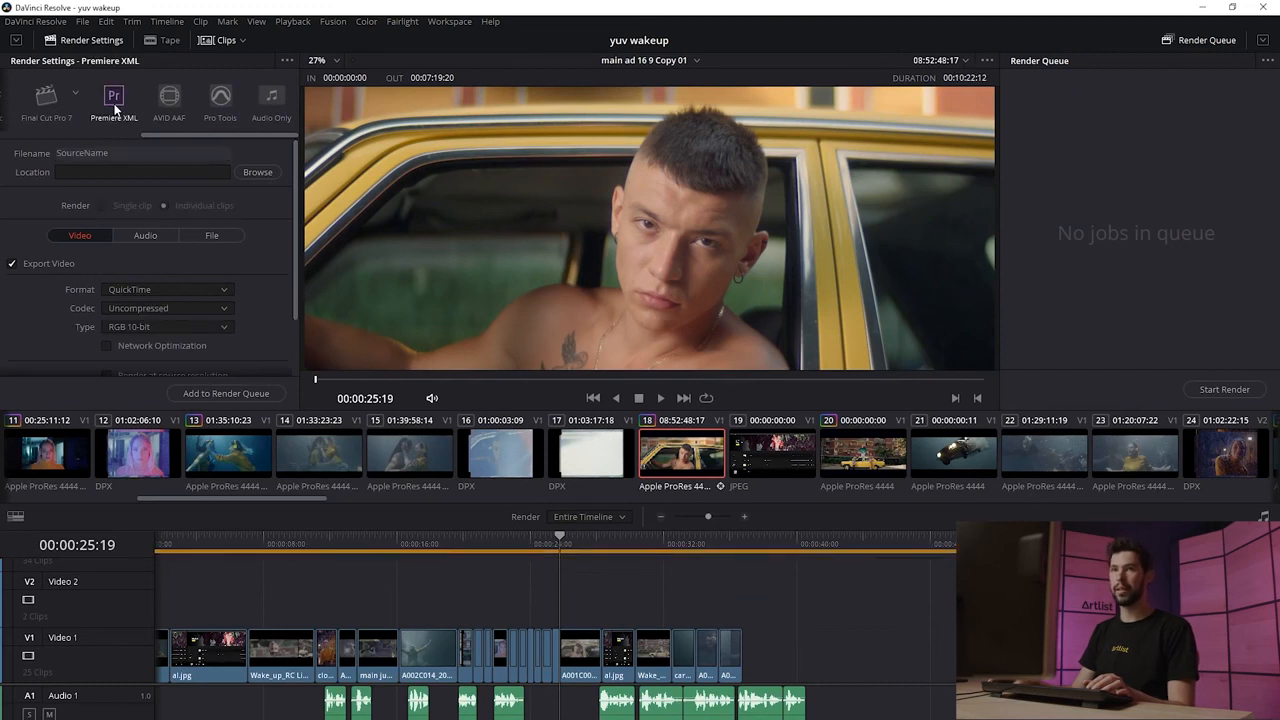
Set the render location to a new folder named From Resolve inside the tutorial's Color folder.
{"action": "left_click", "coordinate": [262, 174]}
{"action": "left_click_drag", "start_coordinate": [300, 40], "coordinate": [506, 214]}
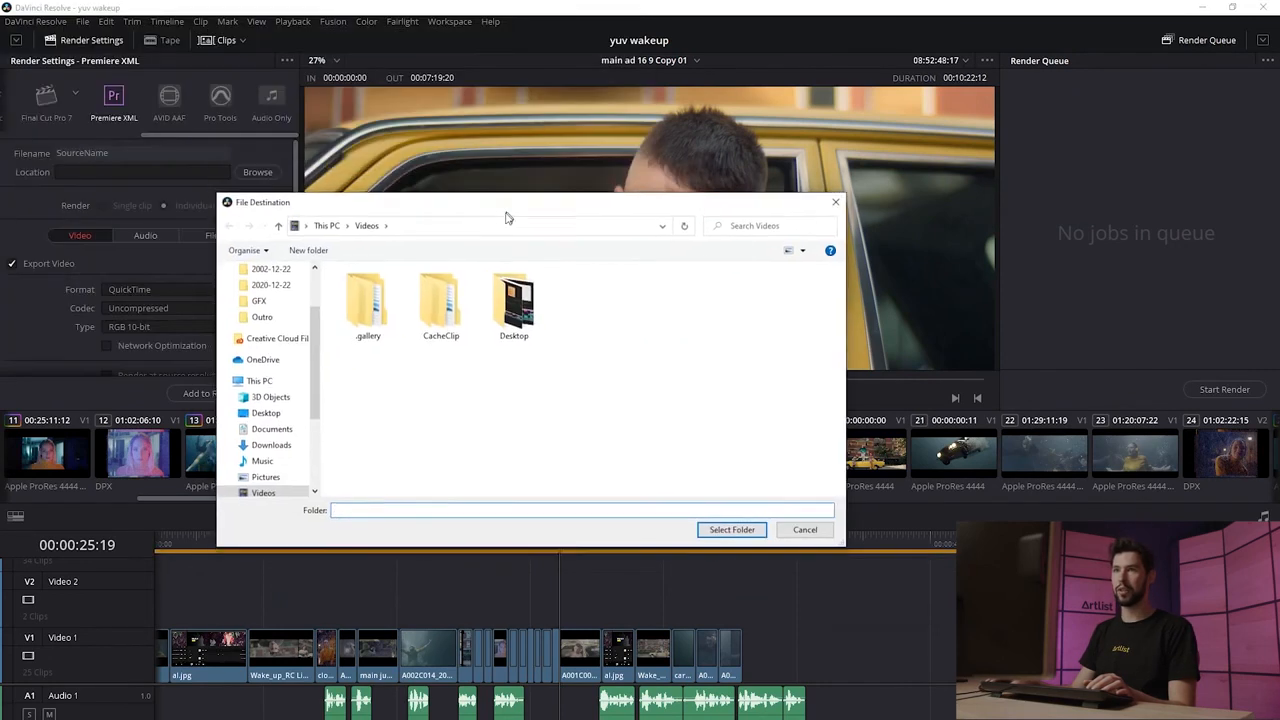
{"action": "double_click", "coordinate": [374, 308]}
{"action": "right_click", "coordinate": [466, 348]}
{"action": "mouse_move", "coordinate": [574, 487]}
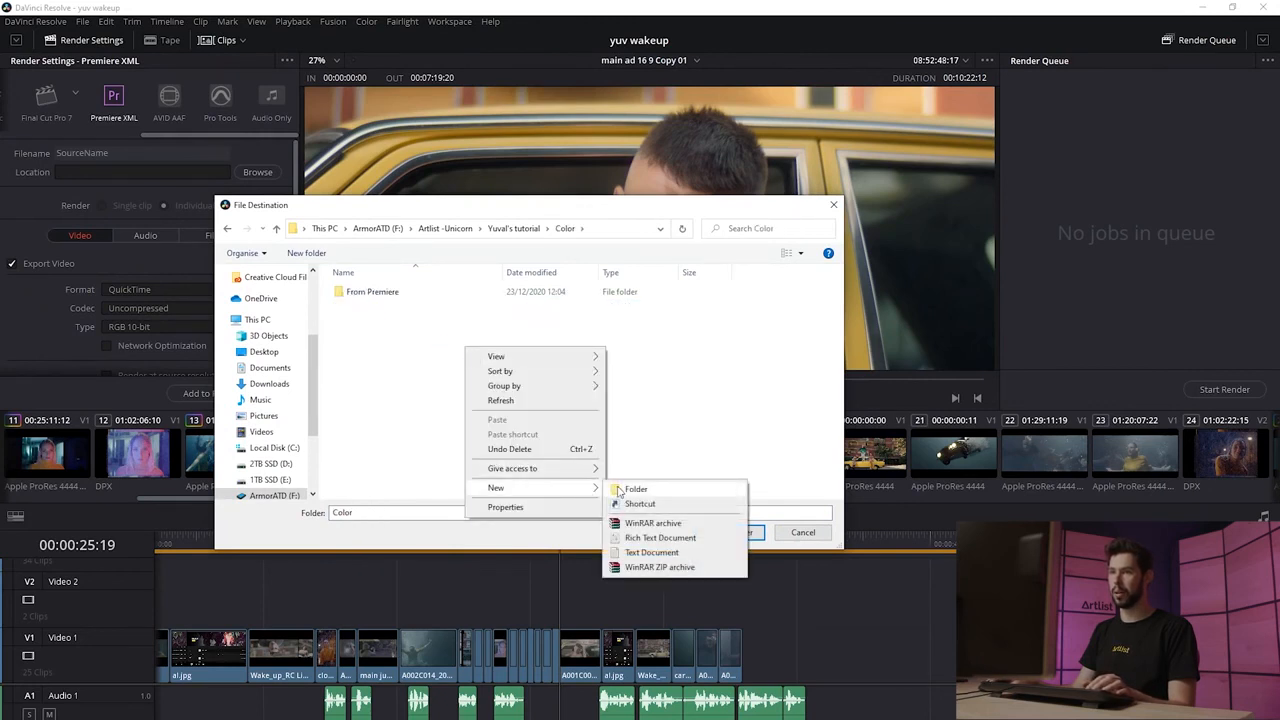
{"action": "left_click", "coordinate": [618, 488]}
{"action": "type", "text": "From Resolve"}
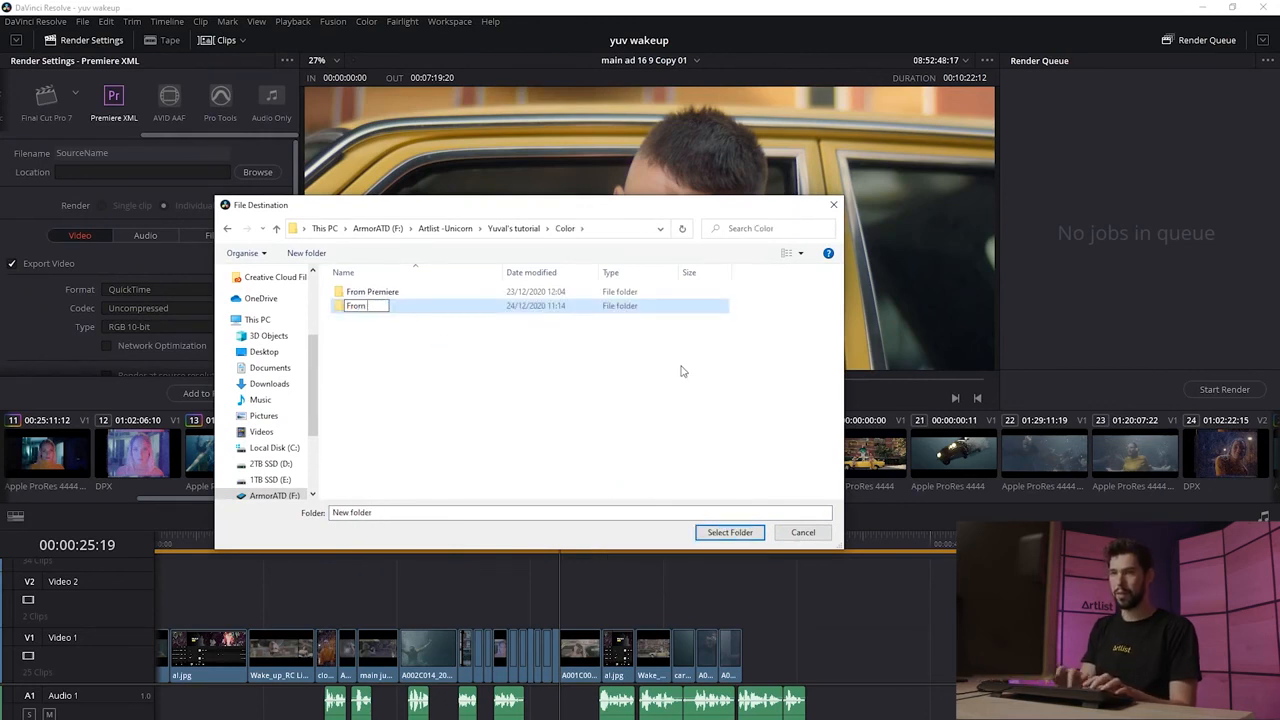
{"action": "left_click", "coordinate": [714, 530]}
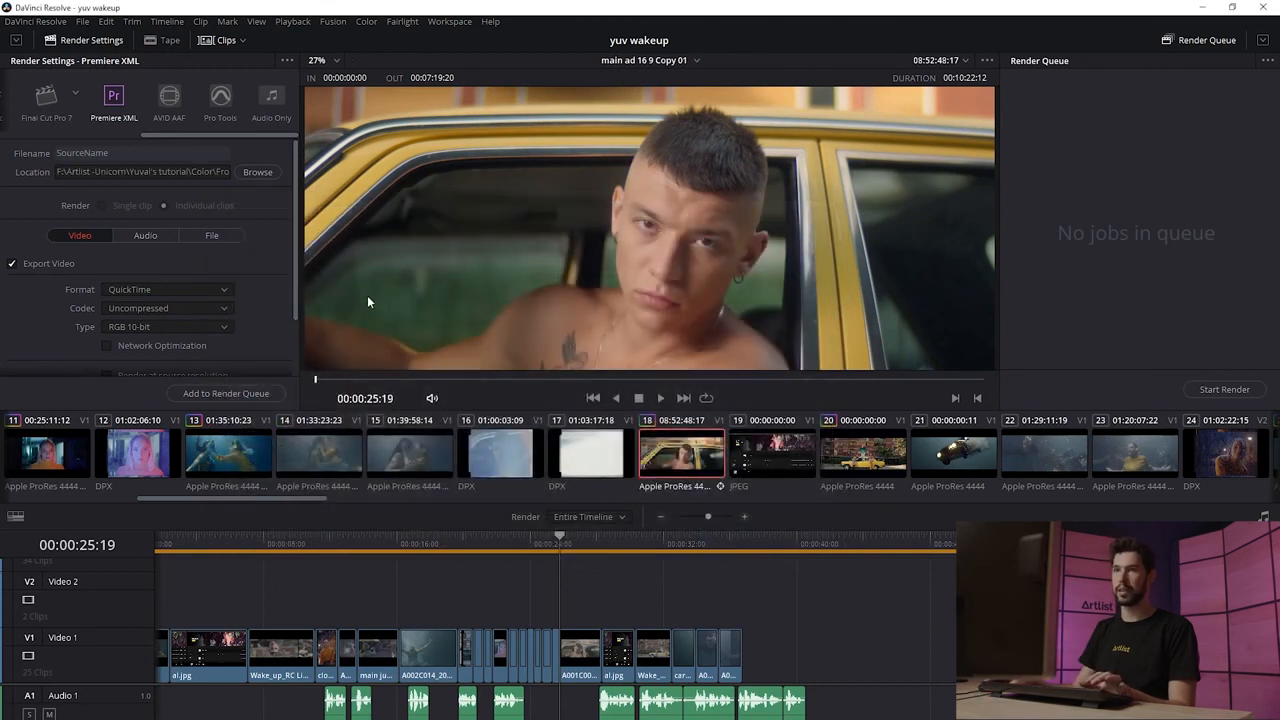
Set the video codec to DNxHD and turn off audio export.
{"action": "scroll", "coordinate": [295, 275], "scroll_direction": "down", "scroll_amount": 2}
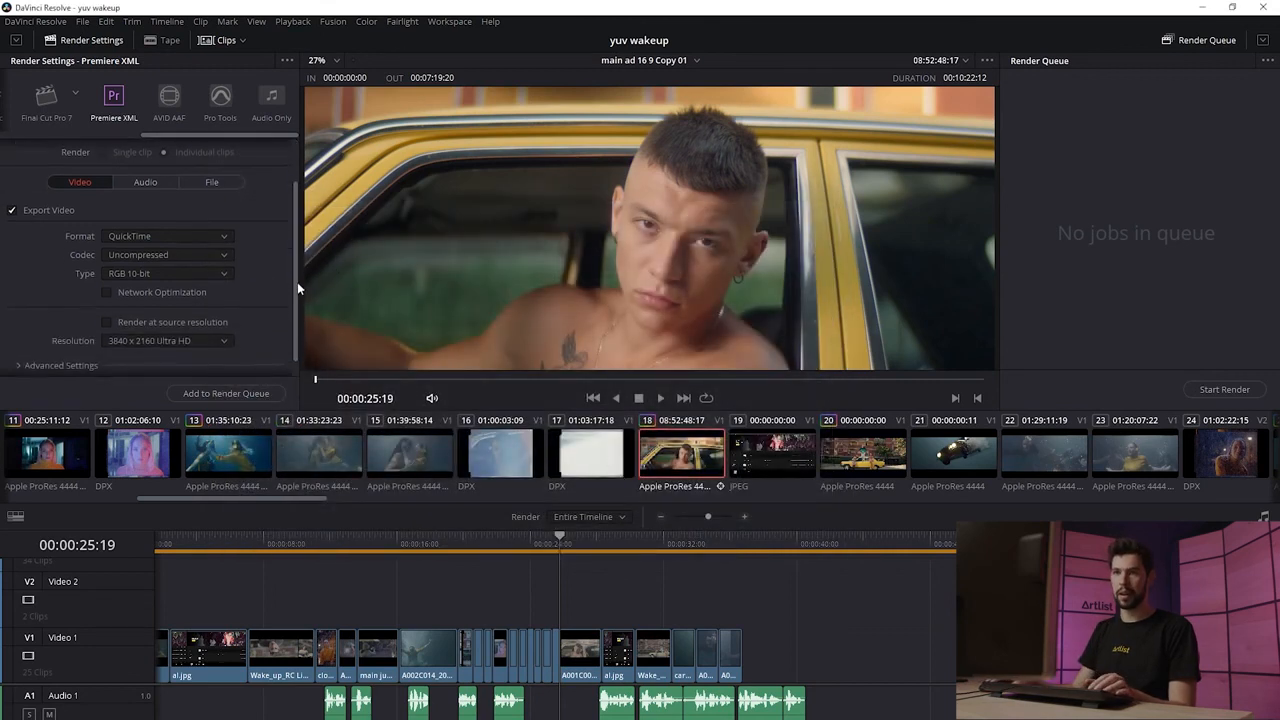
{"action": "left_click", "coordinate": [216, 253]}
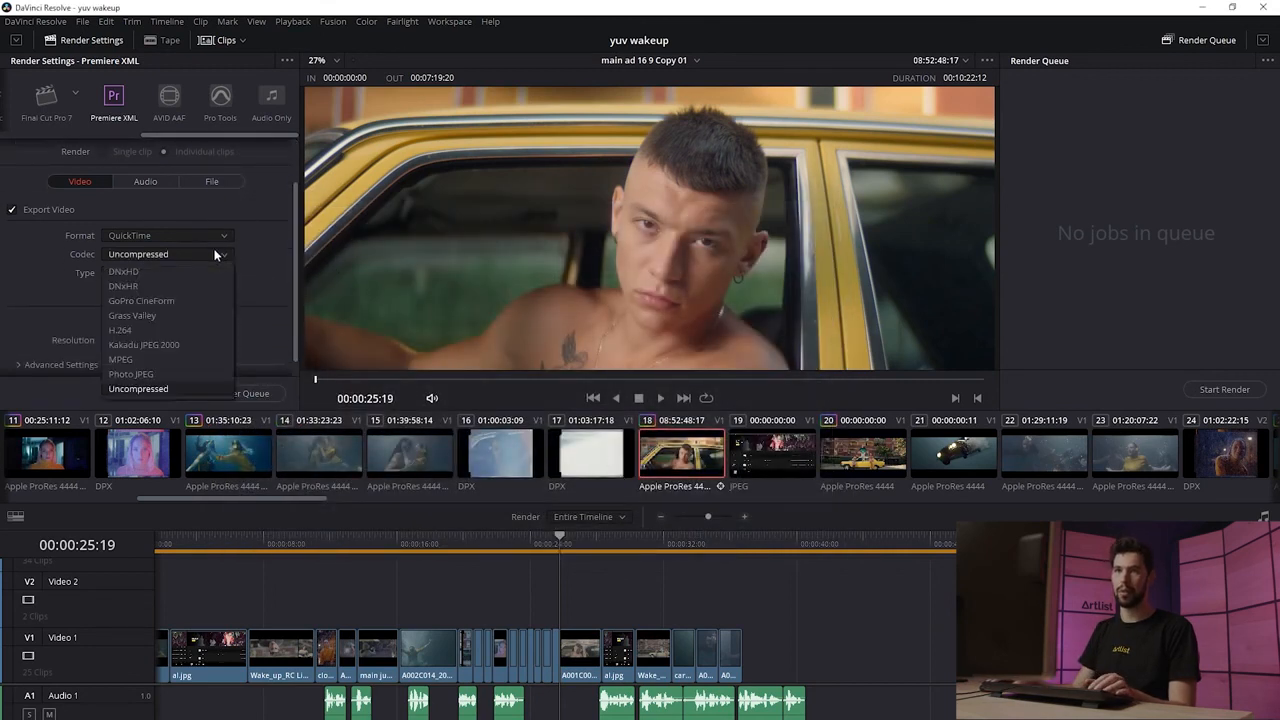
{"action": "left_click", "coordinate": [153, 270]}
{"action": "scroll", "coordinate": [260, 258], "scroll_direction": "up", "scroll_amount": 1}
{"action": "left_click", "coordinate": [151, 222]}
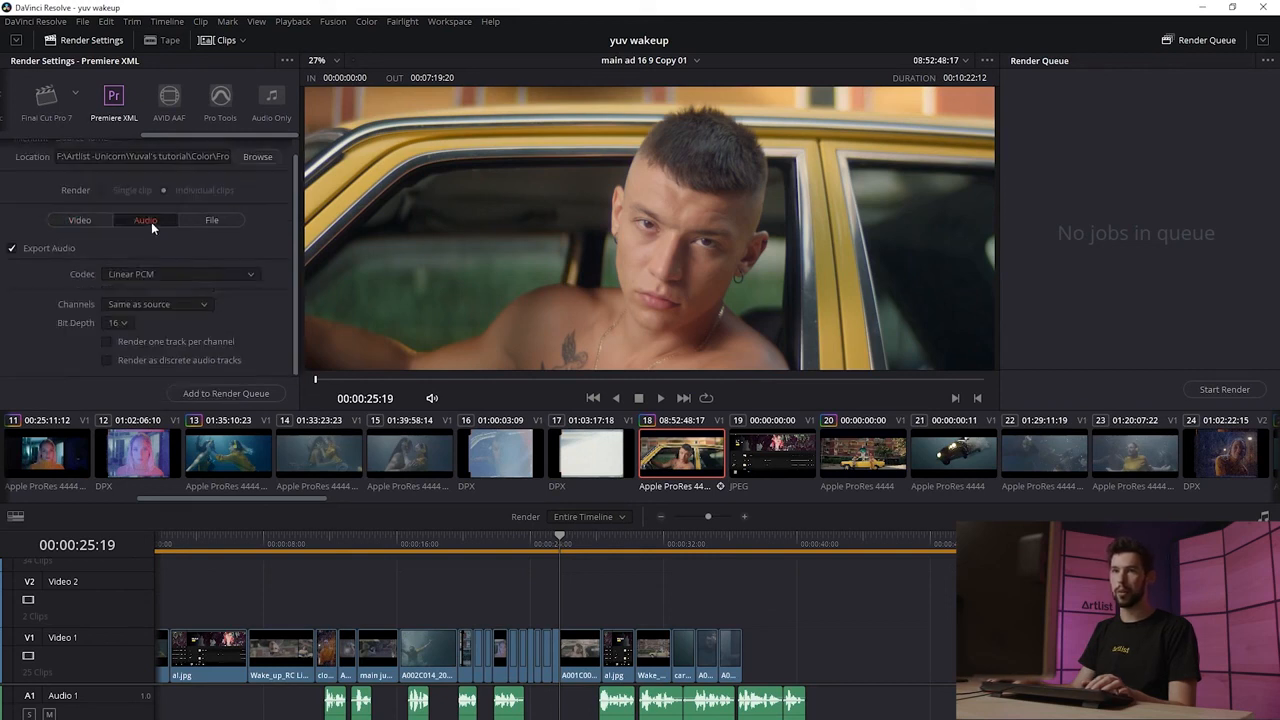
{"action": "left_click", "coordinate": [13, 252]}
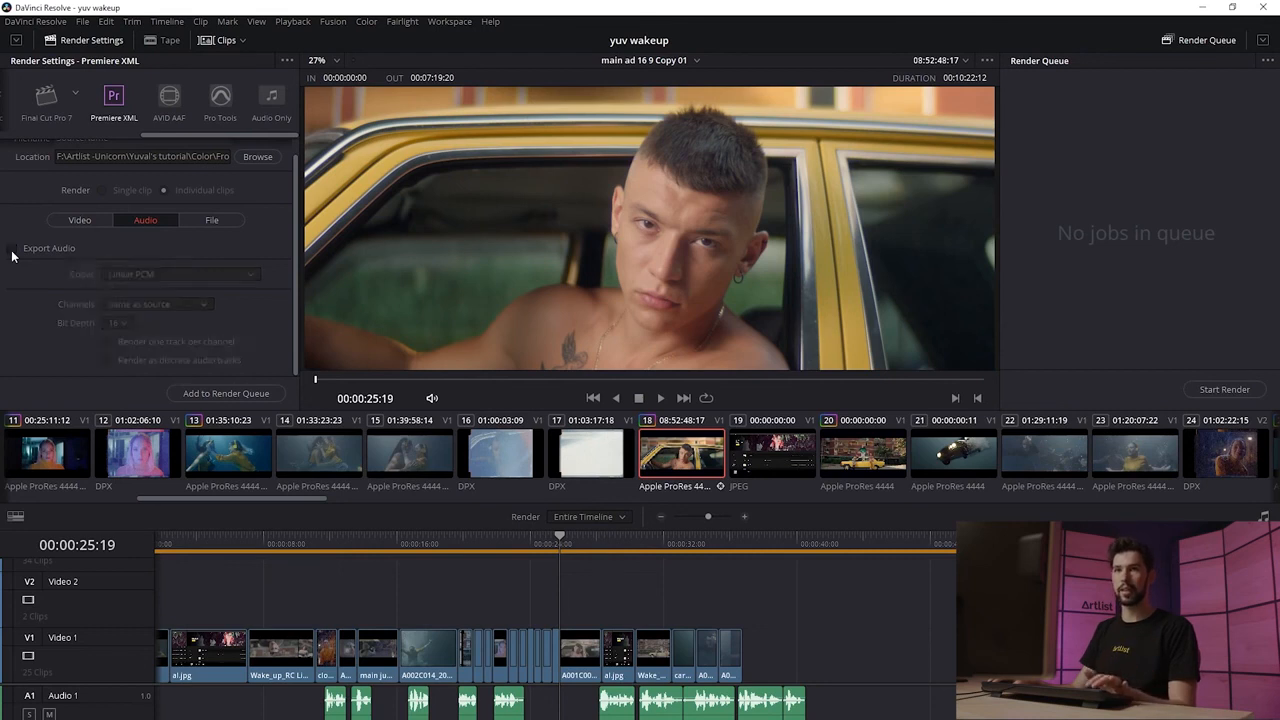
Add the timeline to the render queue and start rendering the job.
{"action": "left_click", "coordinate": [220, 397]}
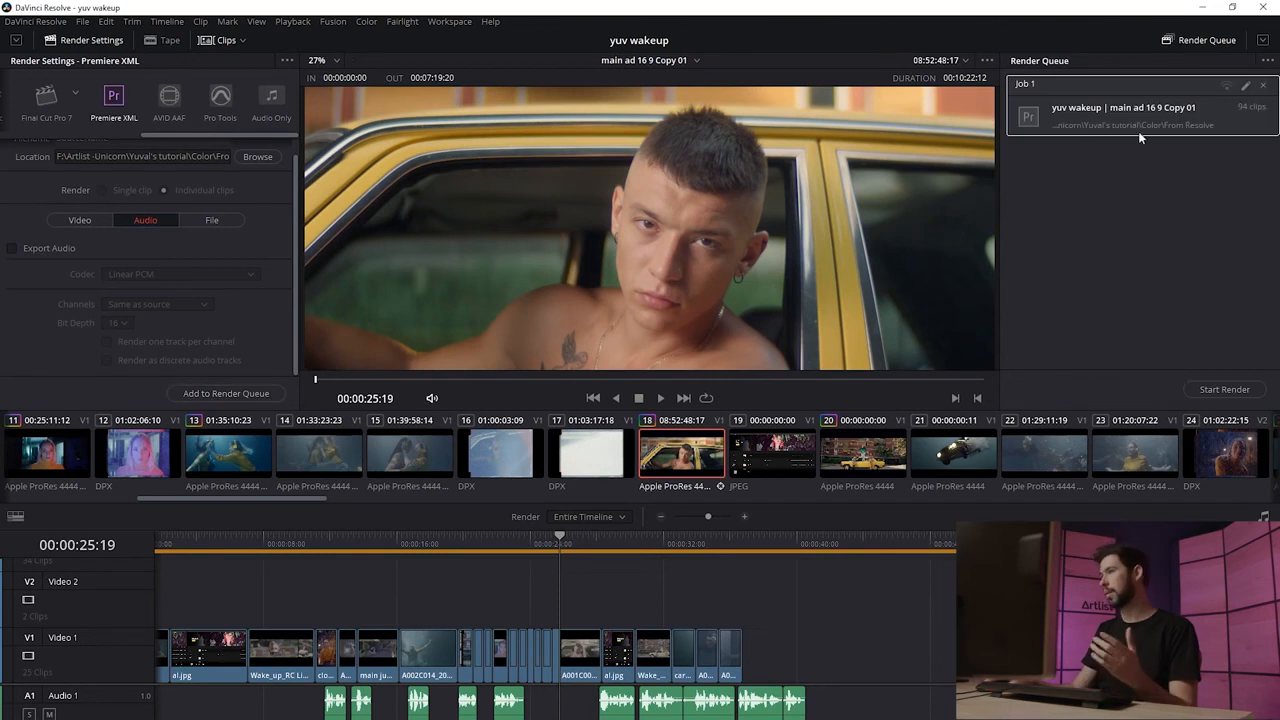
{"action": "left_click", "coordinate": [1222, 390]}
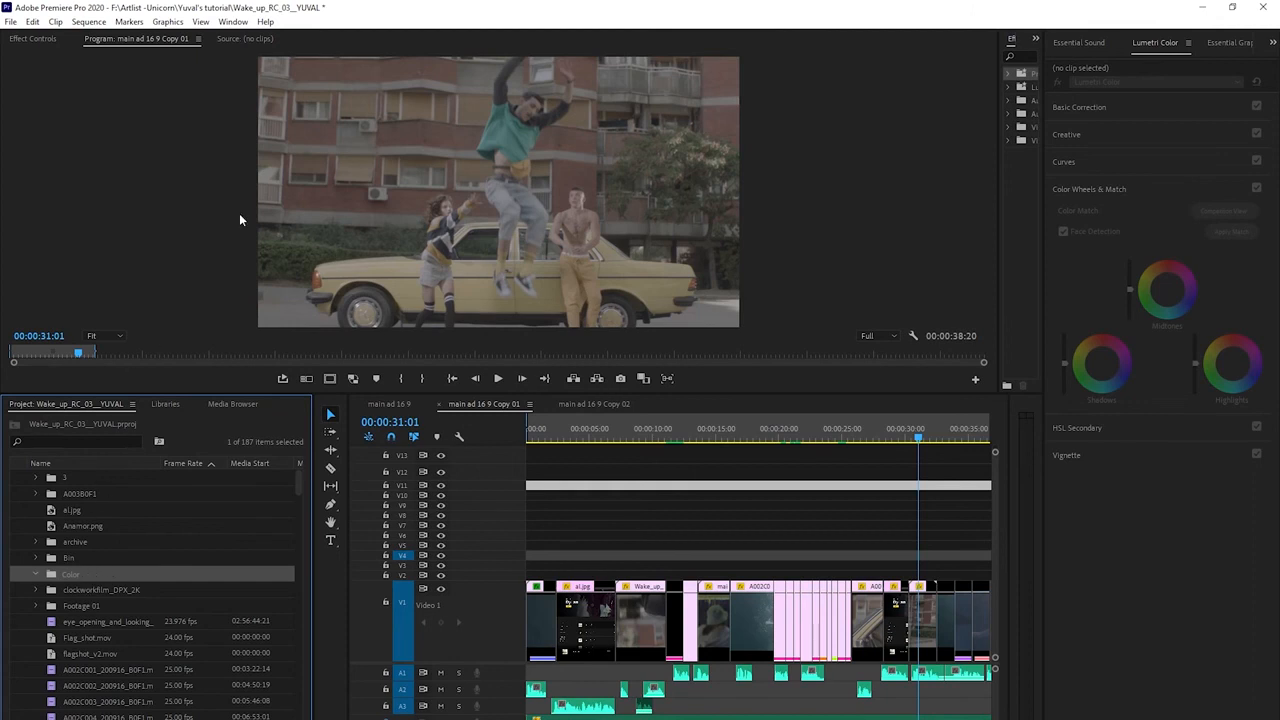
In Premiere Pro, import the rendered timeline file main ad 16 9 Copy 01.20201224112056 from the From Resolve folder.
{"action": "left_click", "coordinate": [10, 21]}
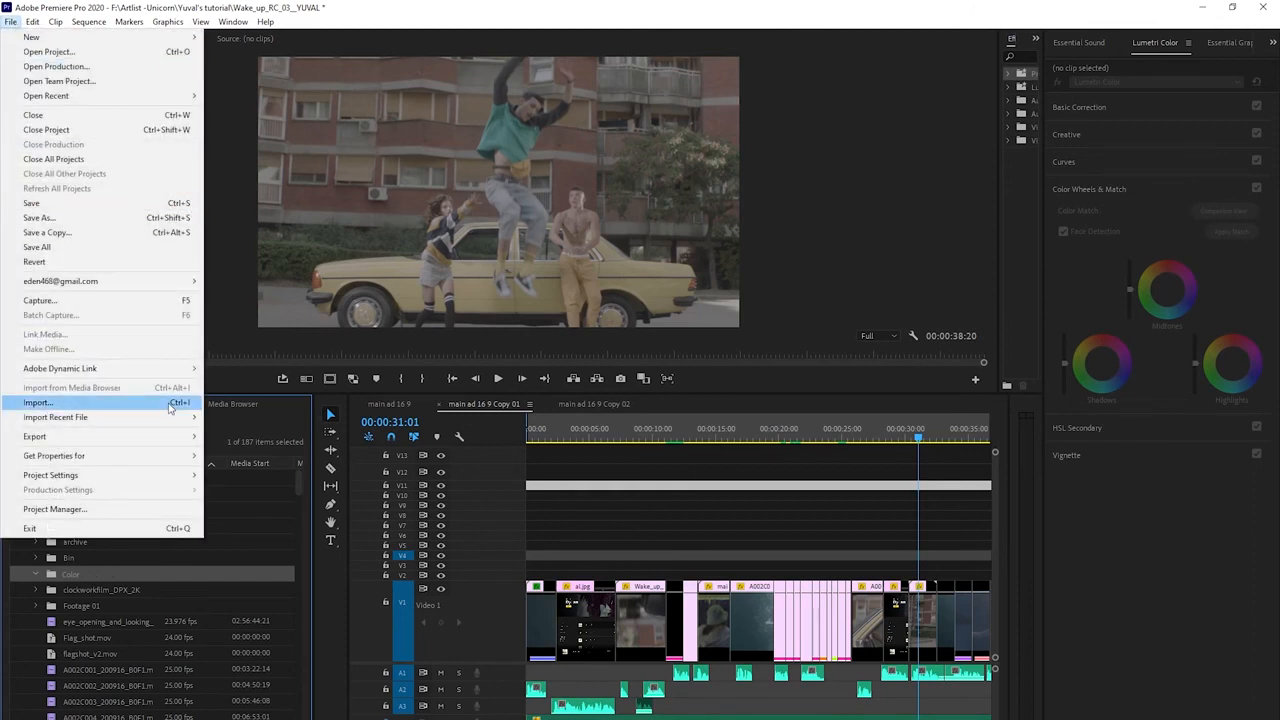
{"action": "left_click", "coordinate": [170, 403]}
{"action": "left_click", "coordinate": [302, 304]}
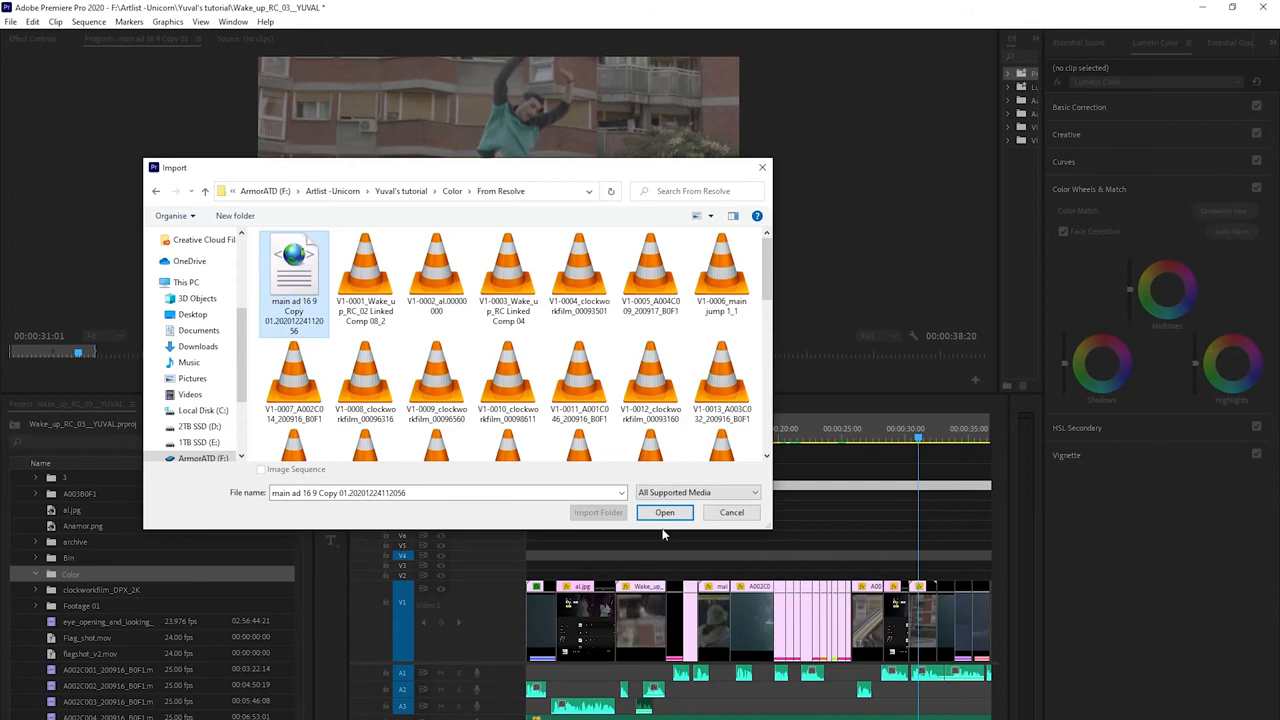
{"action": "left_click", "coordinate": [660, 513]}
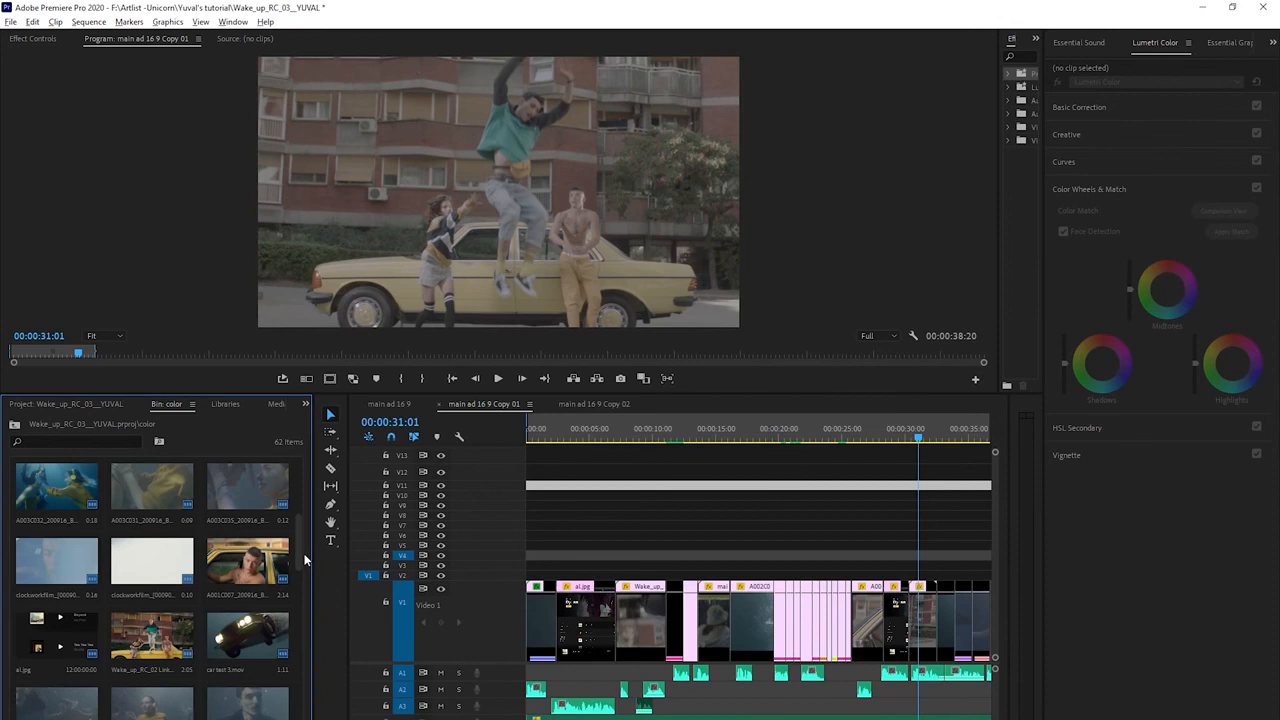
Filter the color bin by "seq" and open the main ad 16 9 Copy 01 (Resolve) sequence.
{"action": "left_click", "coordinate": [98, 442]}
{"action": "type", "text": "seq"}
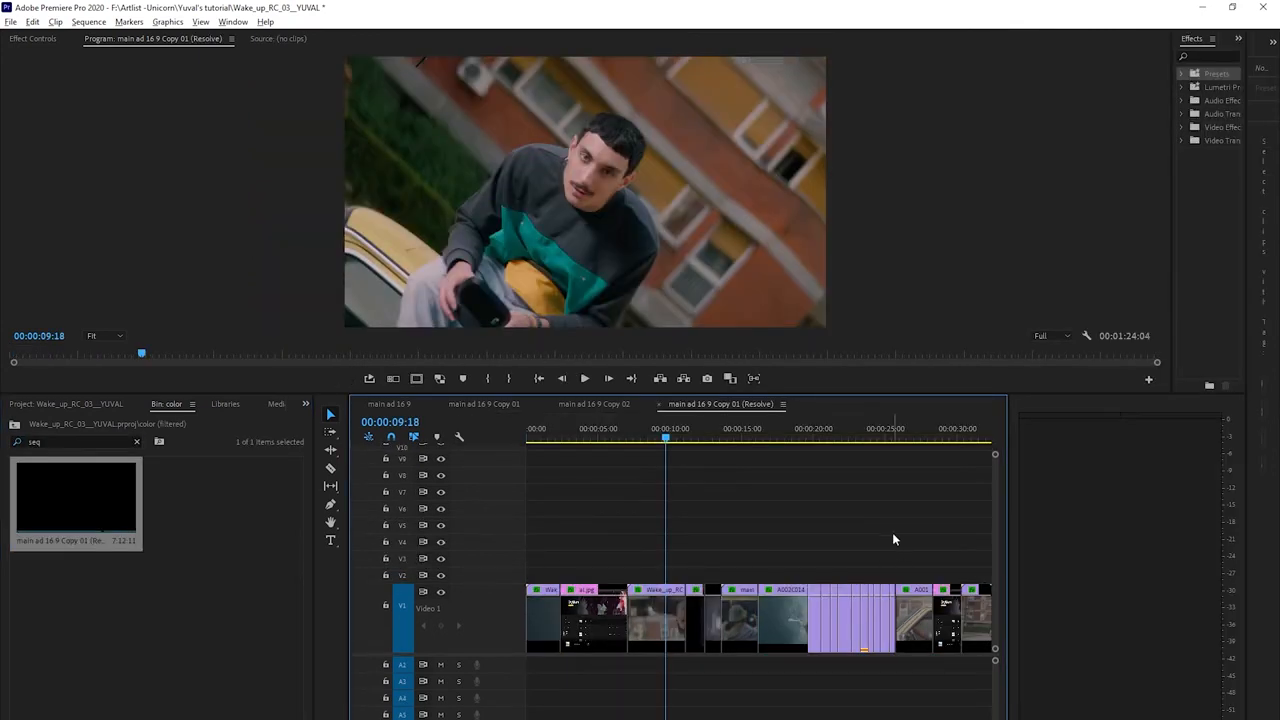
Examine the graded clips at several points of the imported Resolve sequence, from its start to the late section.
{"action": "left_click_drag", "start_coordinate": [668, 445], "coordinate": [655, 437]}
{"action": "left_click", "coordinate": [540, 436]}
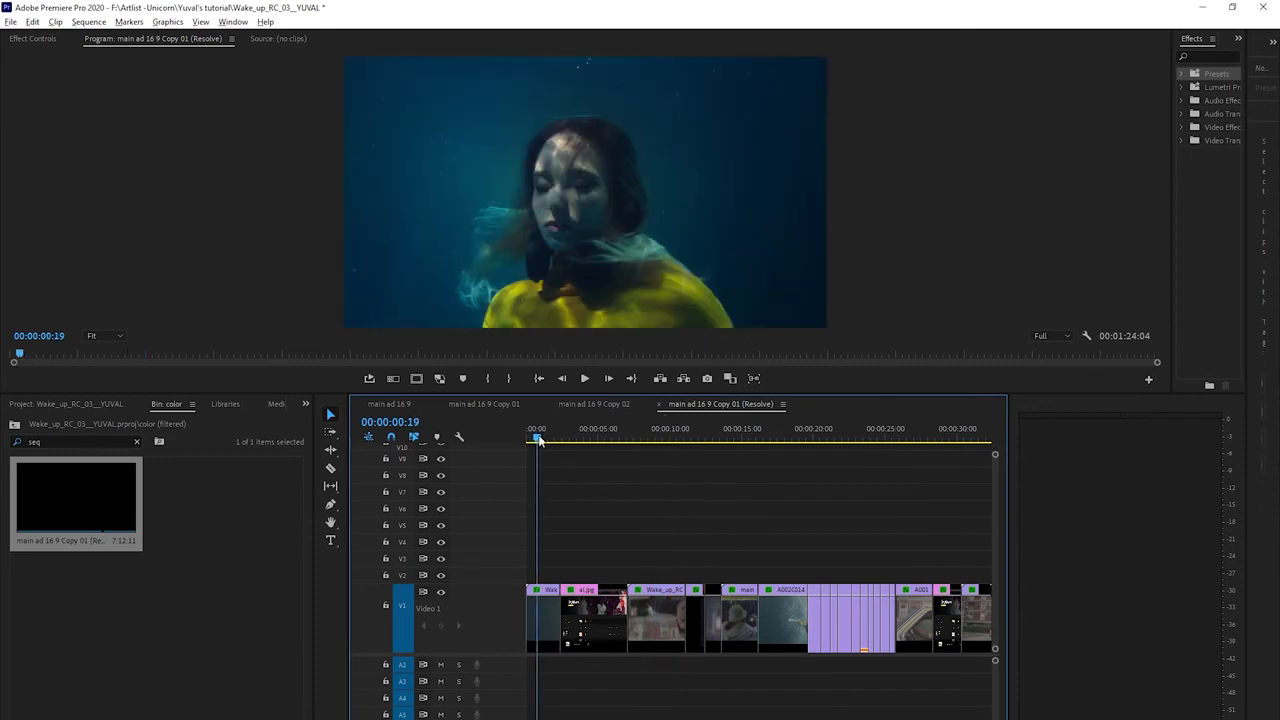
{"action": "left_click", "coordinate": [920, 436]}
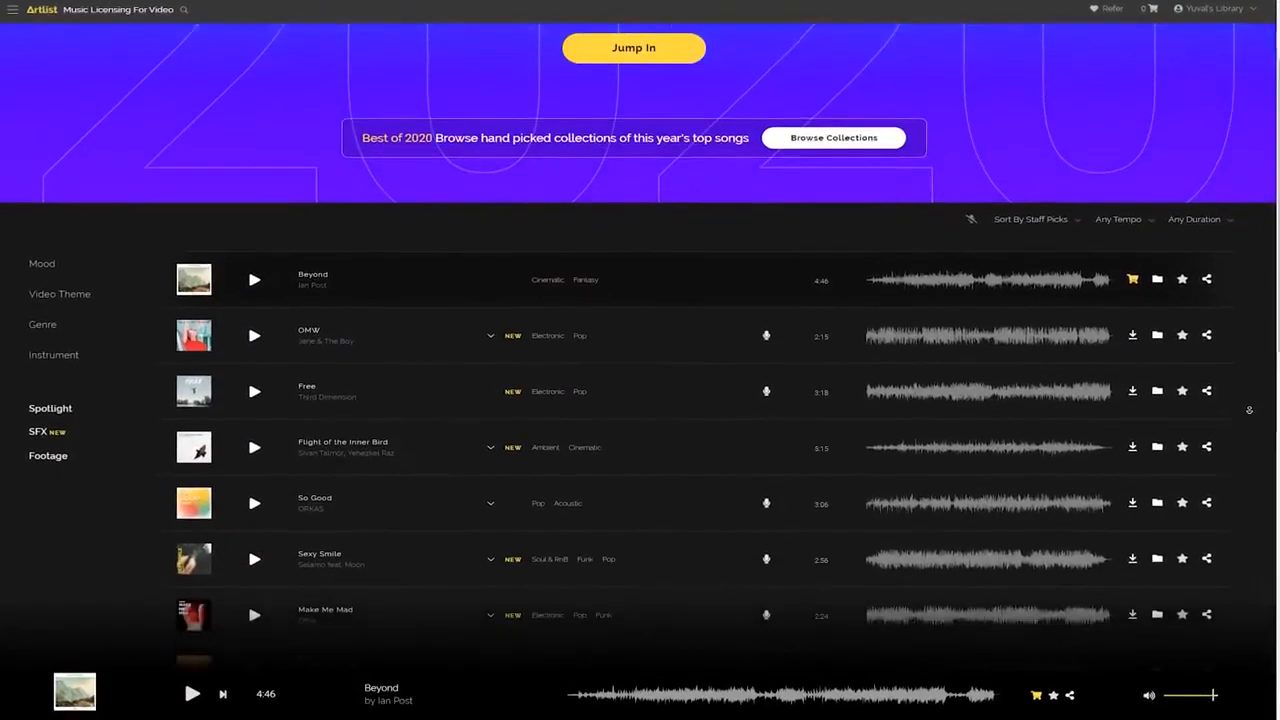
{"action": "scroll", "coordinate": [1249, 410], "scroll_direction": "down", "scroll_amount": 3}
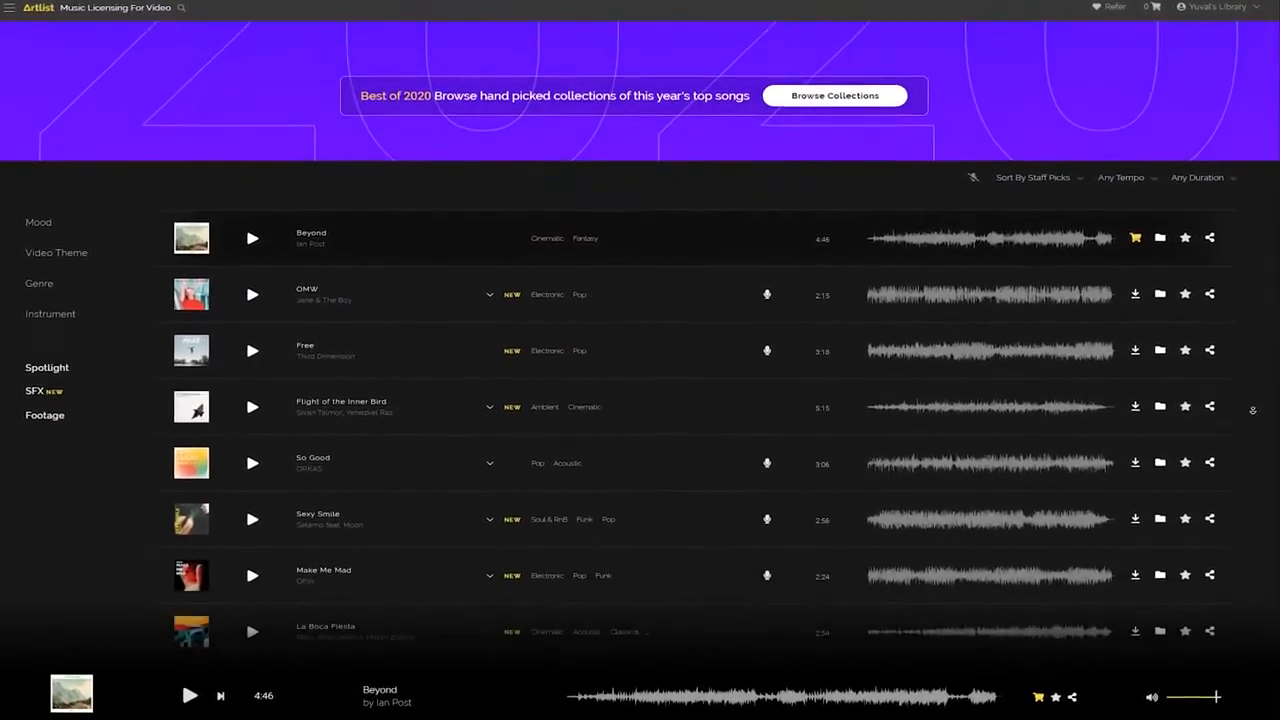
{"action": "scroll", "coordinate": [1263, 411], "scroll_direction": "down", "scroll_amount": 2}
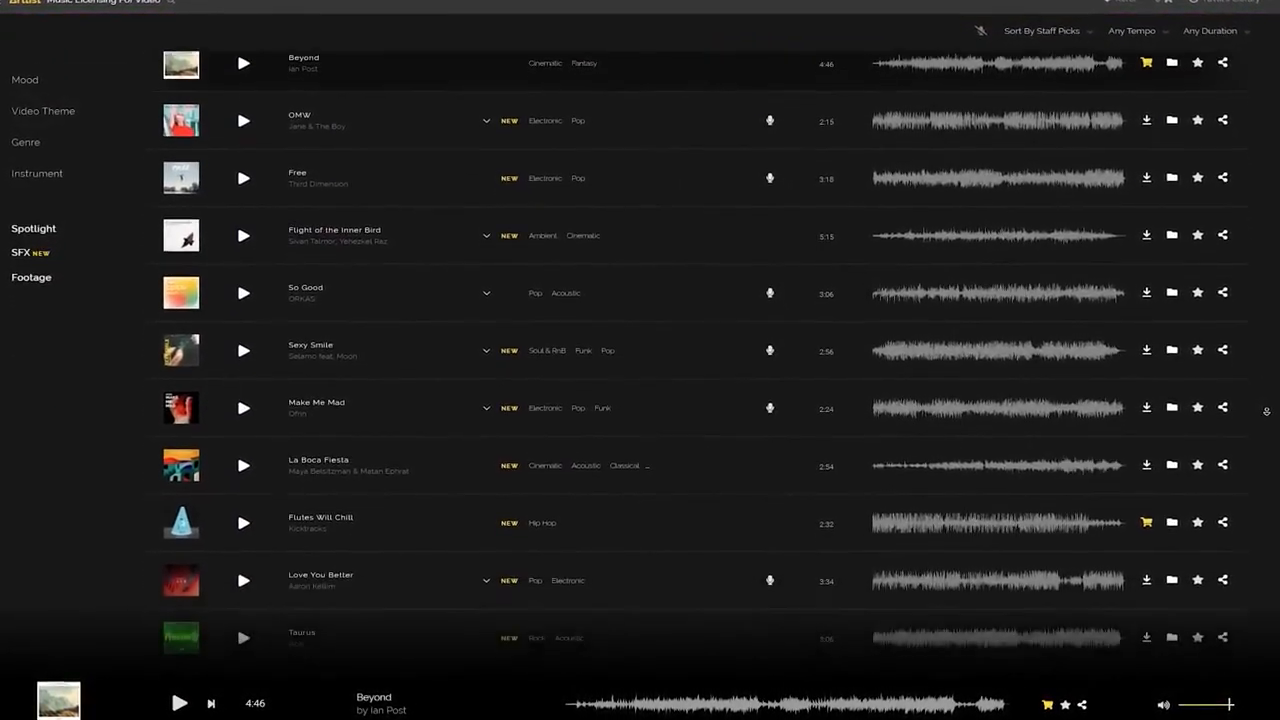